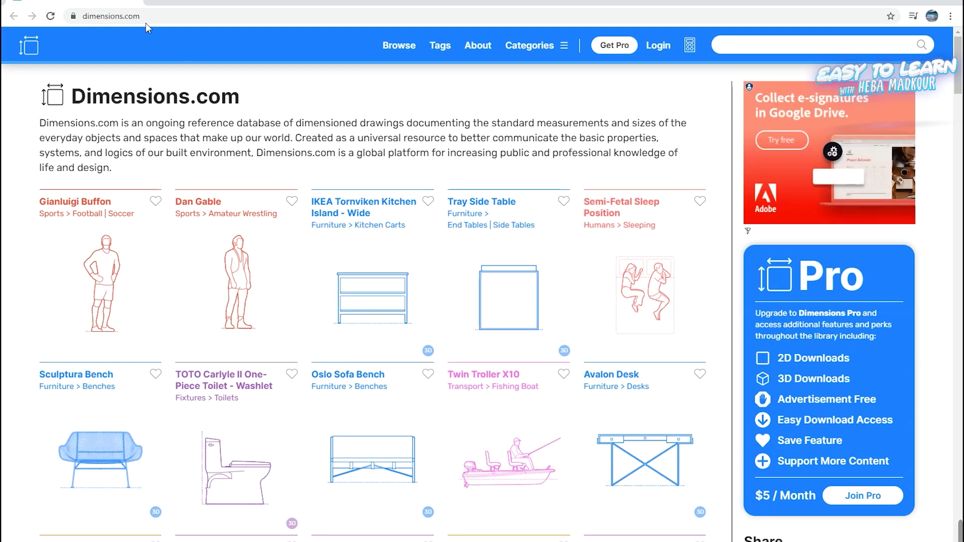
- Open the IKEA Tornviken Kitchen Island - Wide drawing page on Dimensions.com
{"action": "scroll", "coordinate": [466, 249], "scroll_direction": "down", "scroll_amount": 7}
{"action": "scroll", "coordinate": [466, 250], "scroll_direction": "down", "scroll_amount": 7}
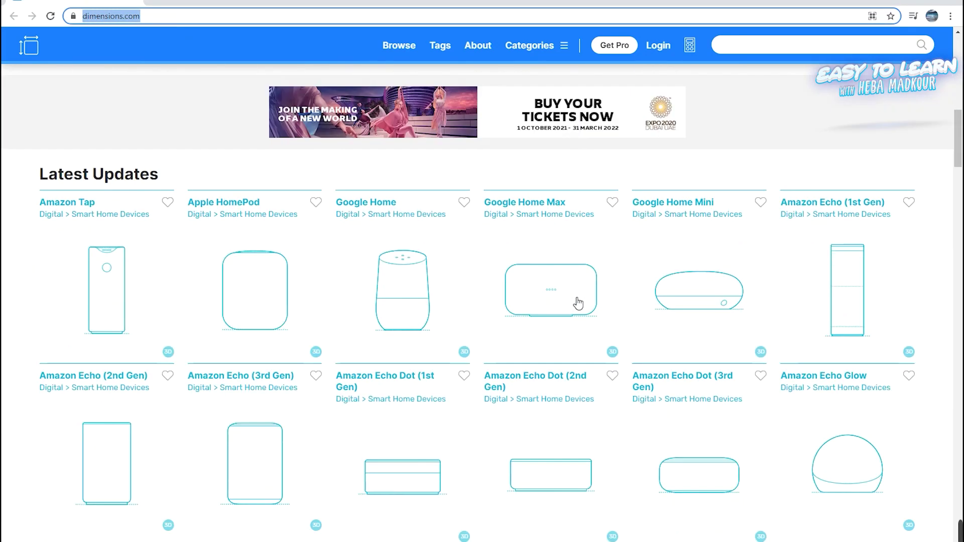
{"action": "scroll", "coordinate": [577, 301], "scroll_direction": "down", "scroll_amount": 3}
{"action": "scroll", "coordinate": [710, 327], "scroll_direction": "up", "scroll_amount": 17}
{"action": "left_click", "coordinate": [393, 206]}
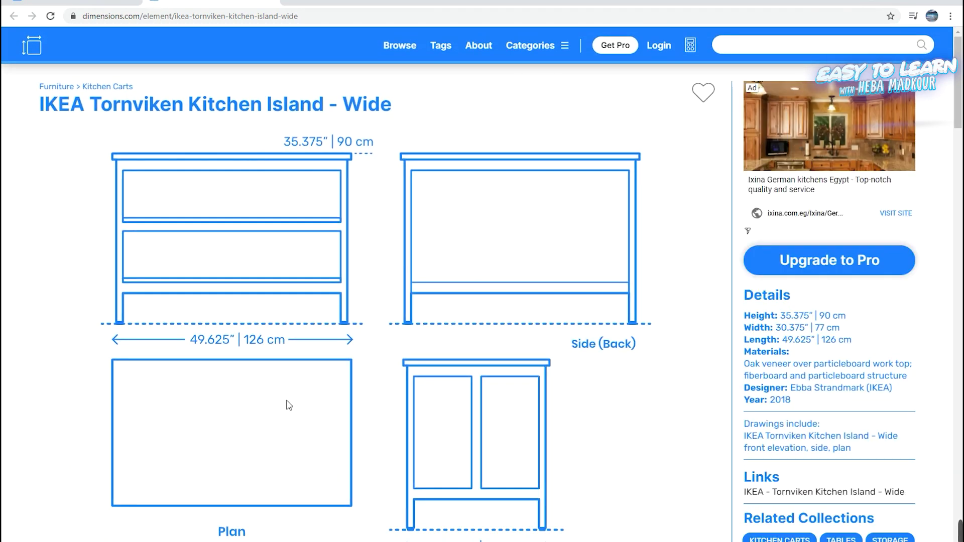
- Save the dimension drawing image to Pictures as 'ikea referense'
{"action": "right_click", "coordinate": [302, 343]}
{"action": "left_click", "coordinate": [339, 372]}
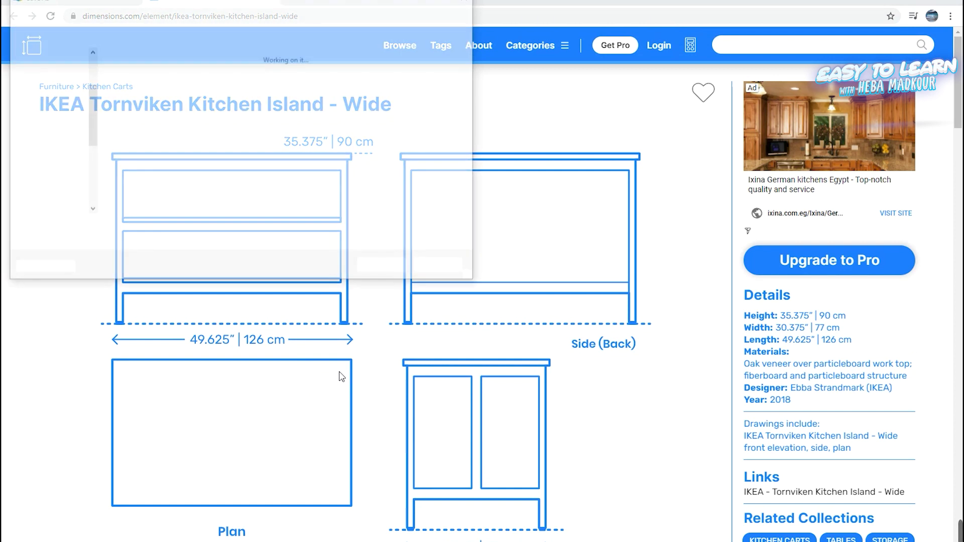
{"action": "type", "text": "ikea referense"}
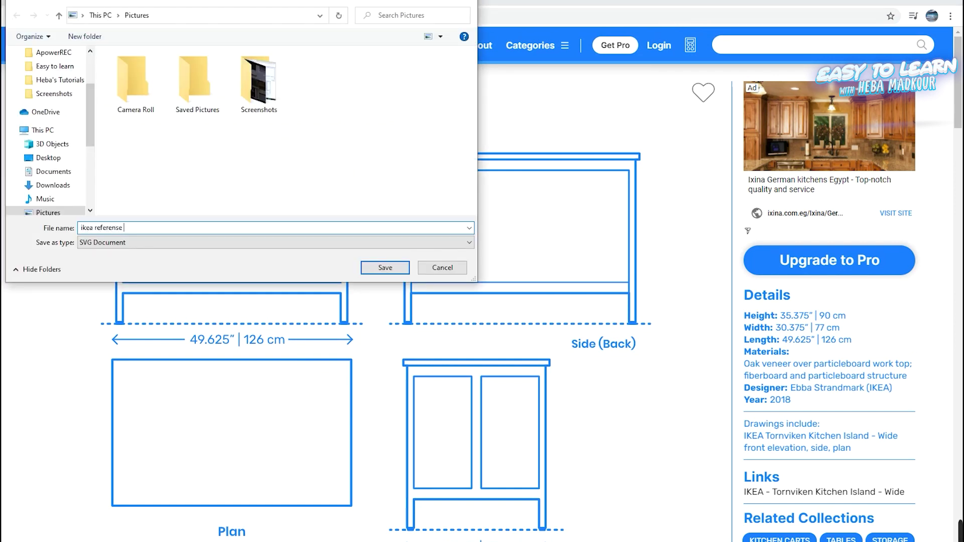
{"action": "left_click", "coordinate": [384, 269]}
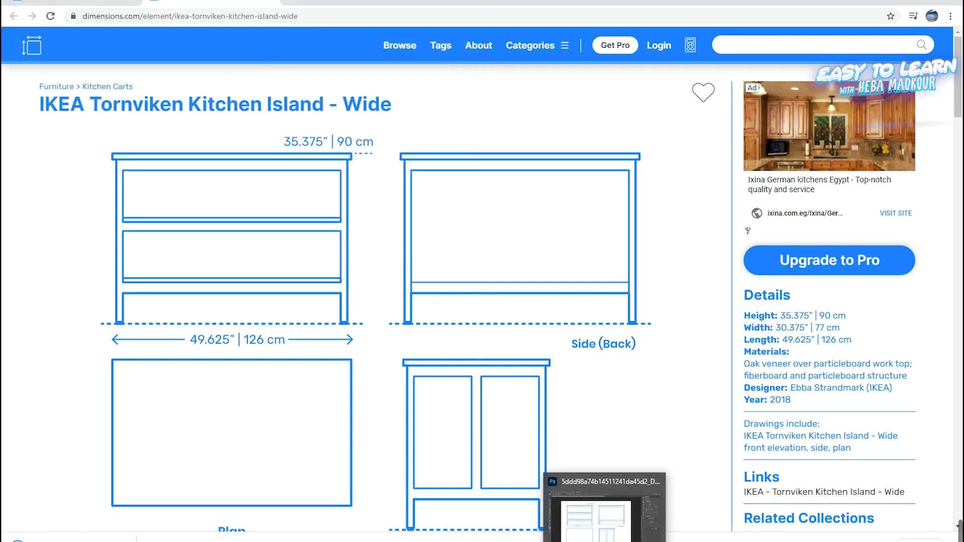
- Use Photoshop's Export As to save the drawing as JPG 'ikea referense' in Pictures
{"action": "left_click", "coordinate": [605, 517]}
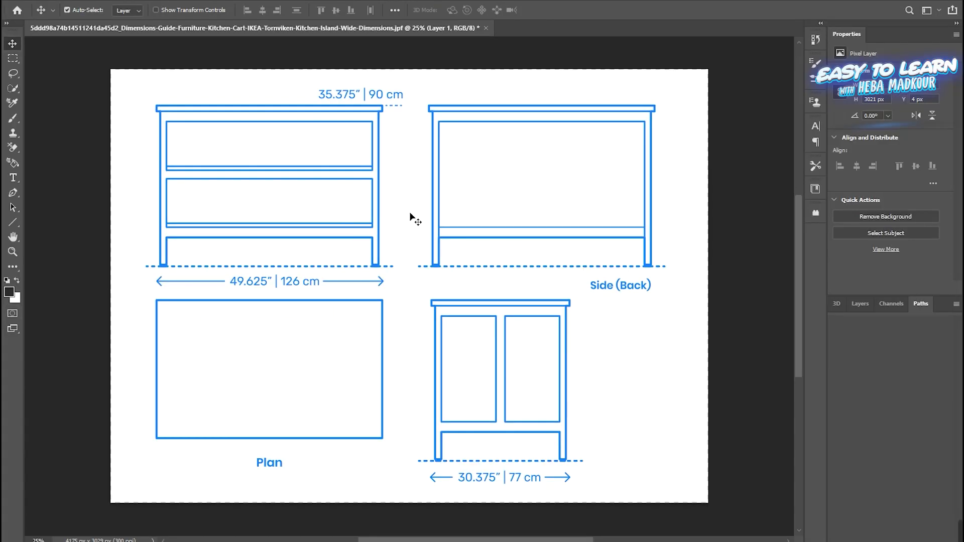
{"action": "left_click", "coordinate": [31, 5]}
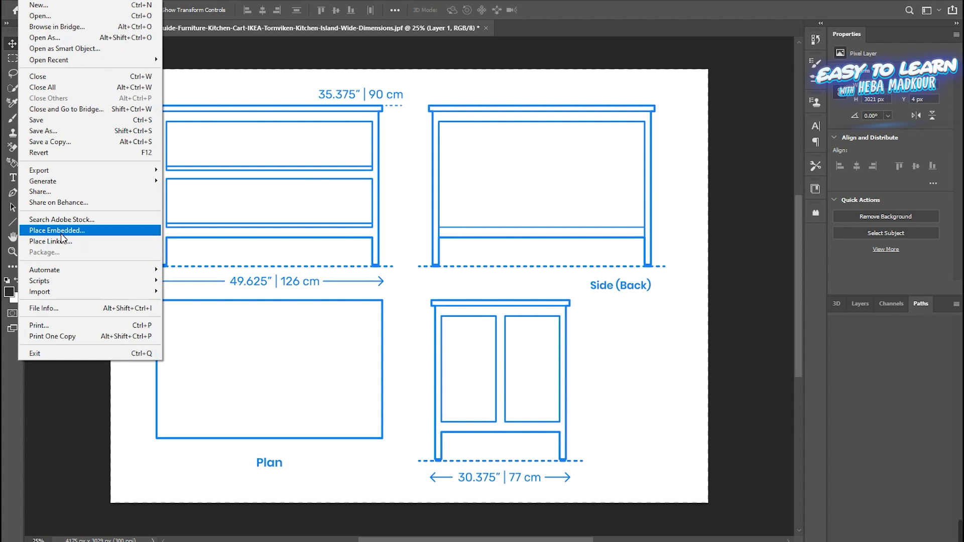
{"action": "mouse_move", "coordinate": [46, 171]}
{"action": "left_click", "coordinate": [183, 179]}
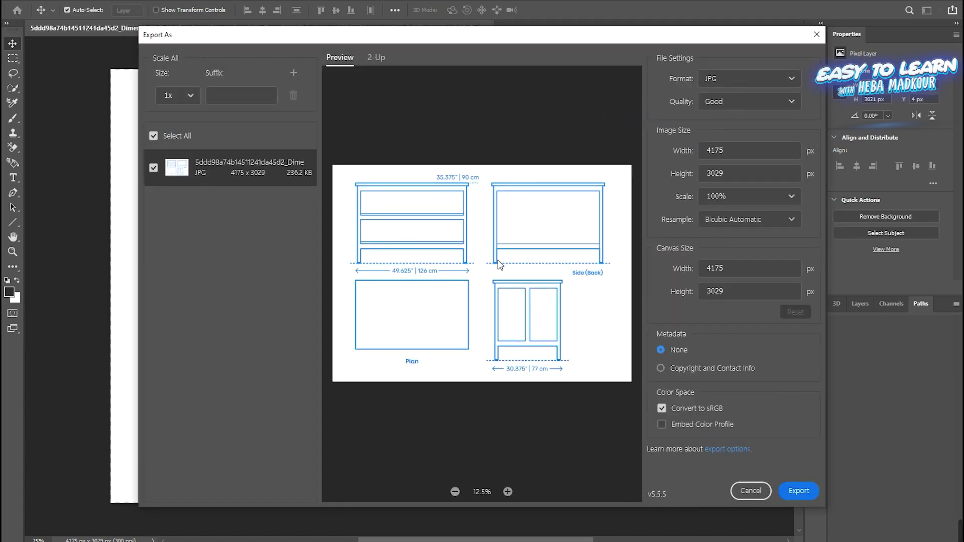
{"action": "left_click", "coordinate": [793, 492]}
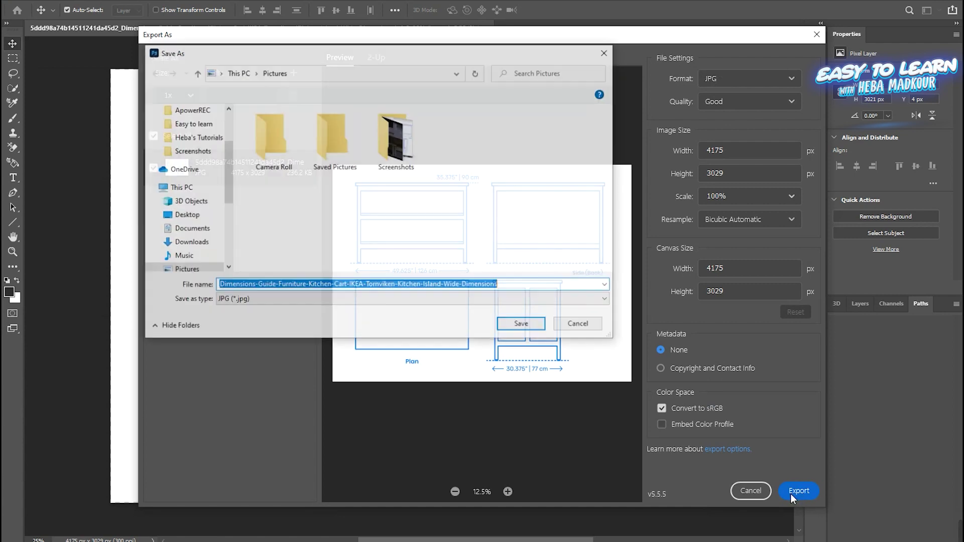
{"action": "type", "text": "ike"}
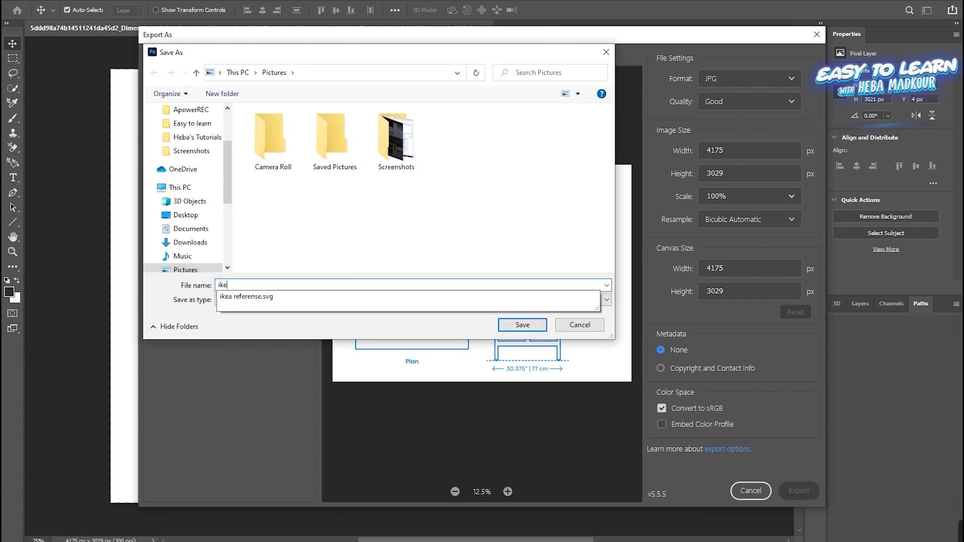
{"action": "type", "text": " referense"}
{"action": "key", "text": "Return"}
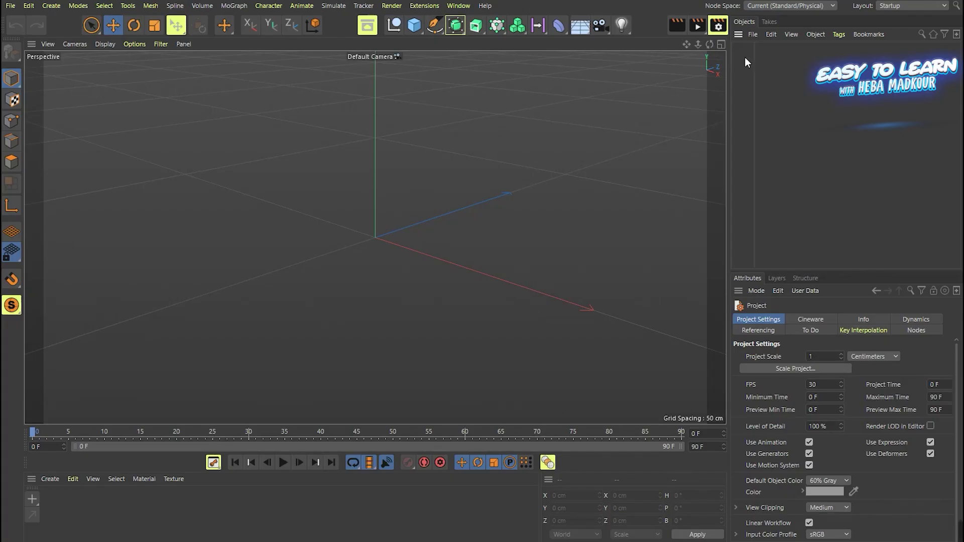
- Switch to the four-view layout and load ikea referense.jpg as the Front and Right view backgrounds
{"action": "left_click", "coordinate": [721, 46]}
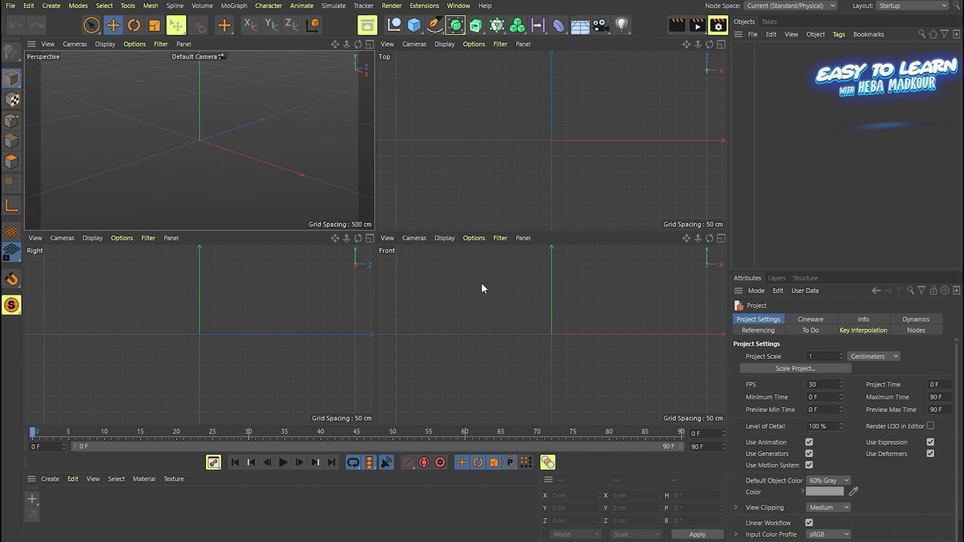
{"action": "left_click", "coordinate": [474, 239]}
{"action": "left_click", "coordinate": [507, 531]}
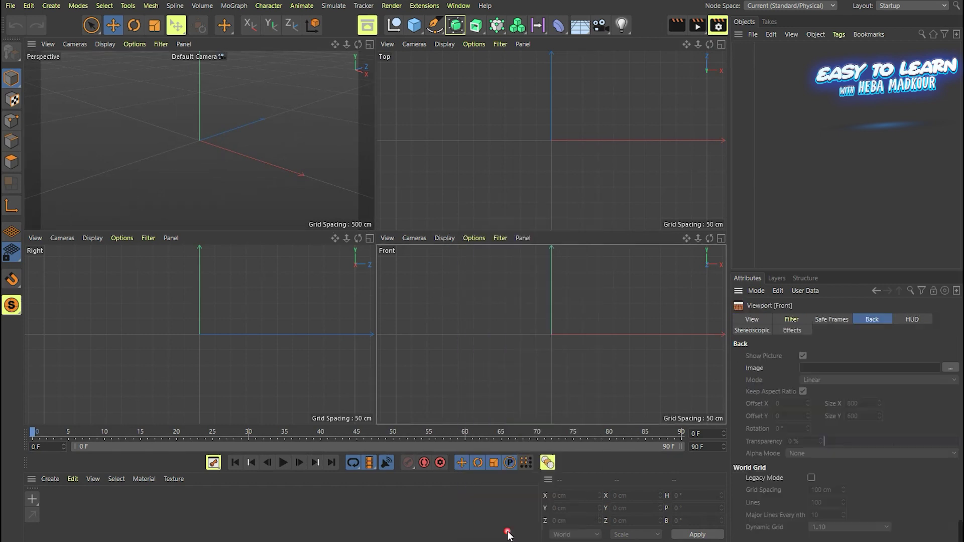
{"action": "left_click", "coordinate": [951, 368]}
{"action": "left_click", "coordinate": [321, 95]}
{"action": "left_click", "coordinate": [385, 281]}
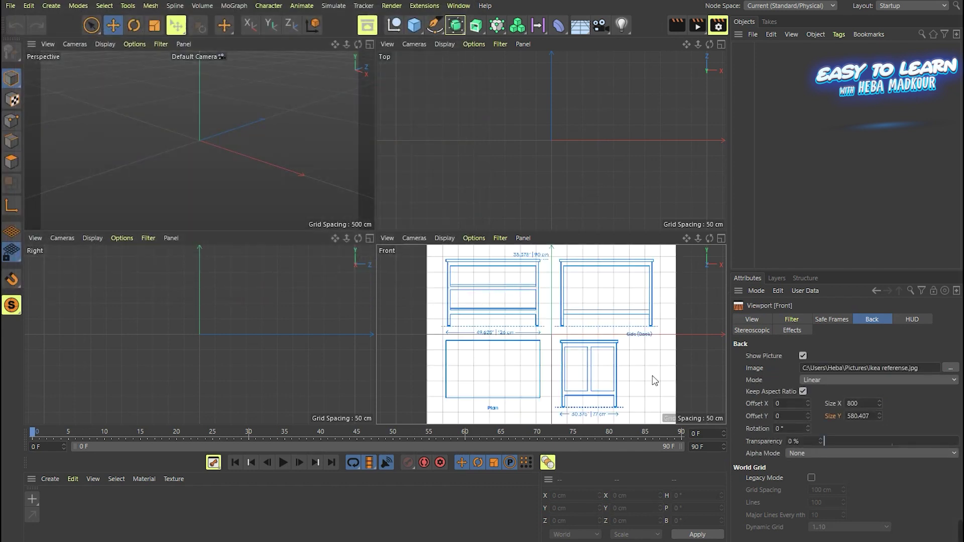
{"action": "left_click", "coordinate": [323, 301]}
{"action": "left_click", "coordinate": [949, 368]}
{"action": "left_click", "coordinate": [340, 109]}
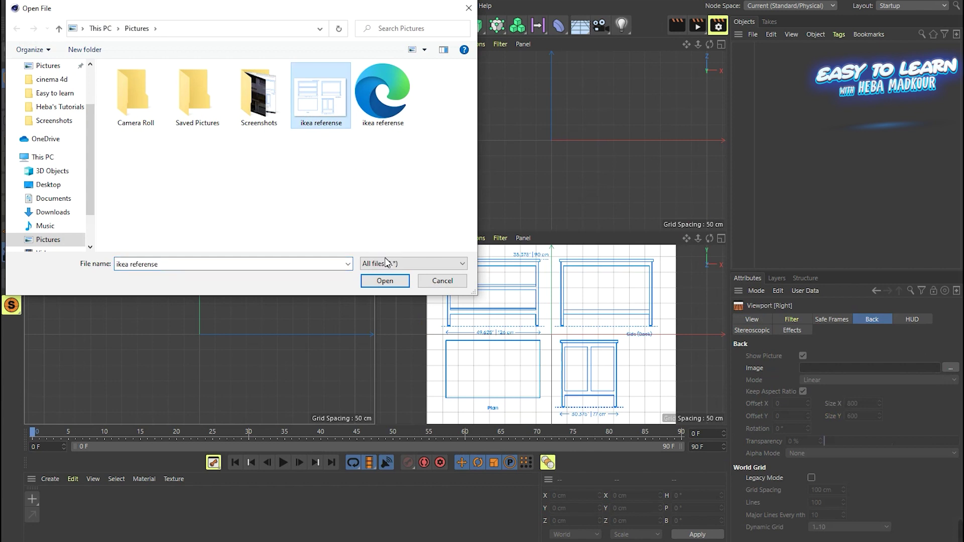
{"action": "left_click", "coordinate": [385, 280]}
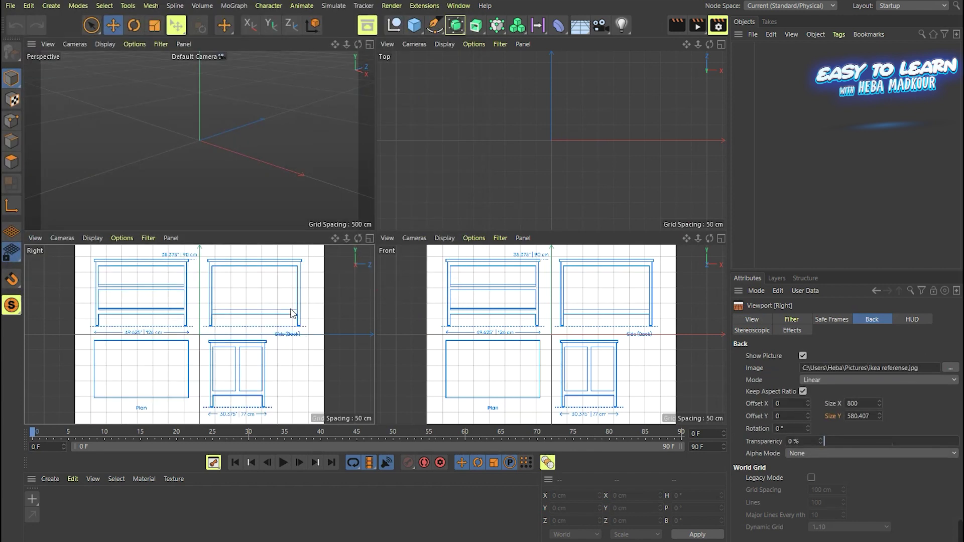
- Set both the Front and Right background images to 70% transparency
{"action": "left_click", "coordinate": [551, 312]}
{"action": "left_click_drag", "start_coordinate": [843, 441], "coordinate": [918, 446]}
{"action": "left_click", "coordinate": [273, 351]}
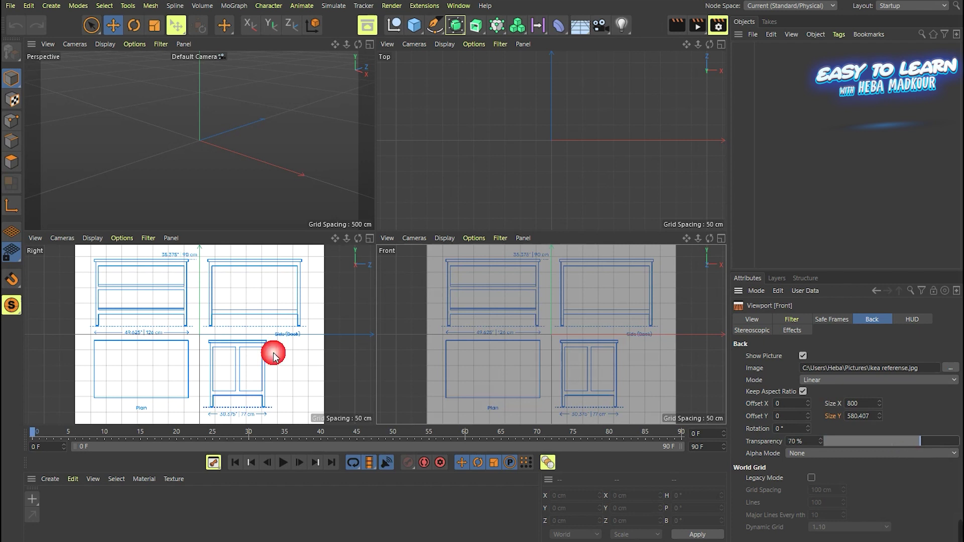
{"action": "left_click", "coordinate": [911, 442]}
{"action": "left_click_drag", "start_coordinate": [911, 442], "coordinate": [920, 441]}
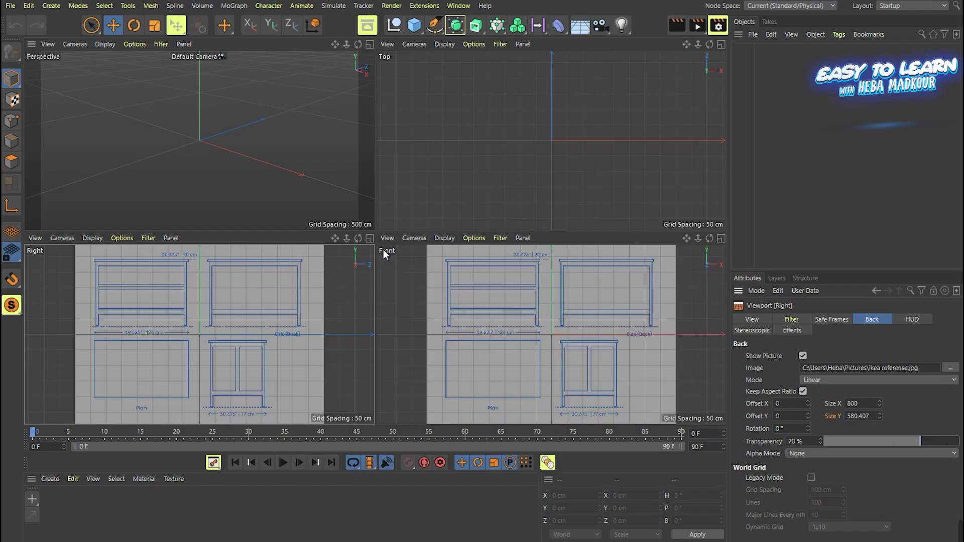
- Add a default cube and zoom into the Front view
{"action": "left_click", "coordinate": [413, 26]}
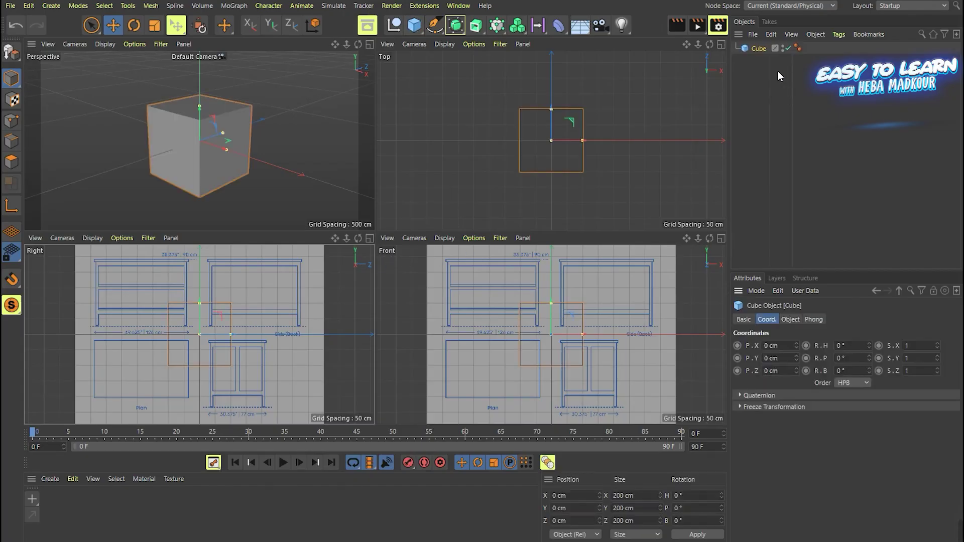
{"action": "left_click", "coordinate": [753, 50]}
{"action": "scroll", "coordinate": [508, 314], "scroll_direction": "up", "scroll_amount": 3}
{"action": "scroll", "coordinate": [511, 329], "scroll_direction": "up", "scroll_amount": 3}
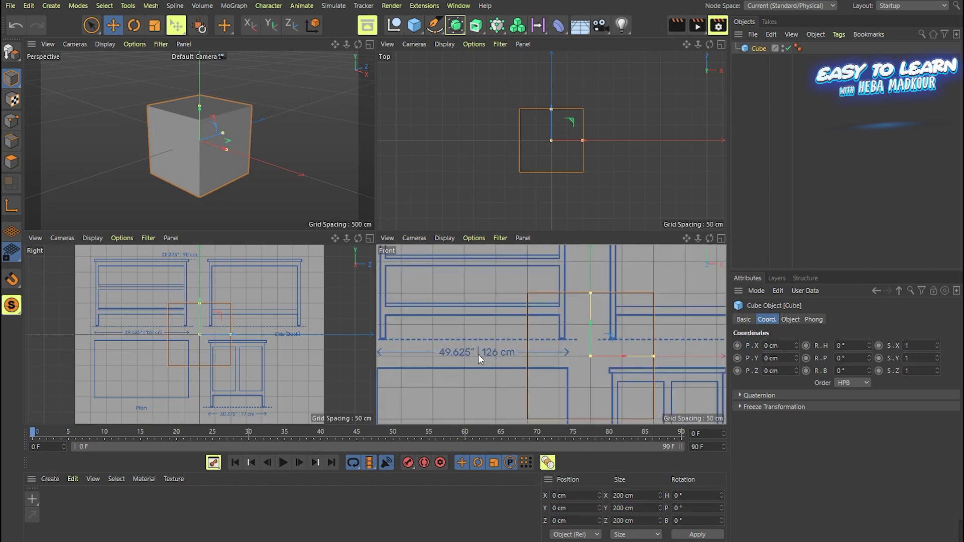
- Pan around the blueprint to check its 90 cm height, 77 cm depth and 126 cm width labels
{"action": "left_click_drag", "start_coordinate": [685, 238], "coordinate": [549, 275]}
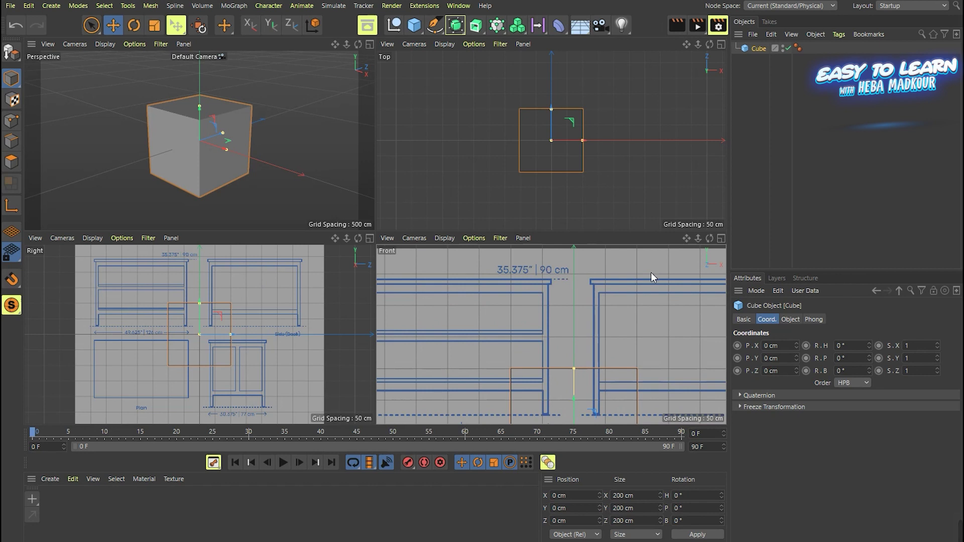
{"action": "left_click_drag", "start_coordinate": [685, 237], "coordinate": [681, 224]}
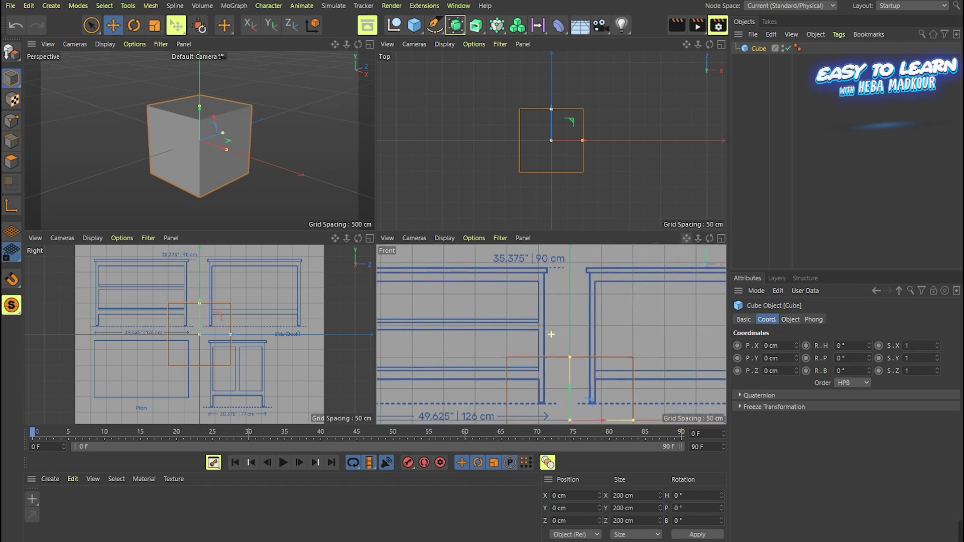
{"action": "left_click_drag", "start_coordinate": [551, 335], "coordinate": [594, 322]}
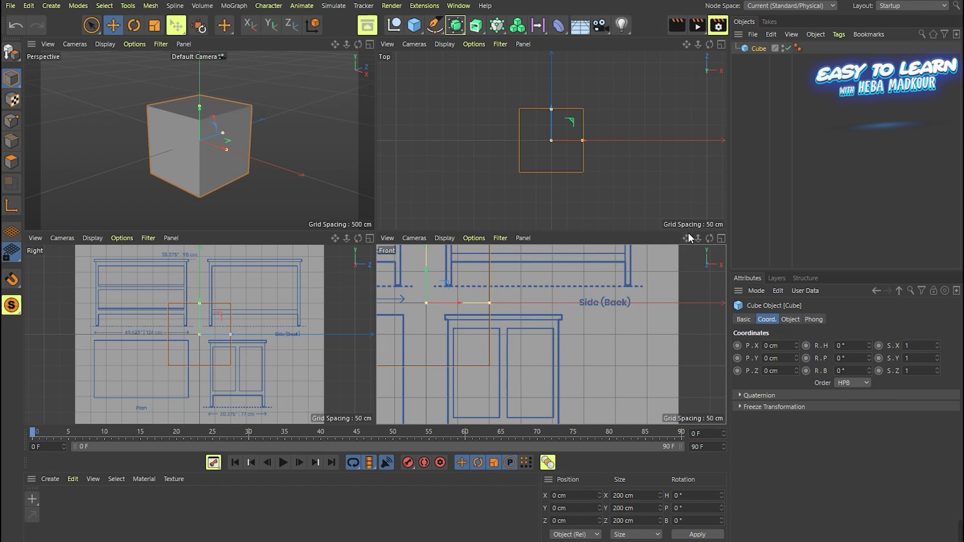
{"action": "left_click_drag", "start_coordinate": [687, 238], "coordinate": [550, 325]}
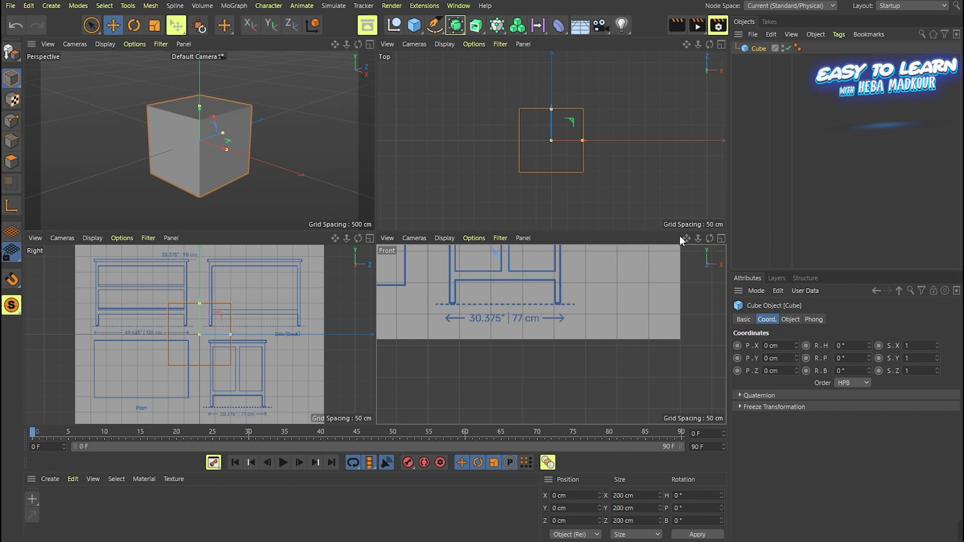
{"action": "left_click_drag", "start_coordinate": [686, 238], "coordinate": [761, 304]}
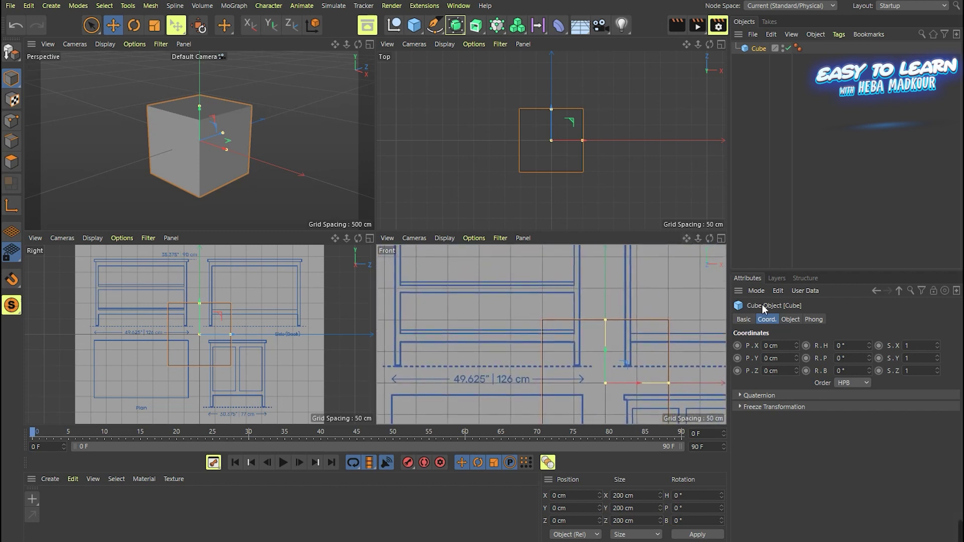
{"action": "left_click", "coordinate": [790, 320]}
- Resize the cube to 126 × 90 × 77 cm
{"action": "left_click", "coordinate": [782, 347]}
{"action": "type", "text": "126"}
{"action": "key", "text": "Return"}
{"action": "double_click", "coordinate": [780, 358]}
{"action": "type", "text": "90"}
{"action": "key", "text": "Return"}
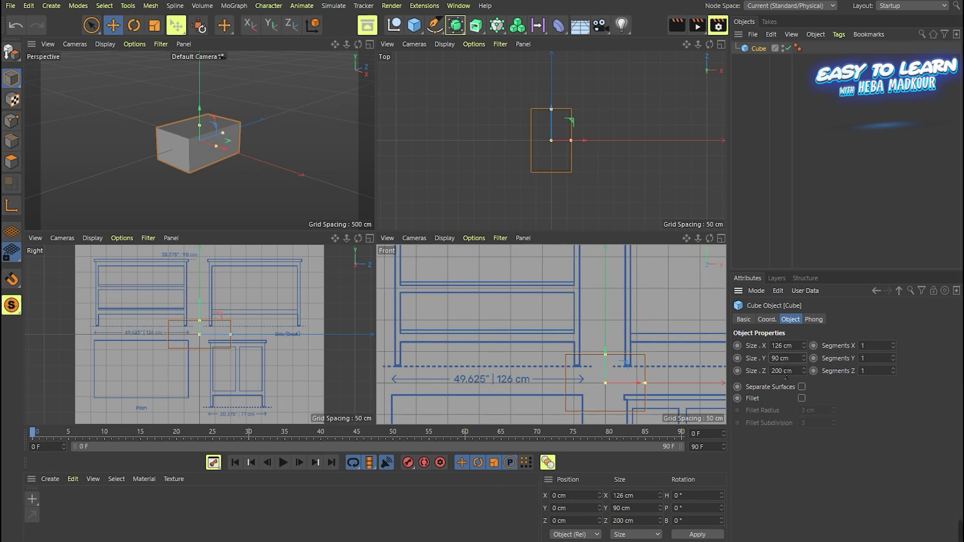
{"action": "double_click", "coordinate": [786, 375]}
{"action": "type", "text": "77"}
{"action": "key", "text": "Return"}
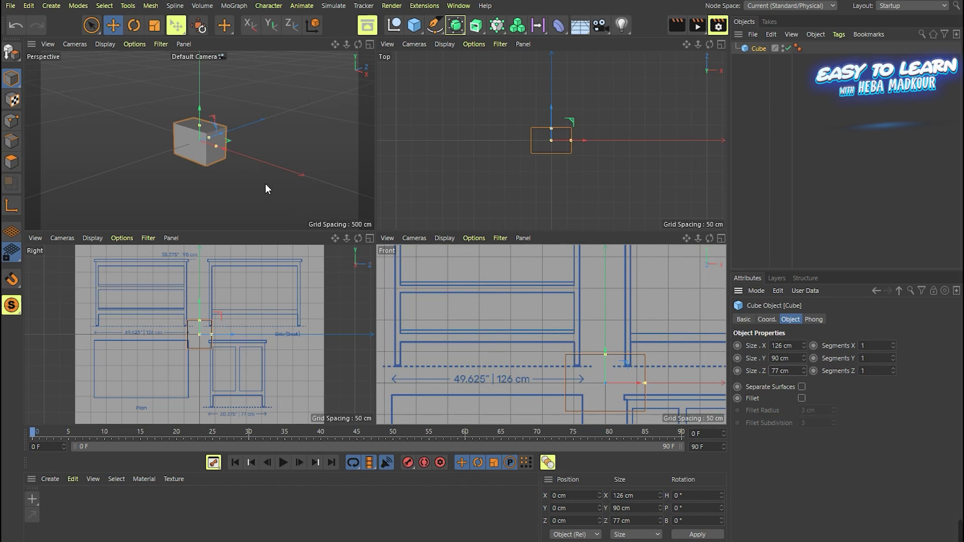
- Set the cube's Y position to 71 cm and deselect it
{"action": "left_click", "coordinate": [767, 319]}
{"action": "mouse_move", "coordinate": [796, 358]}
{"action": "left_mouse_down"}
{"action": "mouse_move", "coordinate": [796, 332]}
{"action": "mouse_move", "coordinate": [796, 354]}
{"action": "left_mouse_up"}
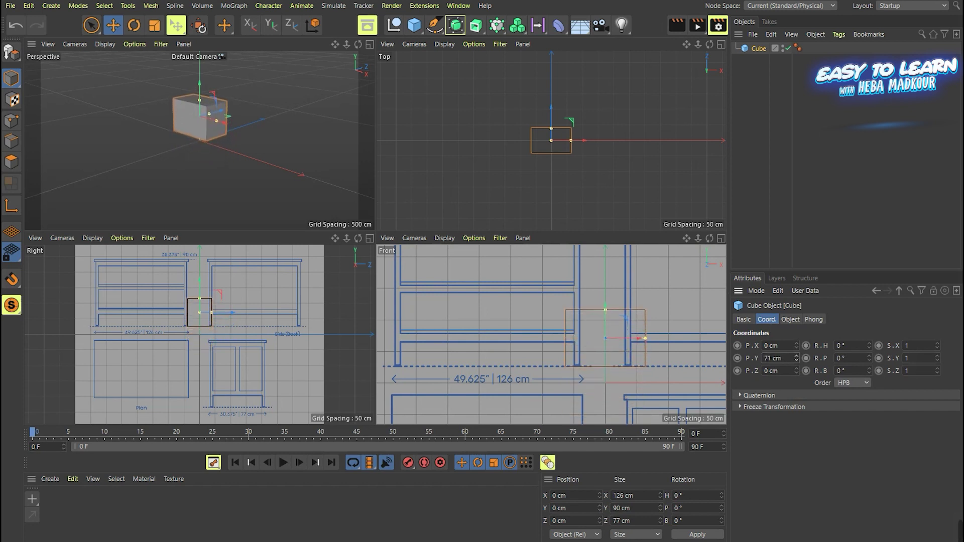
{"action": "left_click", "coordinate": [798, 354]}
{"action": "left_click", "coordinate": [797, 357]}
{"action": "left_click", "coordinate": [796, 360]}
{"action": "left_click", "coordinate": [749, 103]}
{"action": "left_click", "coordinate": [462, 241]}
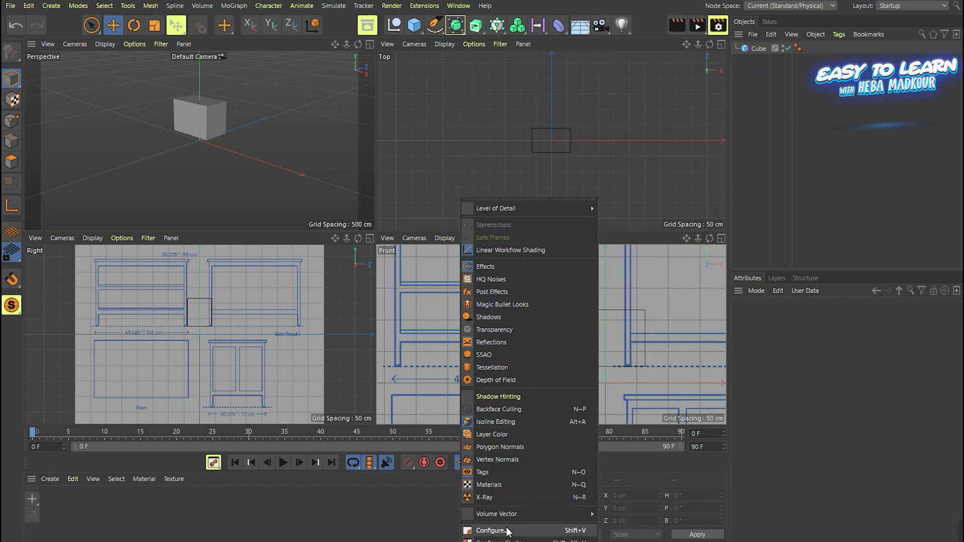
- Resize the Front view blueprint to 343 wide and adjust its height
{"action": "left_click", "coordinate": [504, 526]}
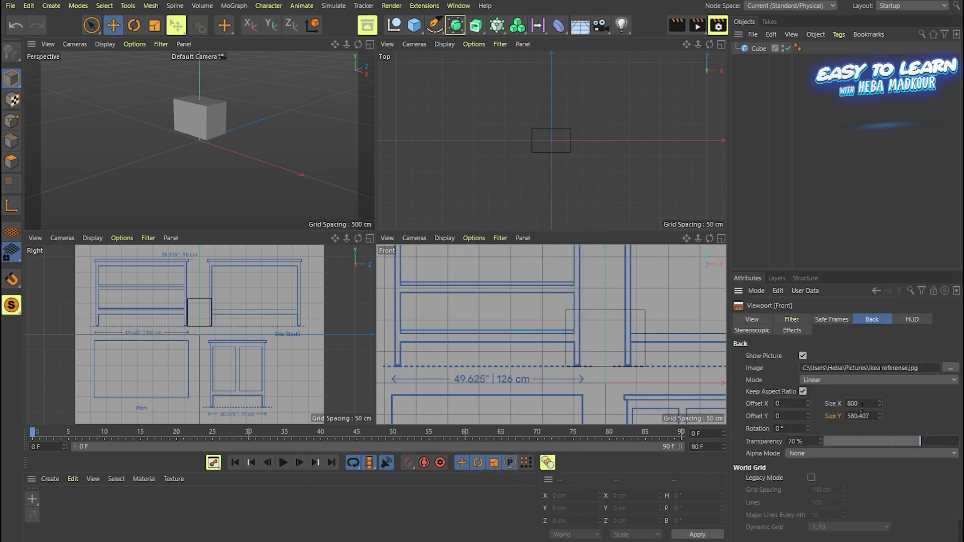
{"action": "left_click_drag", "start_coordinate": [879, 407], "coordinate": [807, 409]}
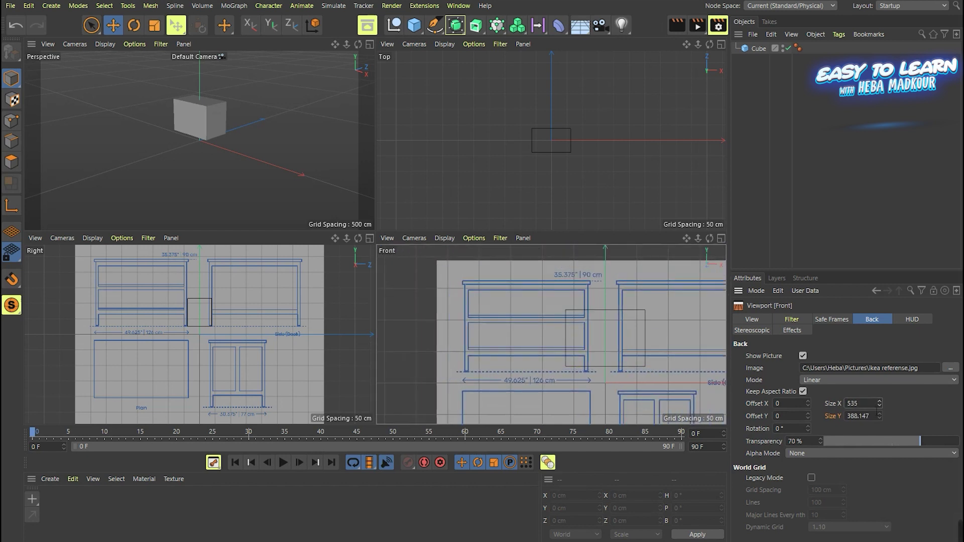
{"action": "left_click_drag", "start_coordinate": [808, 403], "coordinate": [854, 403]}
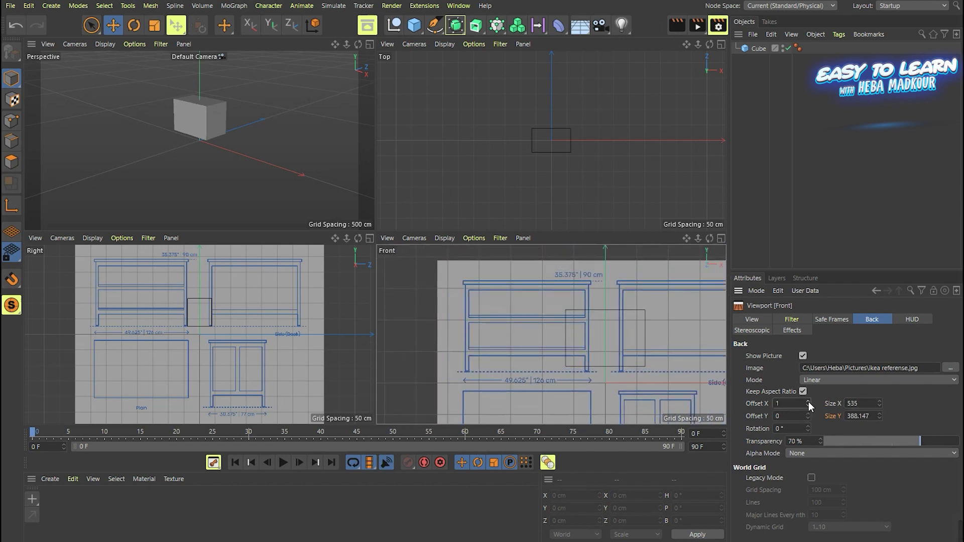
{"action": "left_click", "coordinate": [860, 406]}
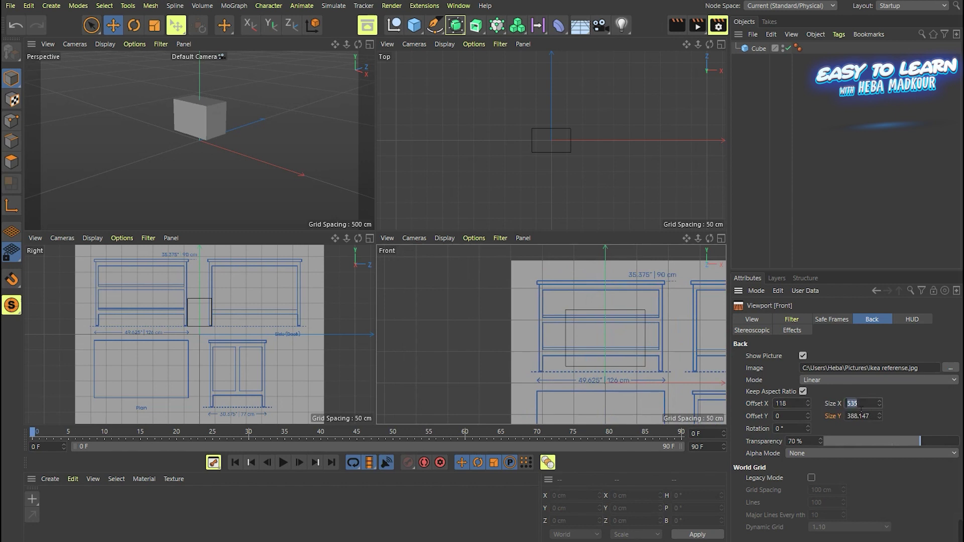
{"action": "type", "text": "4"}
{"action": "type", "text": "3"}
{"action": "left_click", "coordinate": [803, 392]}
{"action": "left_click", "coordinate": [861, 419]}
{"action": "type", "text": "3"}
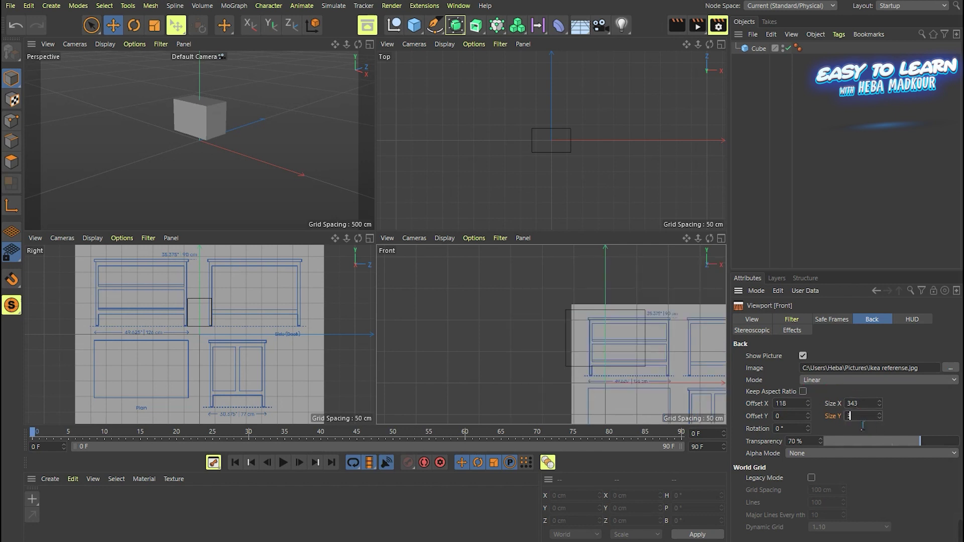
{"action": "key", "text": "Return"}
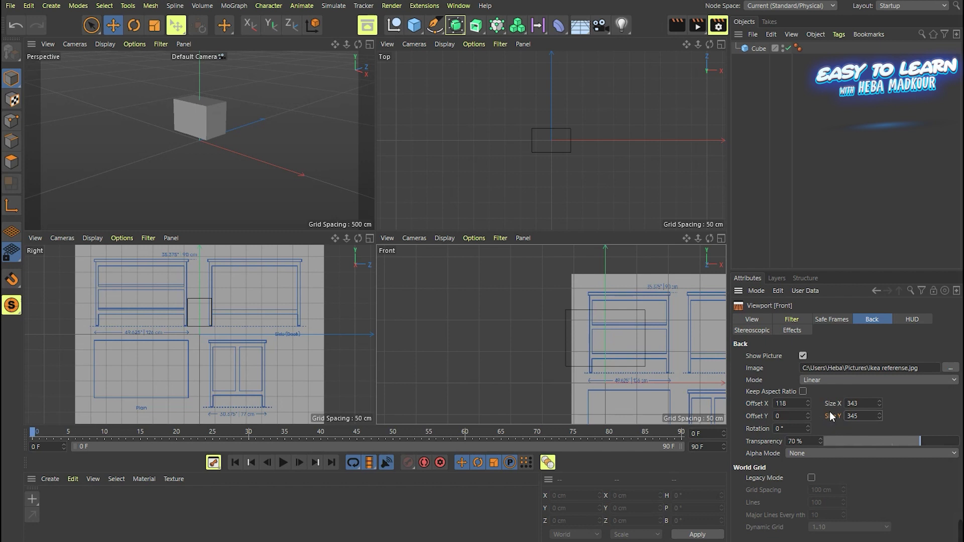
- Fine-tune the Front blueprint to height 243 with offsets X 80 and Y 15
{"action": "left_click_drag", "start_coordinate": [808, 403], "coordinate": [789, 403]}
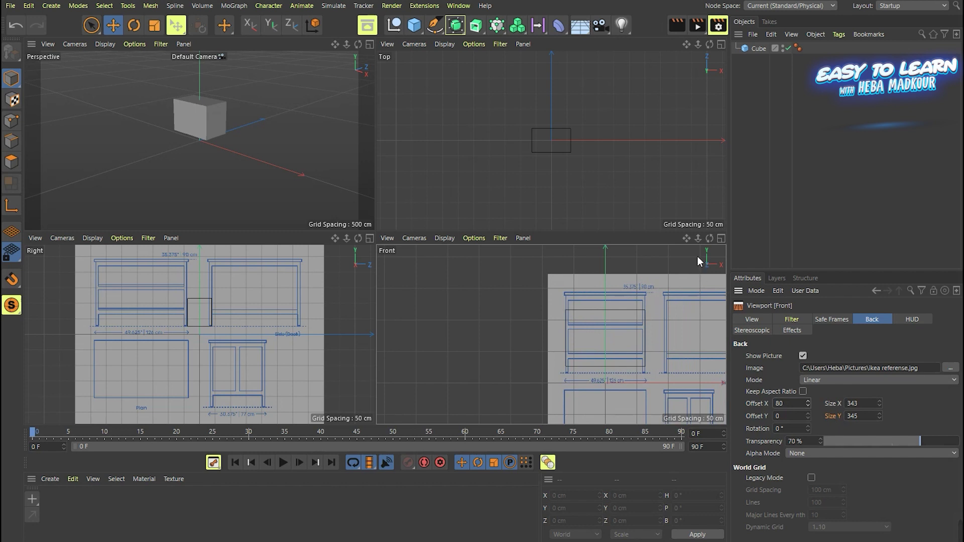
{"action": "scroll", "coordinate": [535, 301], "scroll_direction": "up", "scroll_amount": 2}
{"action": "middle_click_drag", "start_coordinate": [568, 312], "coordinate": [535, 300], "text": "alt"}
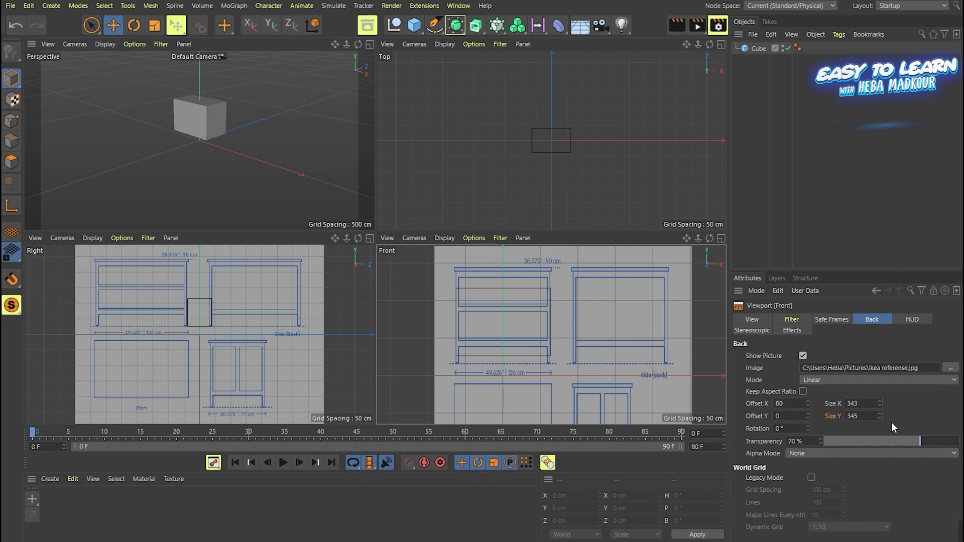
{"action": "mouse_move", "coordinate": [880, 417]}
{"action": "left_mouse_down"}
{"action": "mouse_move", "coordinate": [879, 435]}
{"action": "mouse_move", "coordinate": [879, 425]}
{"action": "left_mouse_up"}
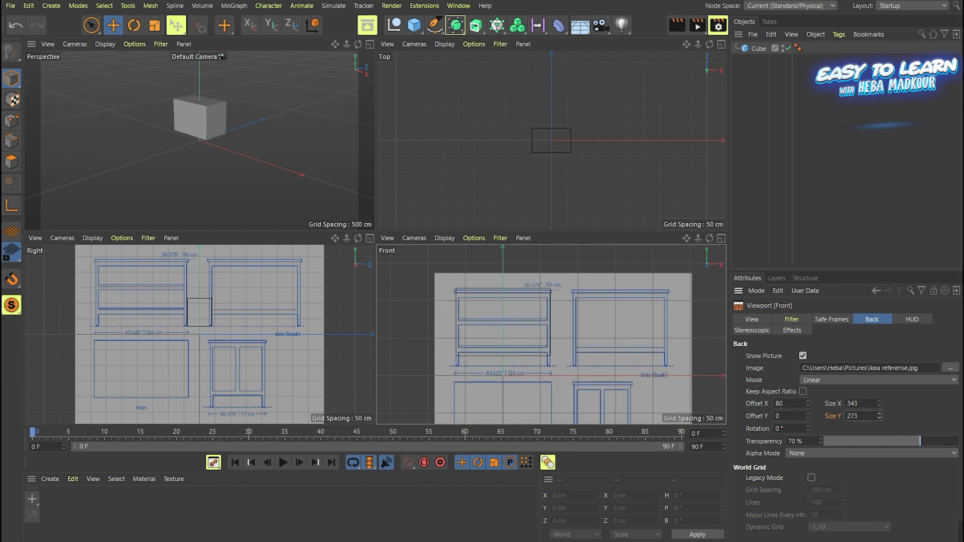
{"action": "left_click_drag", "start_coordinate": [808, 415], "coordinate": [808, 406]}
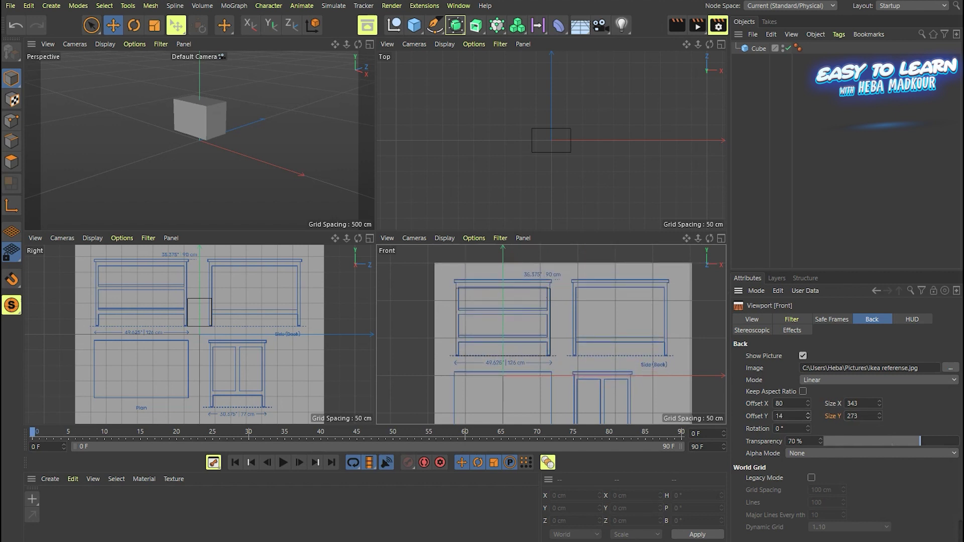
{"action": "left_click", "coordinate": [879, 416]}
{"action": "left_click_drag", "start_coordinate": [878, 420], "coordinate": [878, 431]}
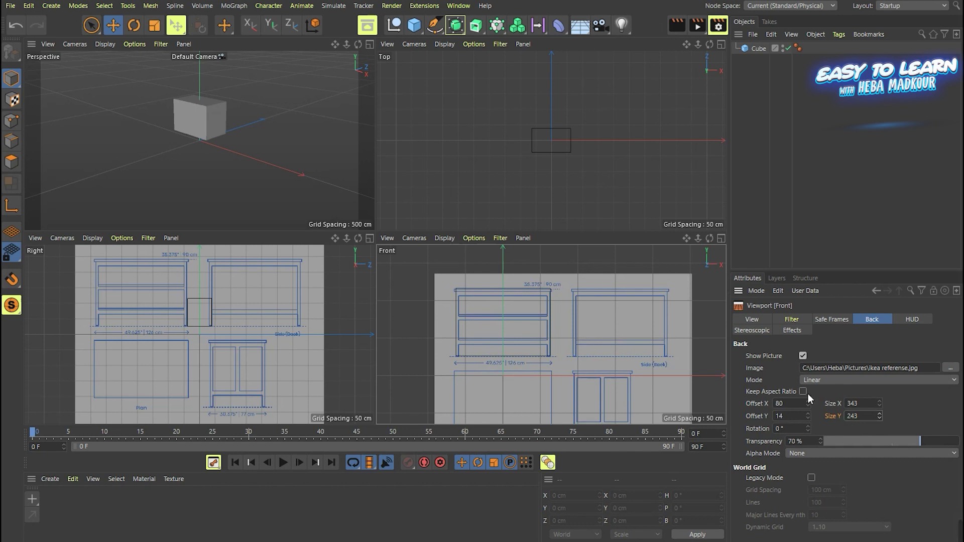
{"action": "left_click_drag", "start_coordinate": [686, 238], "coordinate": [695, 238]}
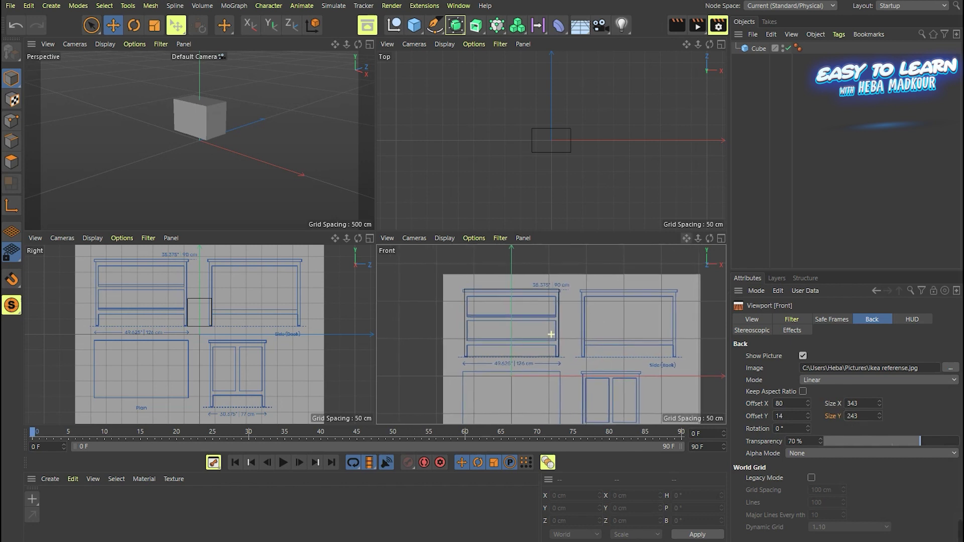
{"action": "scroll", "coordinate": [493, 326], "scroll_direction": "up", "scroll_amount": 2}
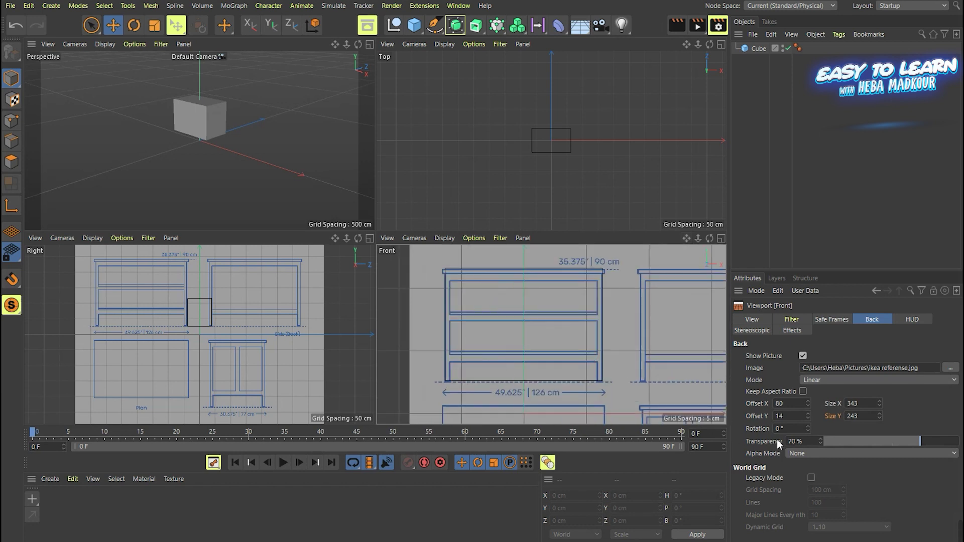
{"action": "left_click", "coordinate": [808, 414]}
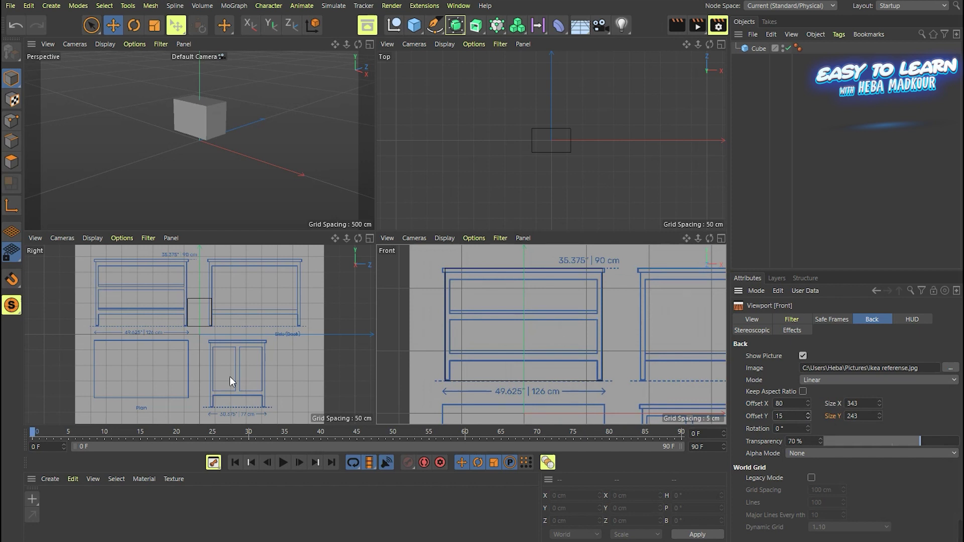
- Unlock the Right blueprint's aspect ratio and set its width to 343
{"action": "left_click_drag", "start_coordinate": [334, 239], "coordinate": [229, 349]}
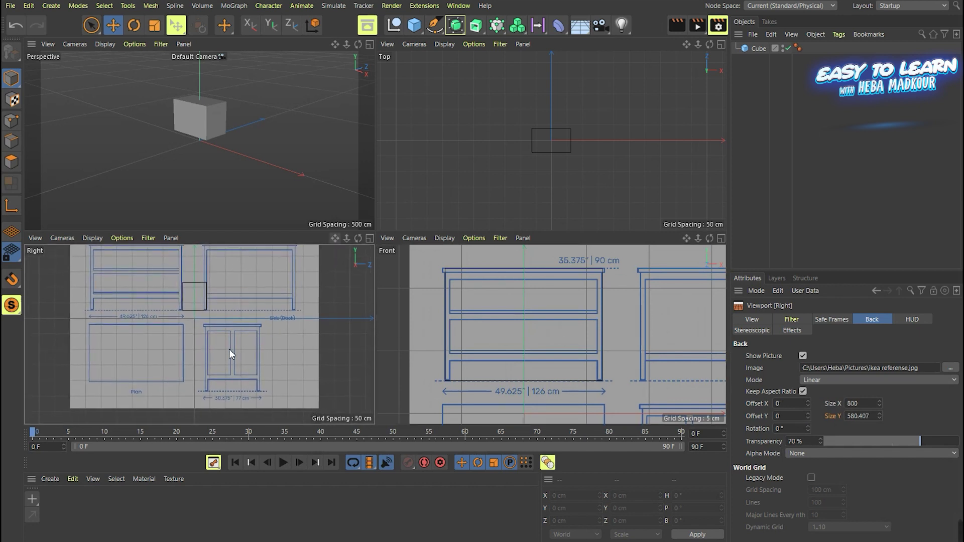
{"action": "left_click", "coordinate": [803, 392]}
{"action": "double_click", "coordinate": [857, 403]}
{"action": "type", "text": "343"}
{"action": "key", "text": "Return"}
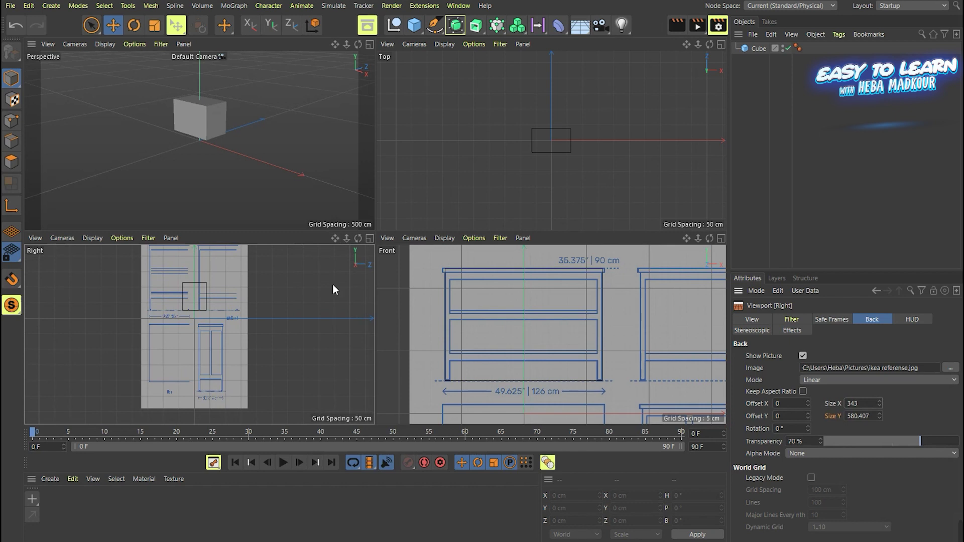
- Shift the Right blueprint up to offset Y 237 and set its height to 245
{"action": "left_click_drag", "start_coordinate": [335, 239], "coordinate": [194, 306]}
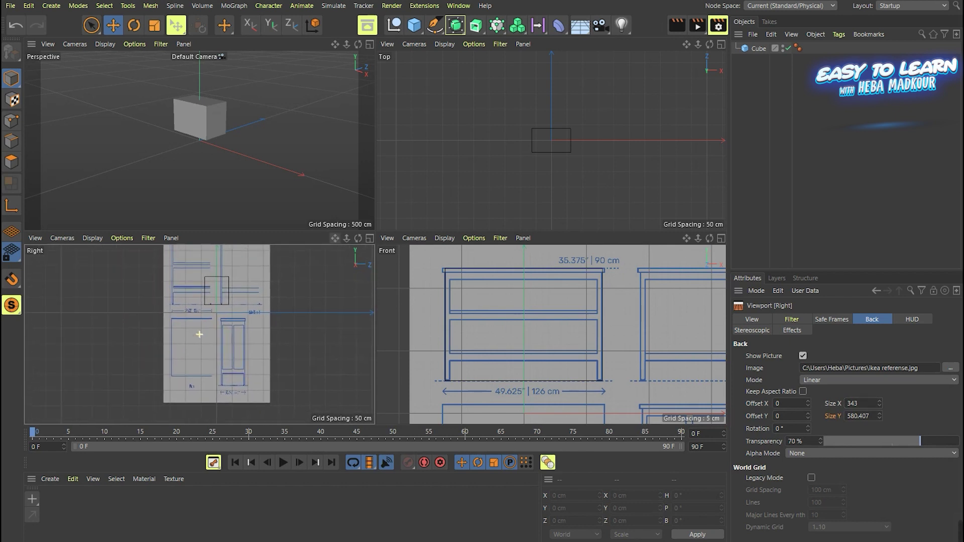
{"action": "scroll", "coordinate": [194, 306], "scroll_direction": "up", "scroll_amount": 3}
{"action": "scroll", "coordinate": [195, 306], "scroll_direction": "up", "scroll_amount": 1}
{"action": "left_click_drag", "start_coordinate": [806, 420], "coordinate": [807, 352]}
{"action": "mouse_move", "coordinate": [808, 416]}
{"action": "left_mouse_down"}
{"action": "mouse_move", "coordinate": [807, 427]}
{"action": "mouse_move", "coordinate": [808, 414]}
{"action": "left_mouse_up"}
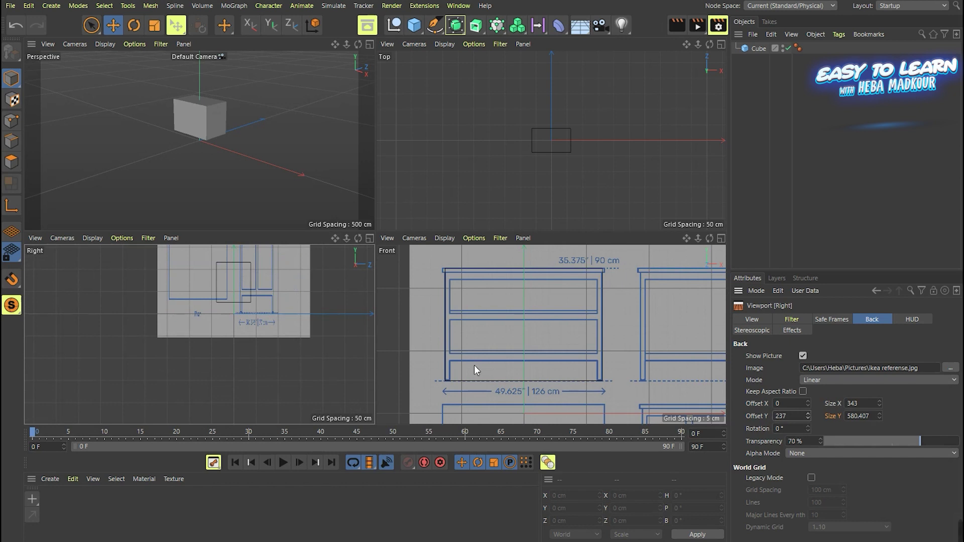
{"action": "middle_click_drag", "start_coordinate": [240, 293], "coordinate": [200, 336]}
{"action": "scroll", "coordinate": [200, 312], "scroll_direction": "up", "scroll_amount": 2}
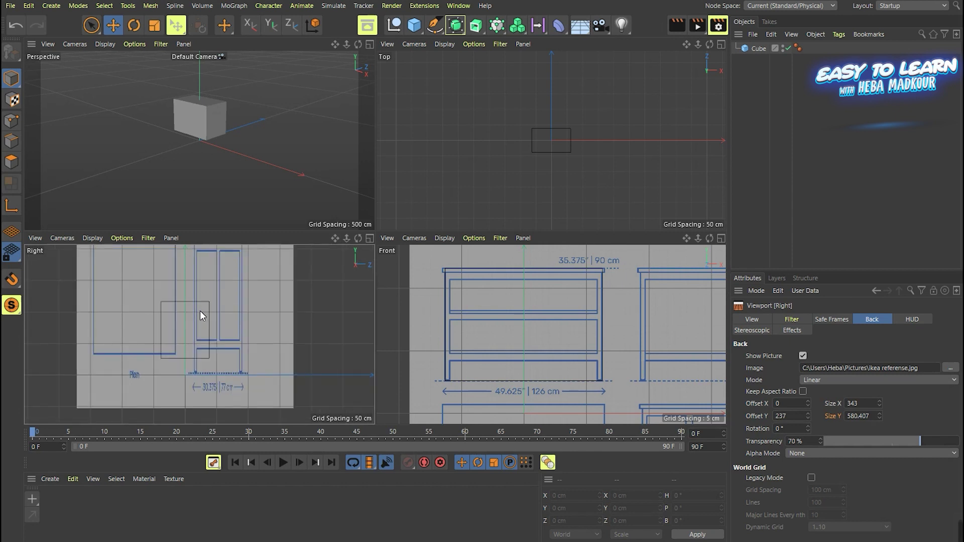
{"action": "left_click", "coordinate": [866, 421]}
{"action": "type", "text": "245"}
{"action": "key", "text": "Return"}
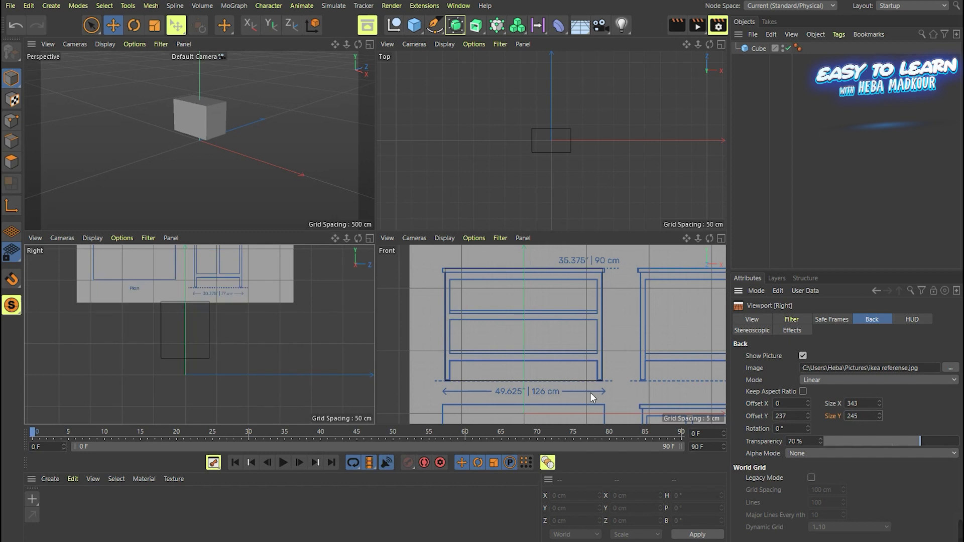
- Lower the cube's Y position to 46 cm and deselect it
{"action": "left_click", "coordinate": [759, 48]}
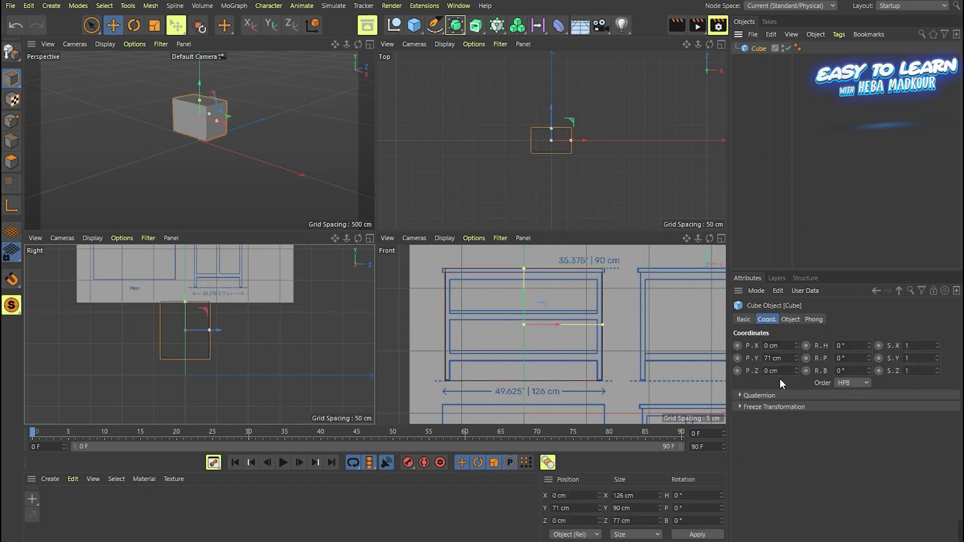
{"action": "left_click_drag", "start_coordinate": [796, 357], "coordinate": [797, 376]}
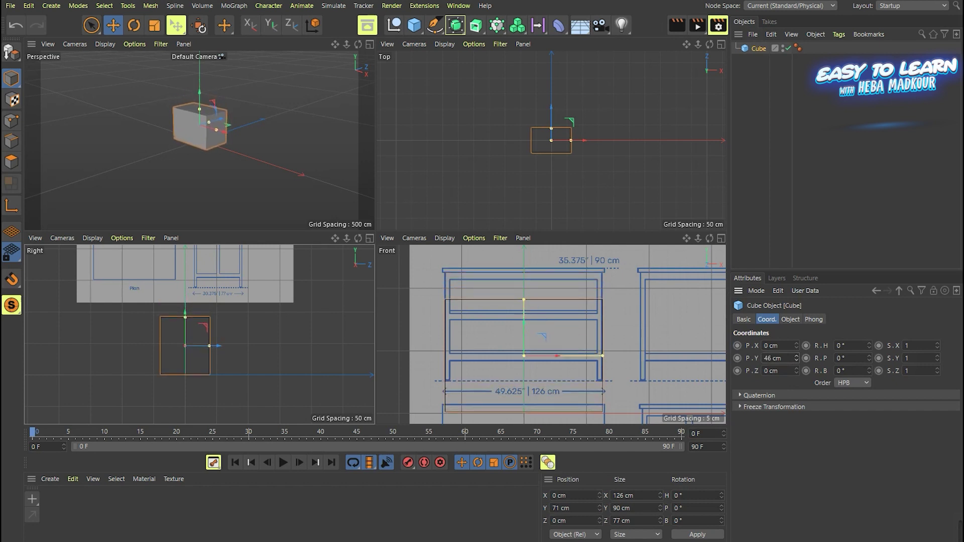
{"action": "left_click", "coordinate": [680, 312]}
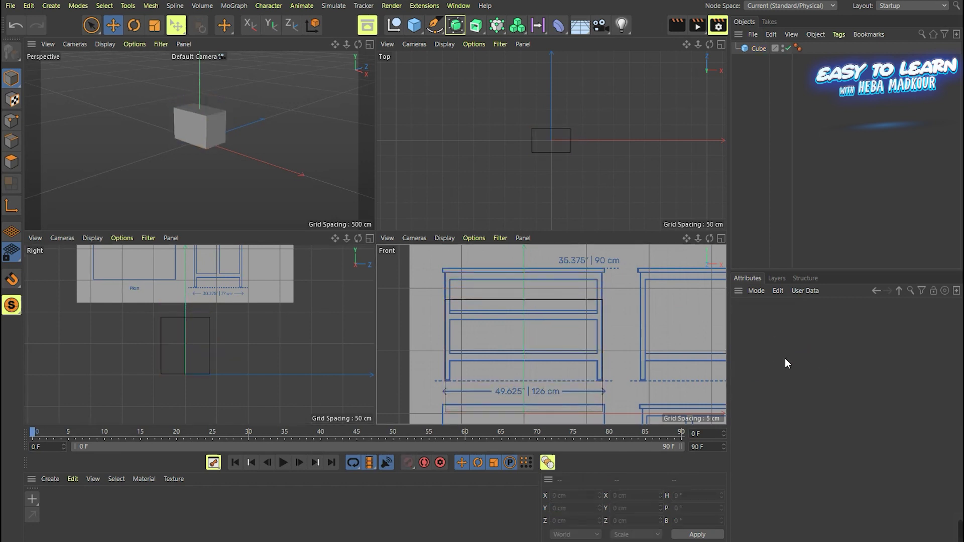
- Move the Front blueprint down to offset Y -10 and the Right one to offsets -52 / 99
{"action": "left_click", "coordinate": [474, 238]}
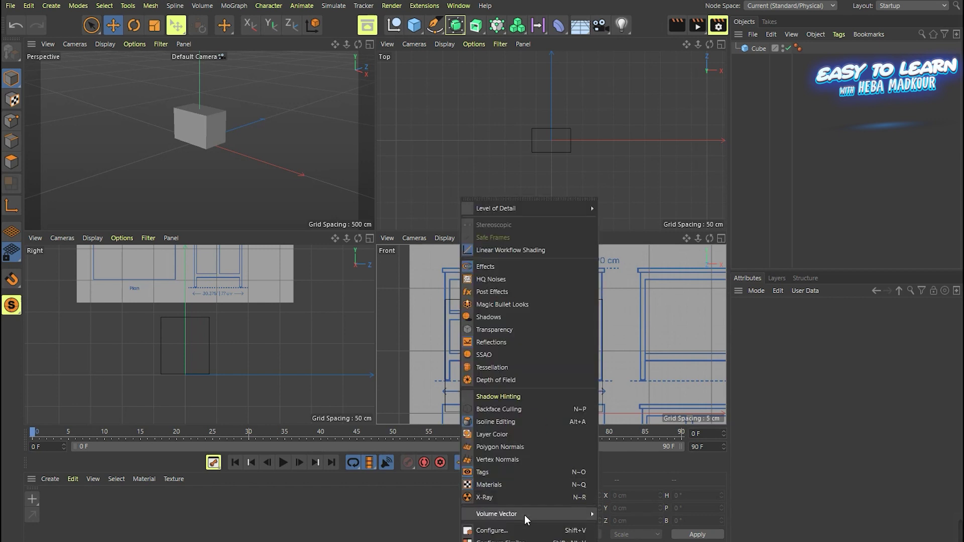
{"action": "left_click", "coordinate": [498, 525]}
{"action": "left_click_drag", "start_coordinate": [808, 415], "coordinate": [808, 441]}
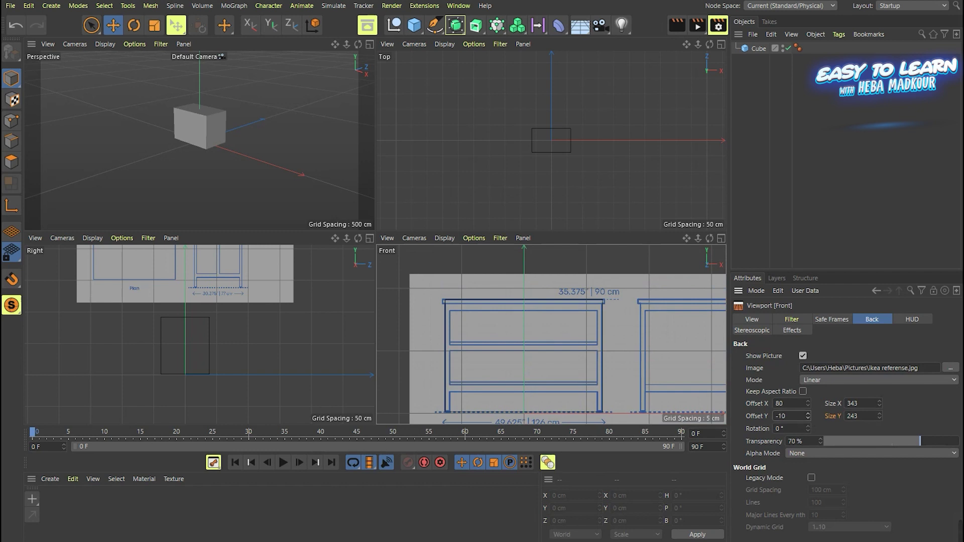
{"action": "left_click", "coordinate": [251, 293]}
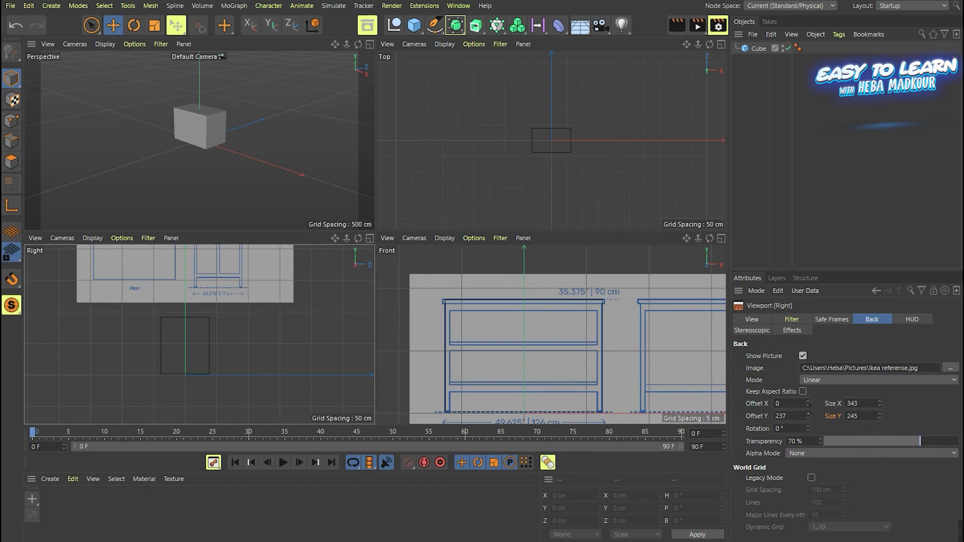
{"action": "mouse_move", "coordinate": [807, 424]}
{"action": "left_mouse_down"}
{"action": "mouse_move", "coordinate": [808, 454]}
{"action": "mouse_move", "coordinate": [808, 406]}
{"action": "mouse_move", "coordinate": [808, 427]}
{"action": "left_mouse_up"}
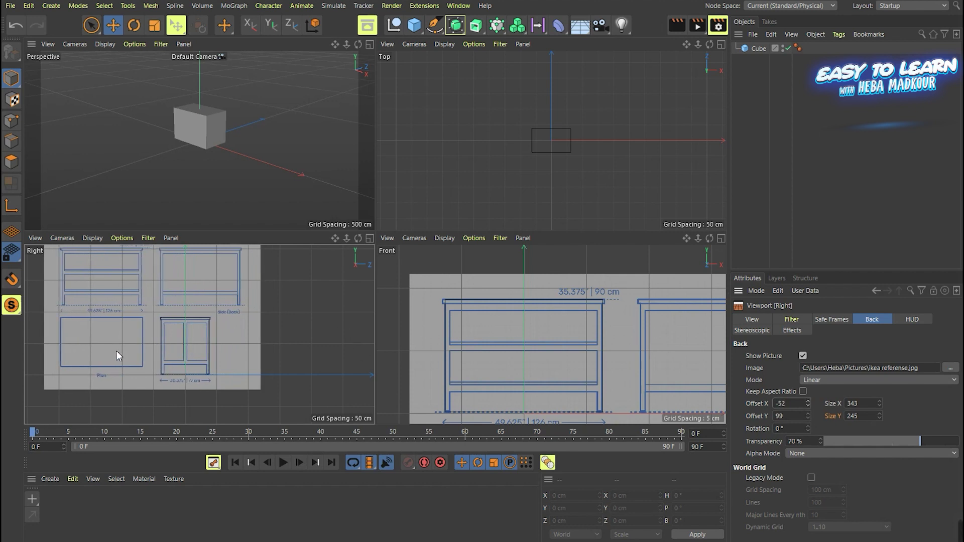
- Nudge the Right blueprint's horizontal offset back to -52 and raise it slightly
{"action": "scroll", "coordinate": [194, 348], "scroll_direction": "up", "scroll_amount": 4}
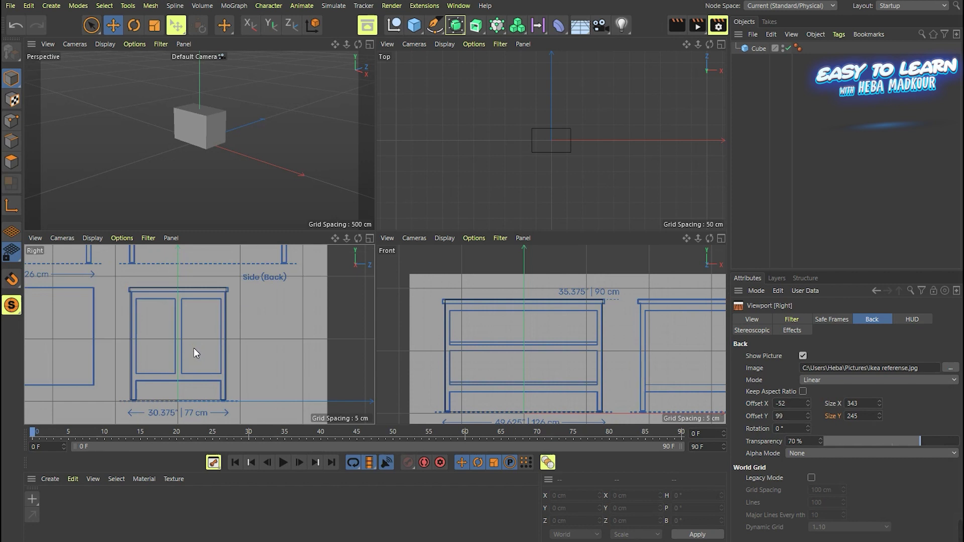
{"action": "scroll", "coordinate": [193, 348], "scroll_direction": "up", "scroll_amount": 1}
{"action": "left_click", "coordinate": [809, 406]}
{"action": "left_click", "coordinate": [808, 405]}
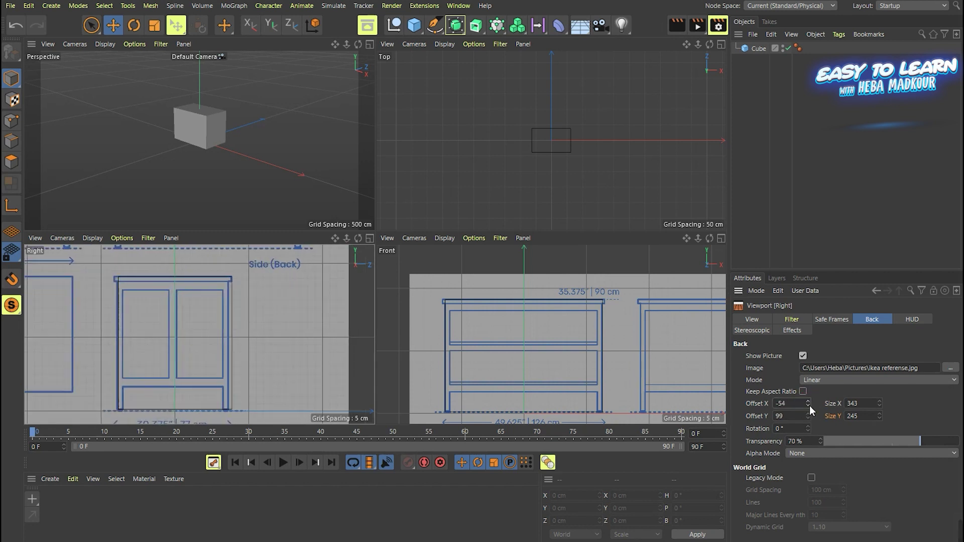
{"action": "left_click", "coordinate": [809, 405]}
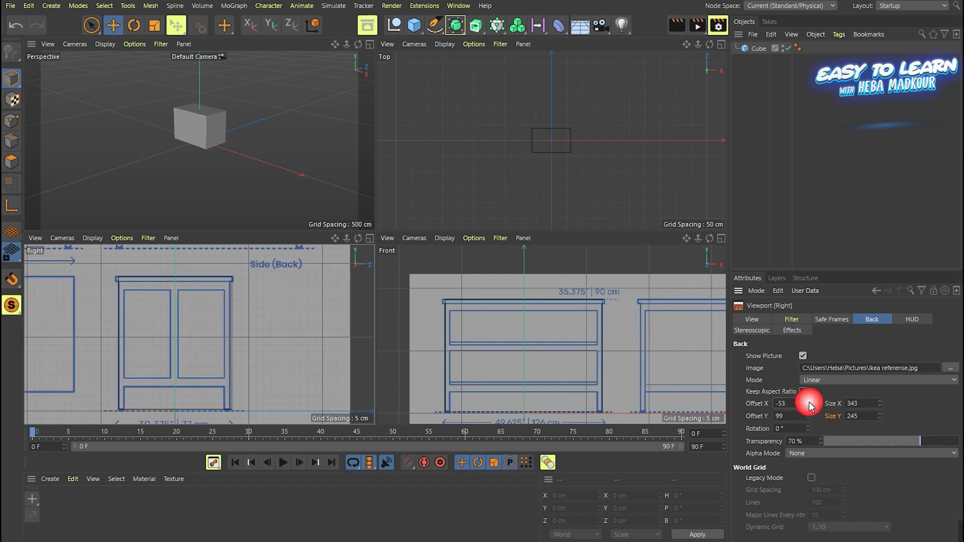
{"action": "left_click", "coordinate": [808, 402]}
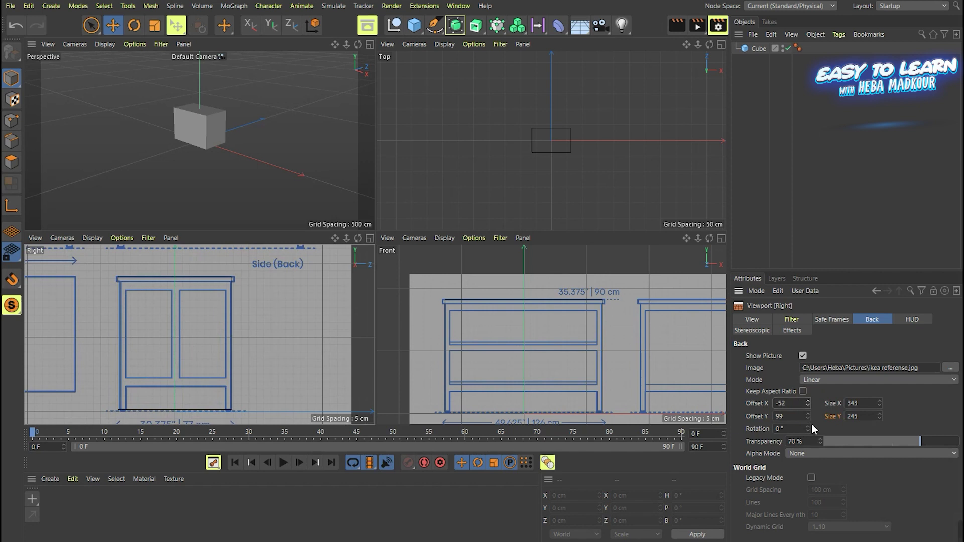
{"action": "left_click", "coordinate": [808, 414]}
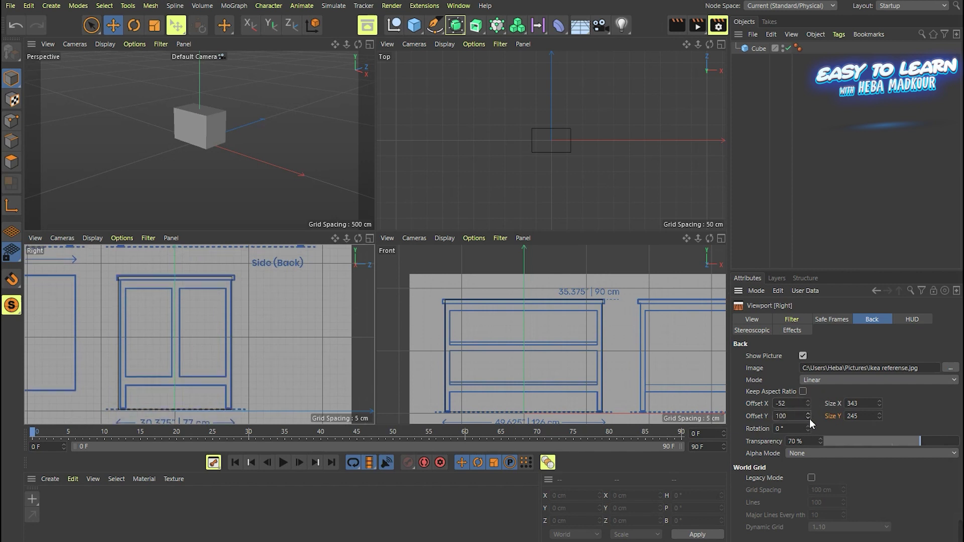
- Settle the Right blueprint's height at 244 and its vertical offset back at 99
{"action": "left_click", "coordinate": [877, 413]}
{"action": "left_click", "coordinate": [877, 413]}
{"action": "left_click", "coordinate": [877, 413]}
{"action": "left_click", "coordinate": [878, 418]}
{"action": "left_click", "coordinate": [878, 418]}
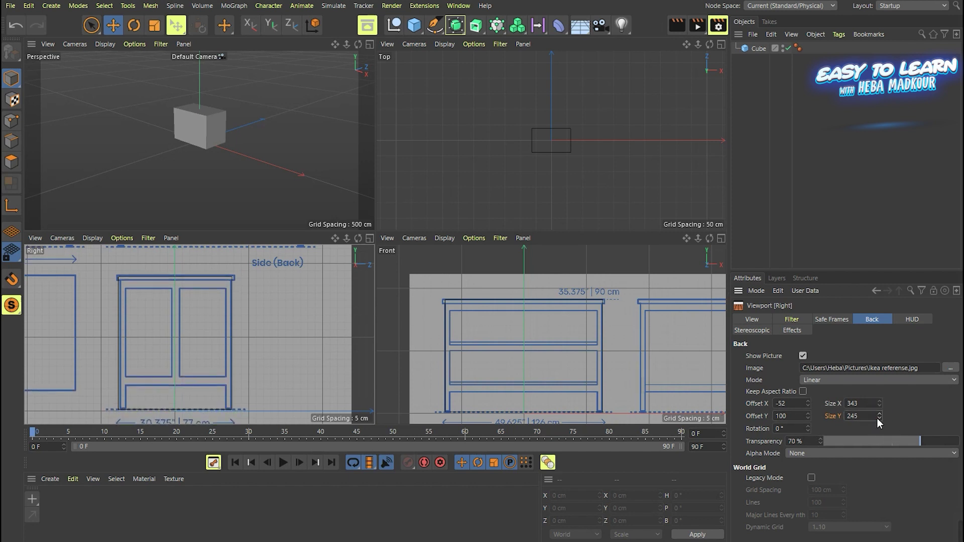
{"action": "left_click", "coordinate": [809, 418]}
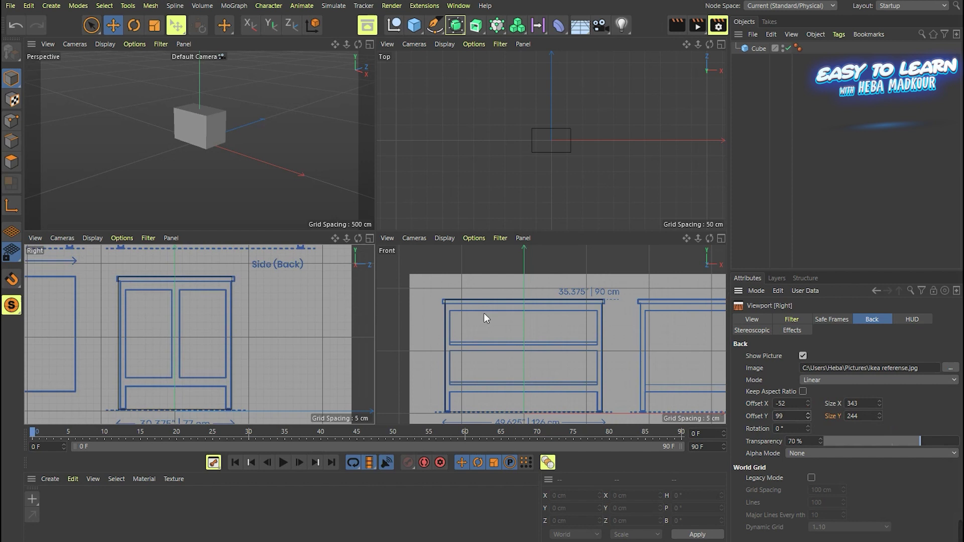
{"action": "left_click_drag", "start_coordinate": [357, 44], "coordinate": [331, 48]}
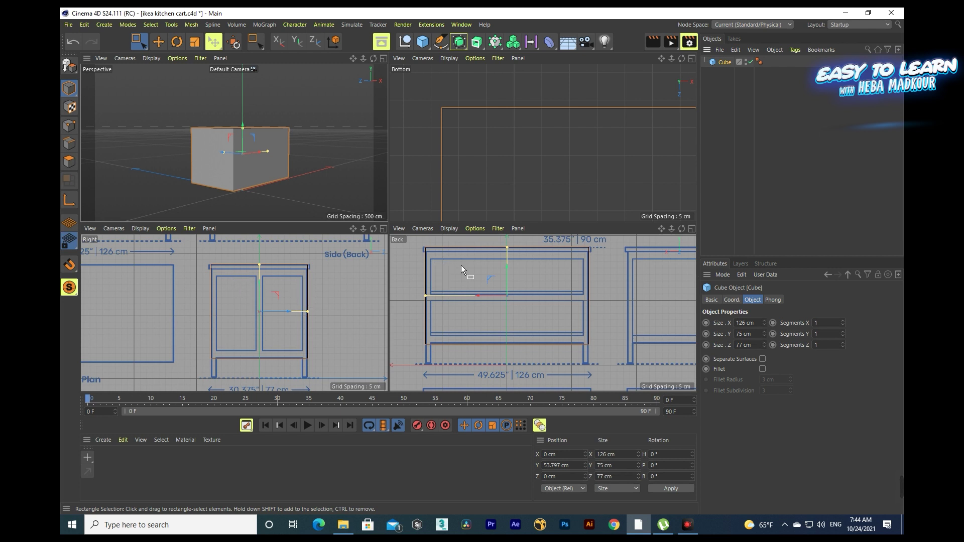
- Set the cube's Segments X to 3, Y to 5 and Z to 5
{"action": "left_click", "coordinate": [724, 62]}
{"action": "left_click", "coordinate": [844, 321]}
{"action": "left_click", "coordinate": [843, 321]}
{"action": "left_click", "coordinate": [843, 332]}
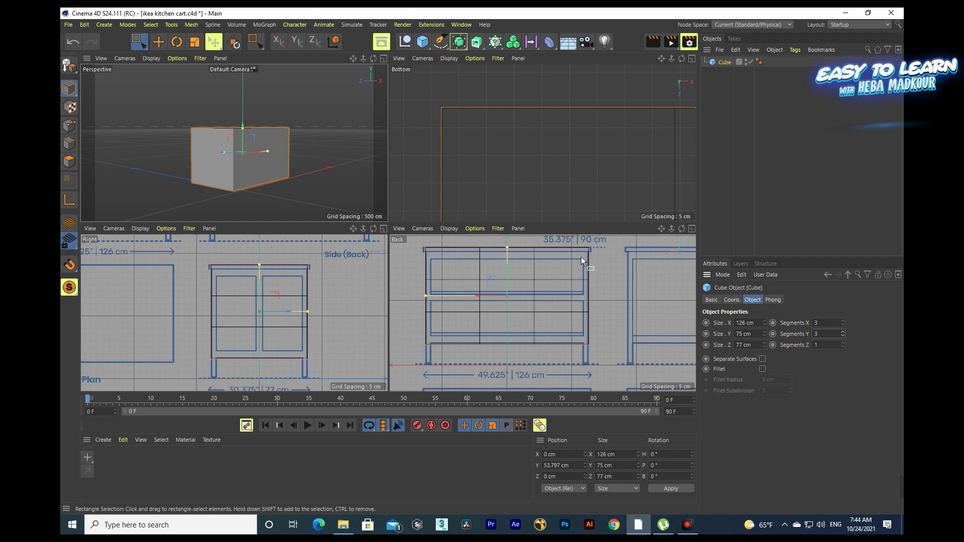
{"action": "left_click", "coordinate": [843, 331]}
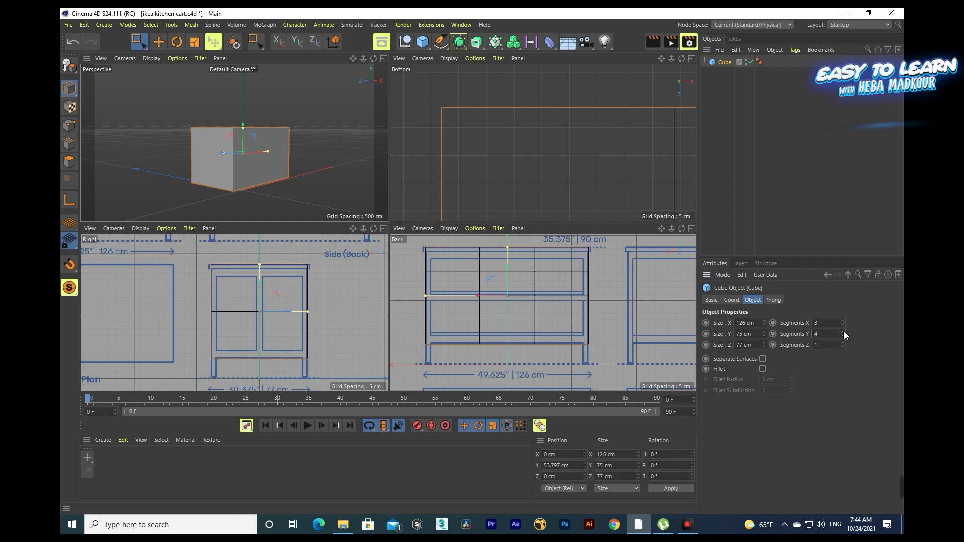
{"action": "left_click", "coordinate": [843, 332]}
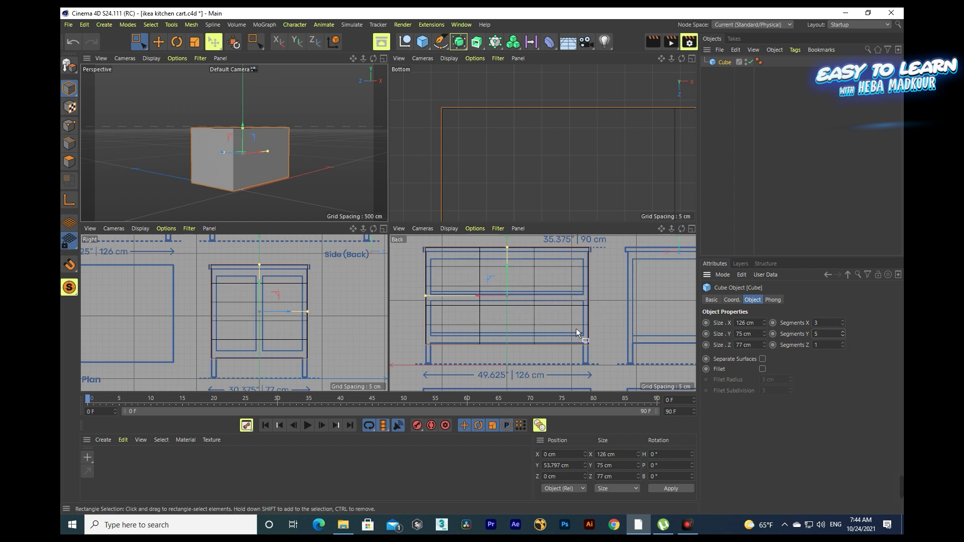
{"action": "left_click", "coordinate": [844, 343]}
{"action": "left_click", "coordinate": [843, 343]}
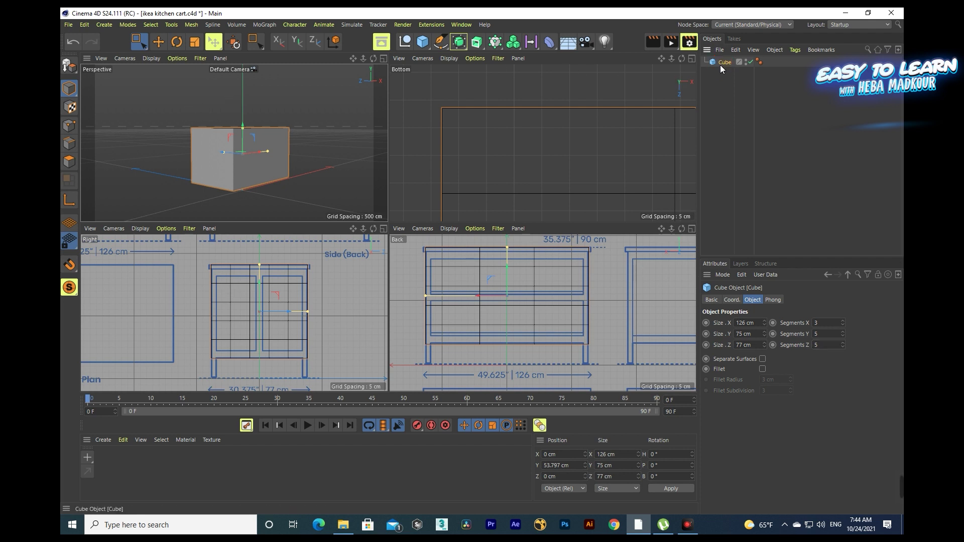
- Make the cube editable, show Gouraud Shading (Lines), and slide the left edge loop onto the door frame
{"action": "key", "text": "c"}
{"action": "left_click", "coordinate": [150, 58]}
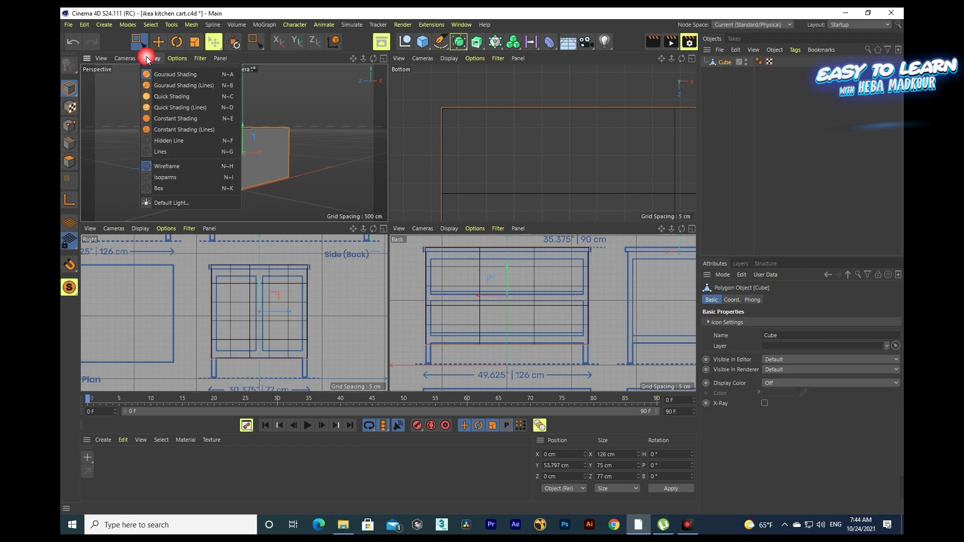
{"action": "left_click", "coordinate": [164, 108]}
{"action": "left_click", "coordinate": [70, 144]}
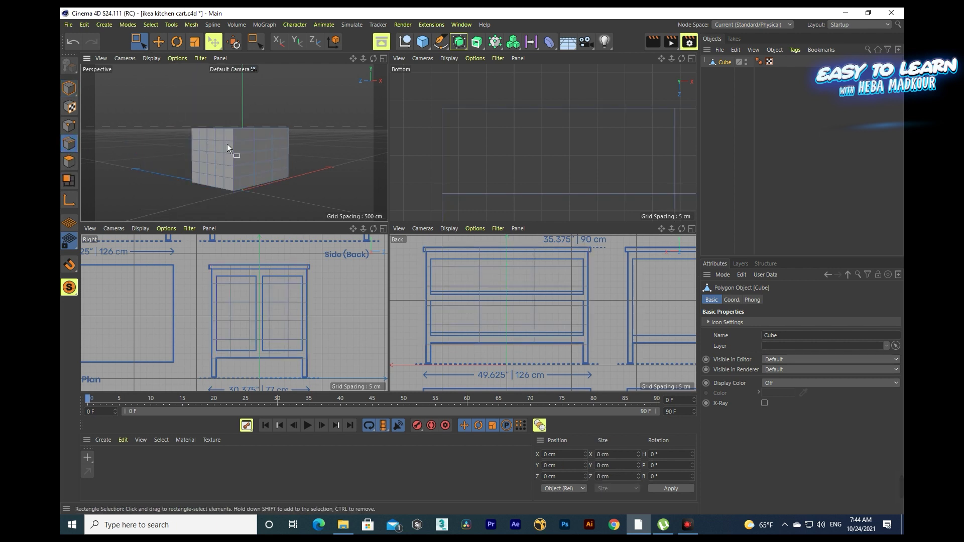
{"action": "key", "text": "u"}
{"action": "key", "text": "l"}
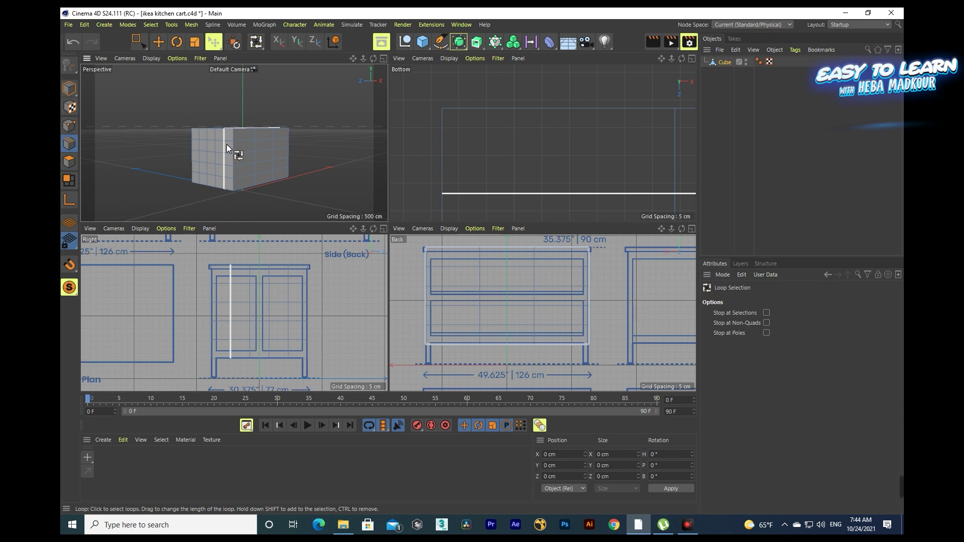
{"action": "left_click", "coordinate": [227, 143]}
{"action": "left_click", "coordinate": [160, 43]}
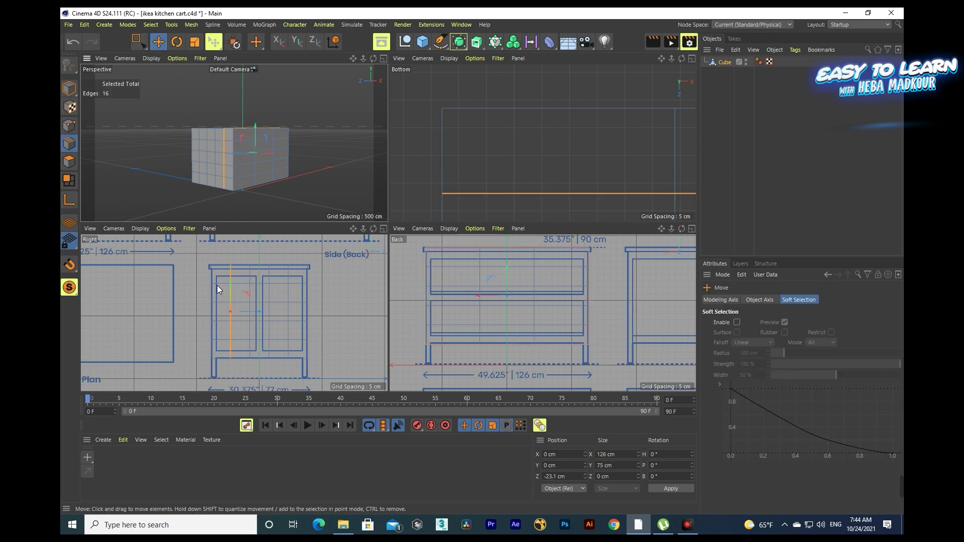
{"action": "left_click_drag", "start_coordinate": [258, 310], "coordinate": [244, 318]}
- Slide the next vertical edge loop right toward the door divider near the cabinet centre
{"action": "key", "text": "u"}
{"action": "key", "text": "l"}
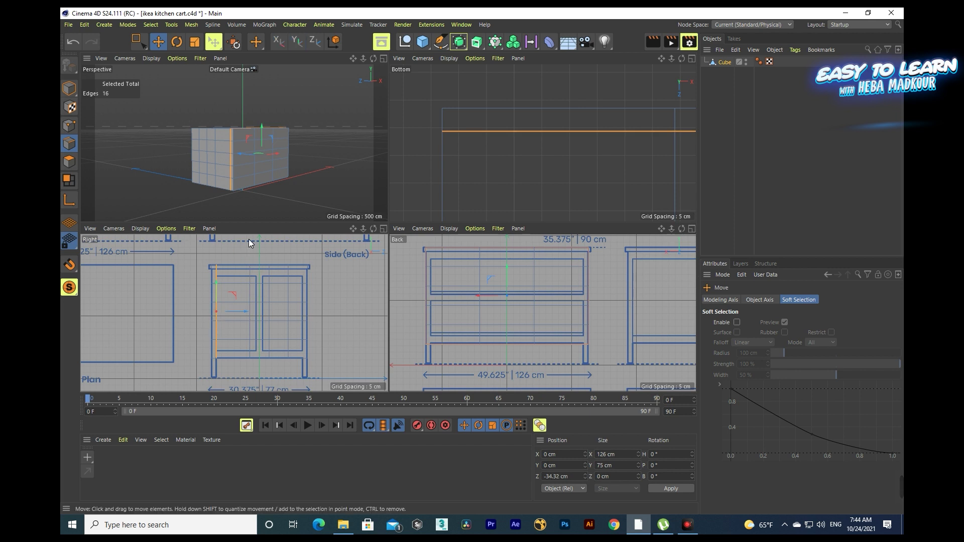
{"action": "left_click", "coordinate": [215, 180]}
{"action": "left_click", "coordinate": [158, 42]}
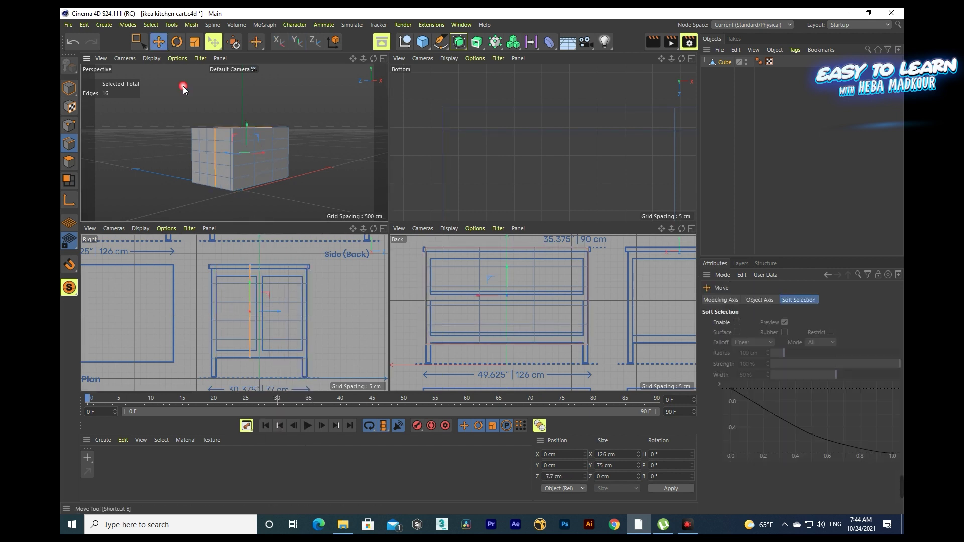
{"action": "left_click_drag", "start_coordinate": [271, 312], "coordinate": [276, 315]}
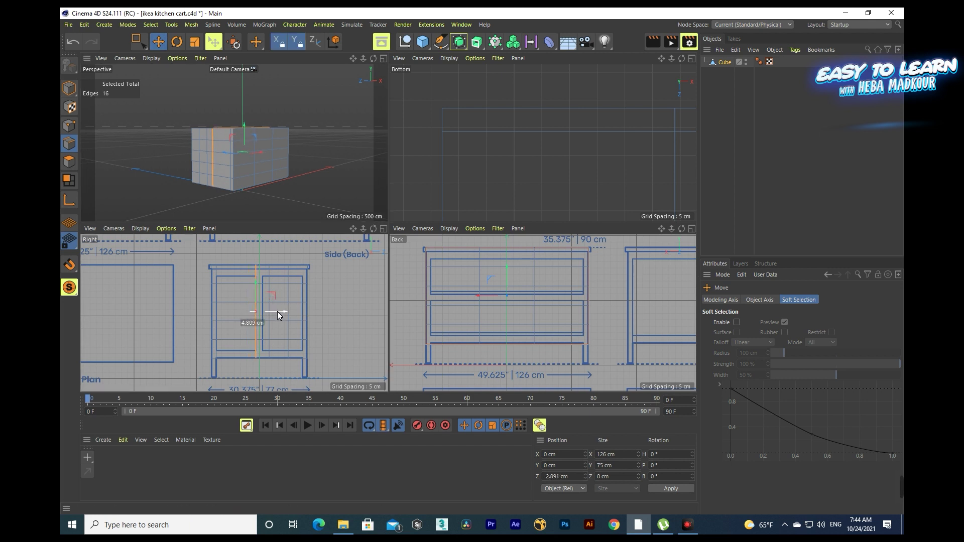
{"action": "left_click_drag", "start_coordinate": [275, 311], "coordinate": [277, 311]}
- Slide the edge loop near the right door onto the right door edge
{"action": "key", "text": "m"}
{"action": "key", "text": "l"}
{"action": "left_click", "coordinate": [198, 168]}
{"action": "key", "text": "e"}
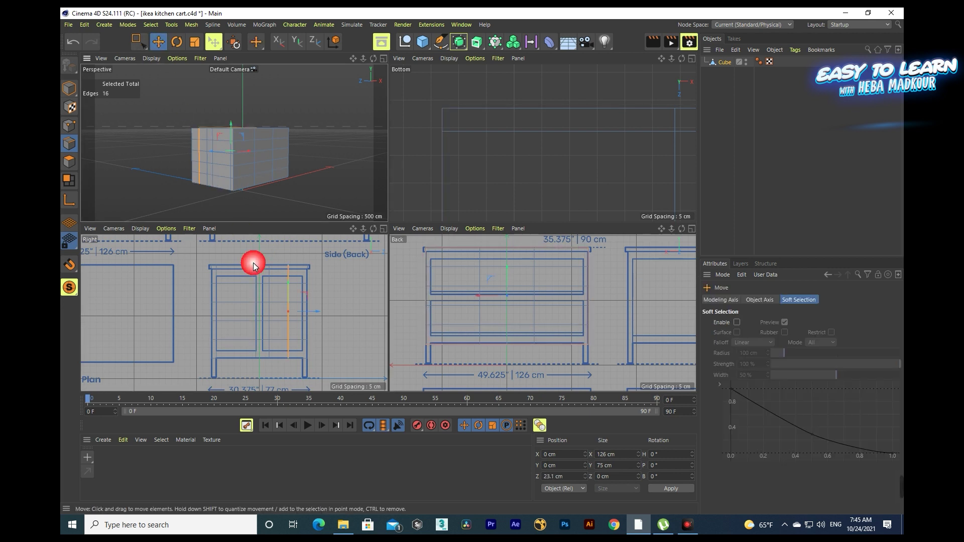
{"action": "left_click_drag", "start_coordinate": [296, 309], "coordinate": [313, 313]}
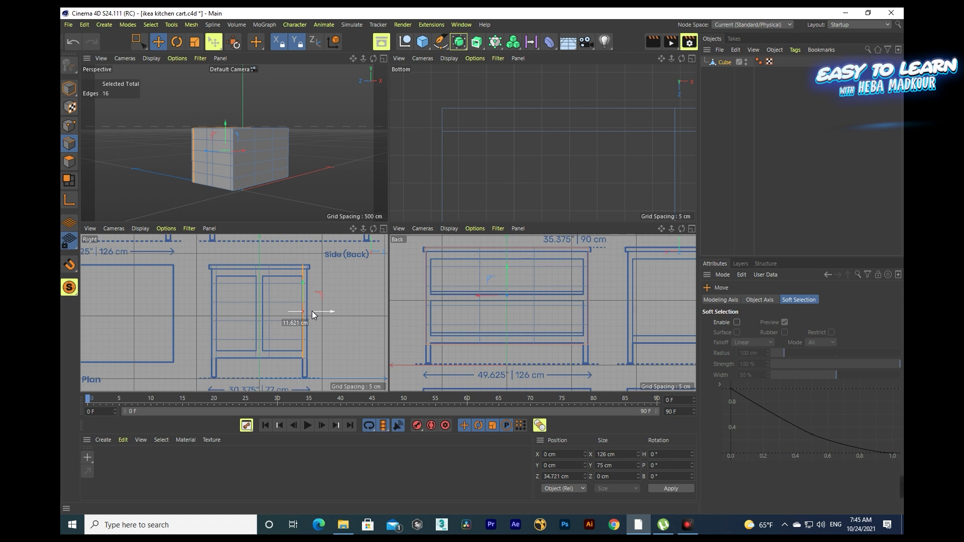
{"action": "left_click_drag", "start_coordinate": [313, 311], "coordinate": [311, 311]}
- Move the centre edge loop onto the door divider line
{"action": "key", "text": "m"}
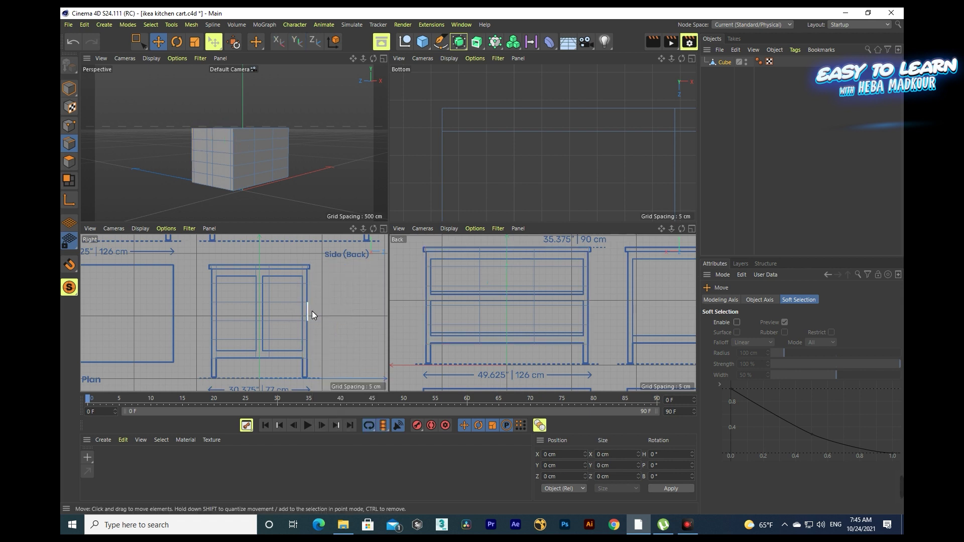
{"action": "key", "text": "l"}
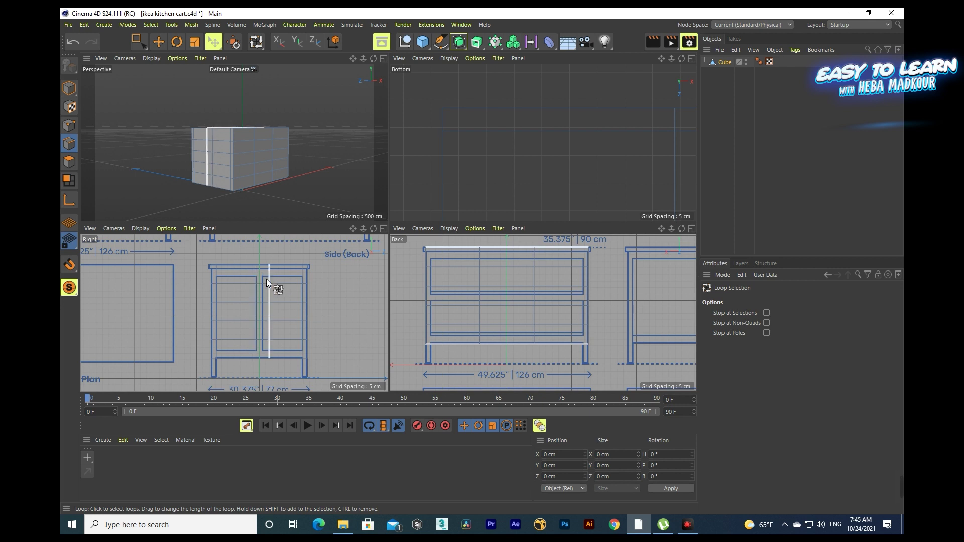
{"action": "left_click", "coordinate": [268, 280]}
{"action": "left_click", "coordinate": [159, 46]}
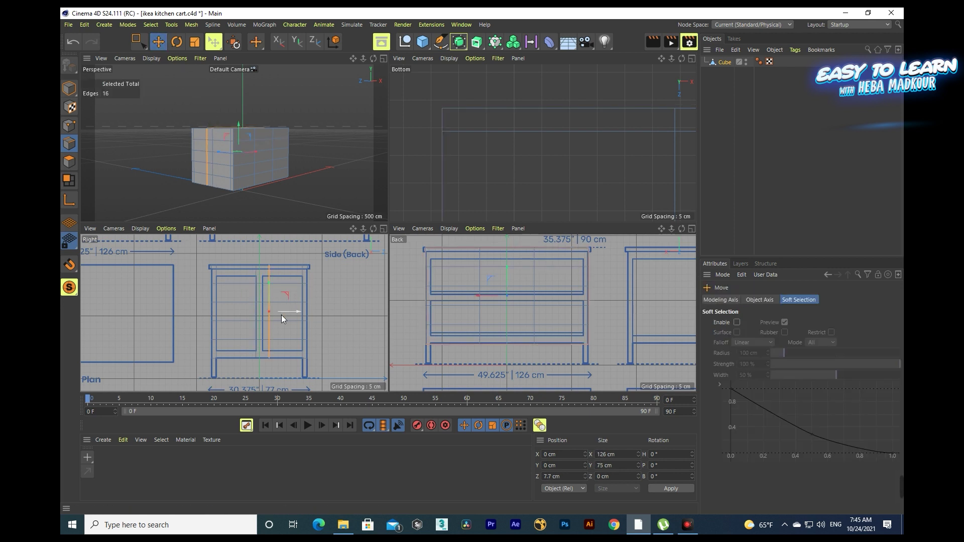
{"action": "left_click_drag", "start_coordinate": [286, 312], "coordinate": [281, 317]}
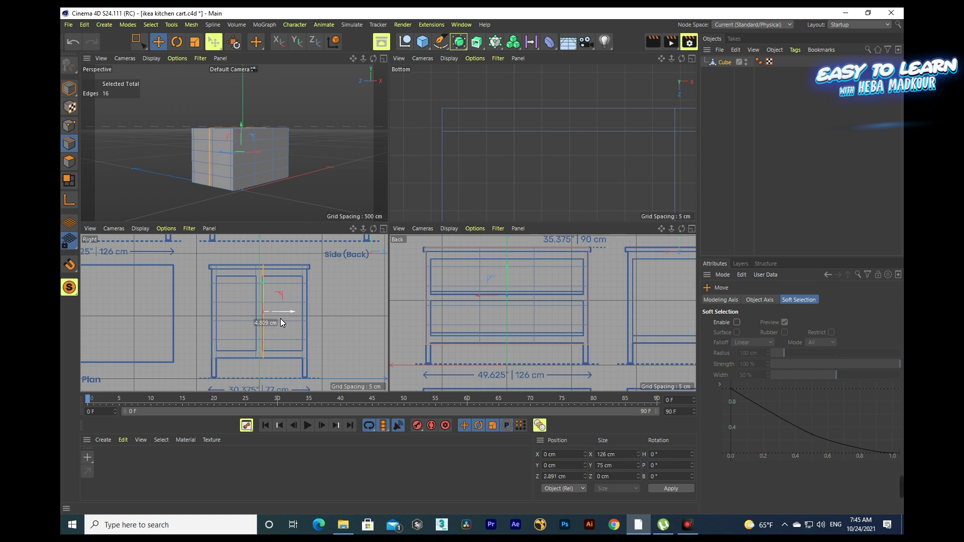
- In the Back view, slide a vertical edge loop left onto the side panel line
{"action": "key", "text": "l"}
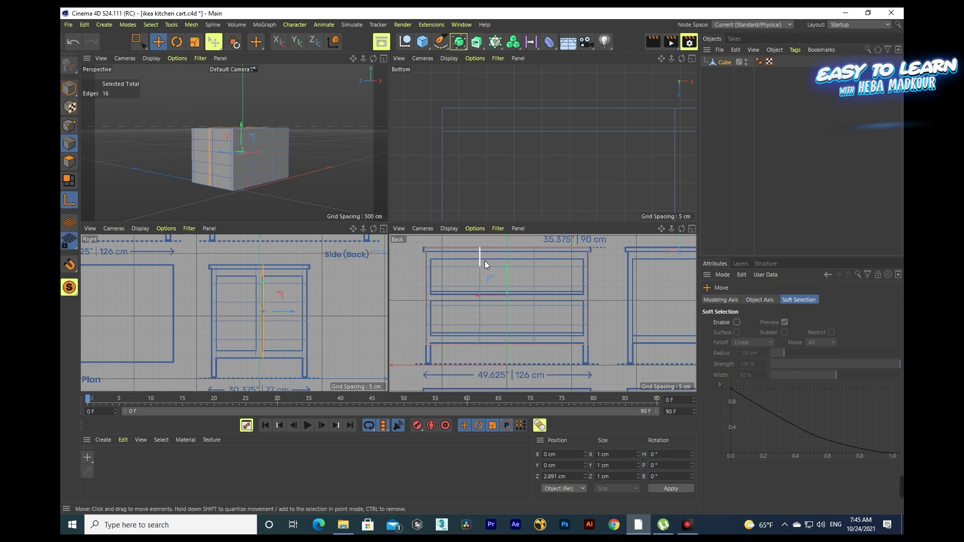
{"action": "right_click", "coordinate": [484, 261]}
{"action": "left_click", "coordinate": [487, 266]}
{"action": "left_click", "coordinate": [485, 263]}
{"action": "key", "text": "e"}
{"action": "left_click_drag", "start_coordinate": [461, 298], "coordinate": [412, 301]}
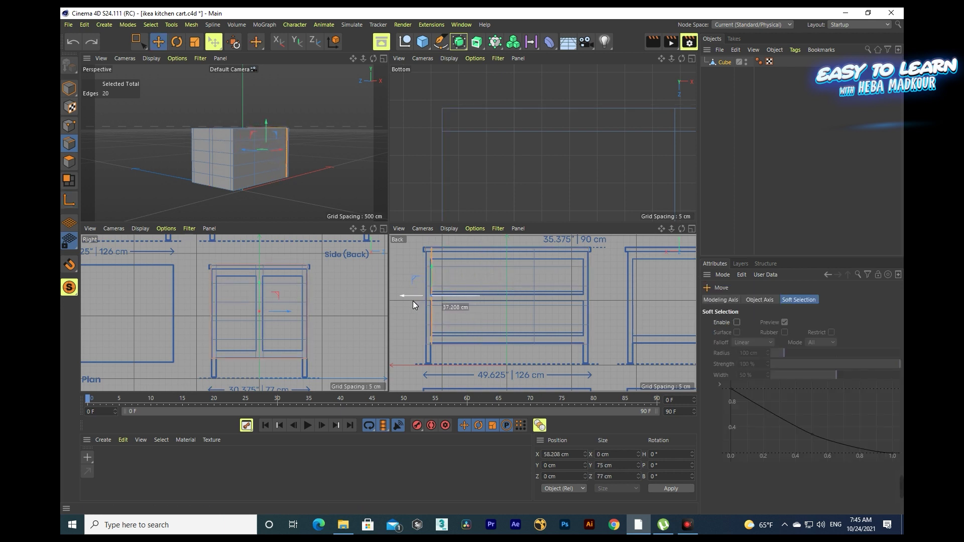
{"action": "left_click_drag", "start_coordinate": [411, 300], "coordinate": [412, 302]}
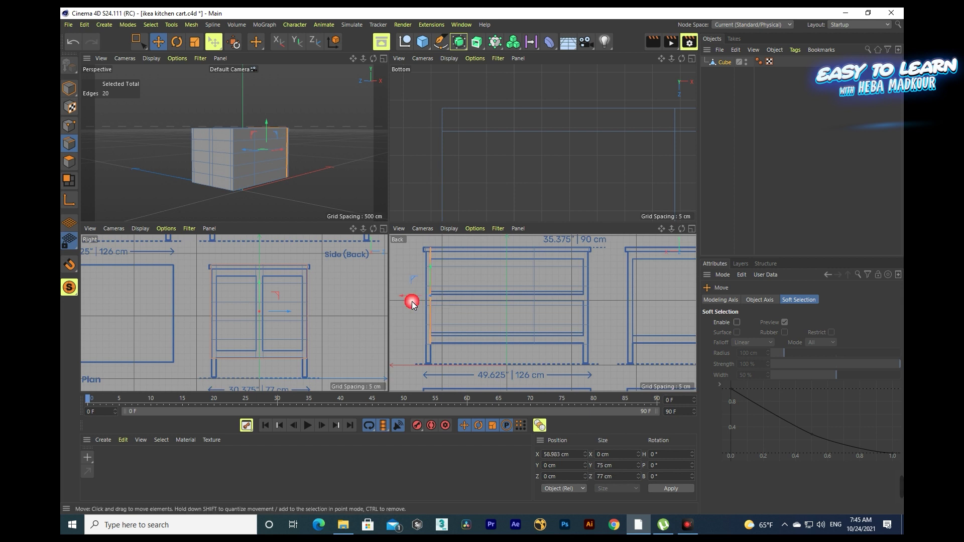
{"action": "right_click", "coordinate": [411, 298]}
- Slide the vertical edge loop onto the blueprint's frame line in the Back view
{"action": "left_click", "coordinate": [427, 297]}
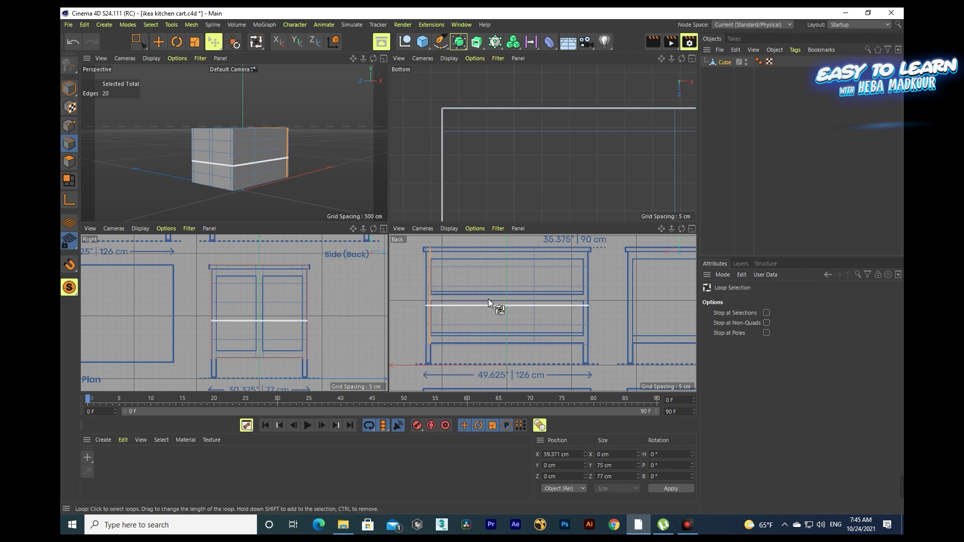
{"action": "left_click", "coordinate": [534, 287]}
{"action": "key", "text": "e"}
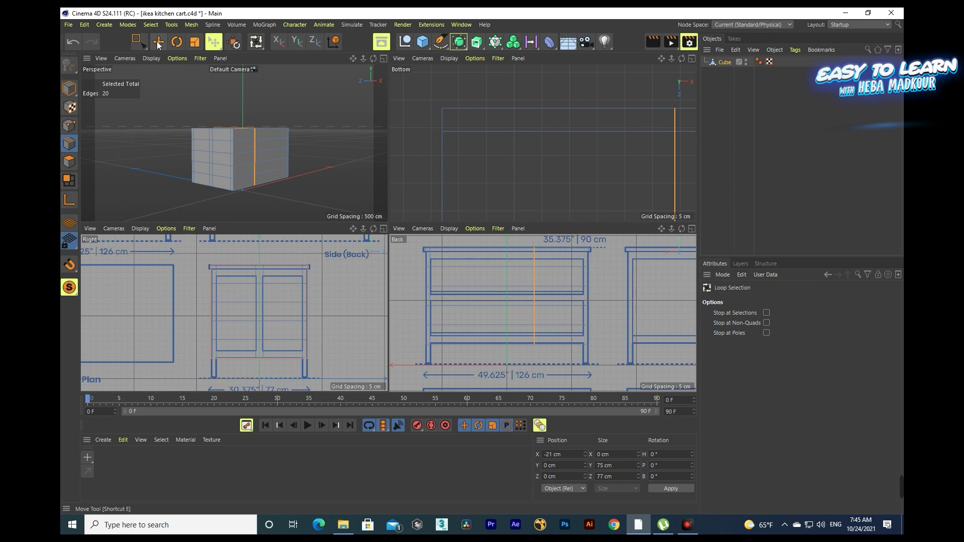
{"action": "left_click_drag", "start_coordinate": [508, 292], "coordinate": [556, 300]}
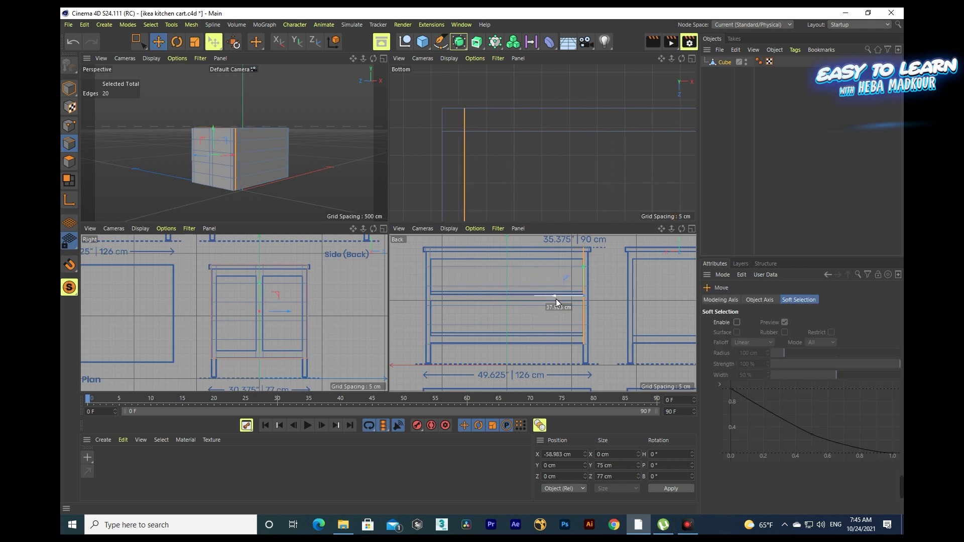
- Raise the top horizontal edge loop to the blueprint's countertop line
{"action": "right_click", "coordinate": [556, 299]}
{"action": "left_click", "coordinate": [550, 299]}
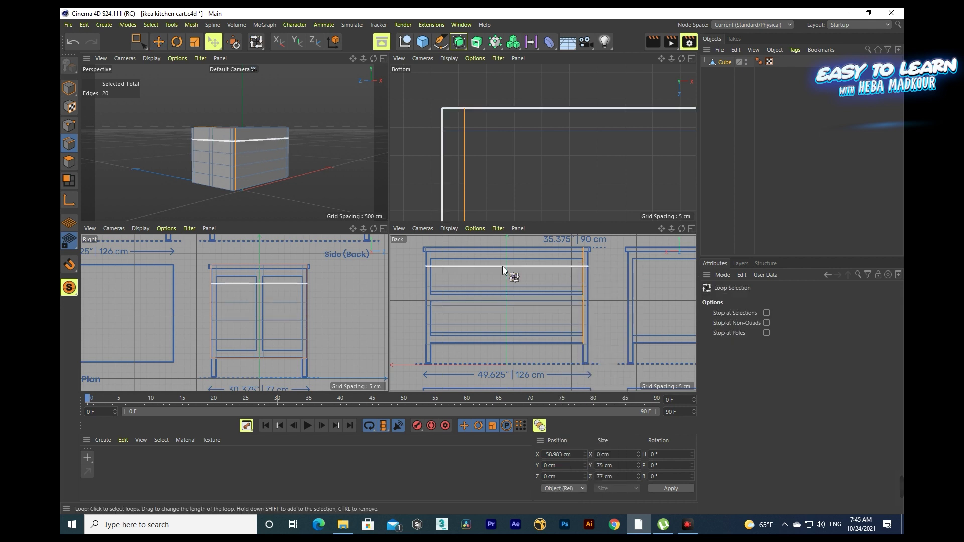
{"action": "left_click", "coordinate": [502, 267]}
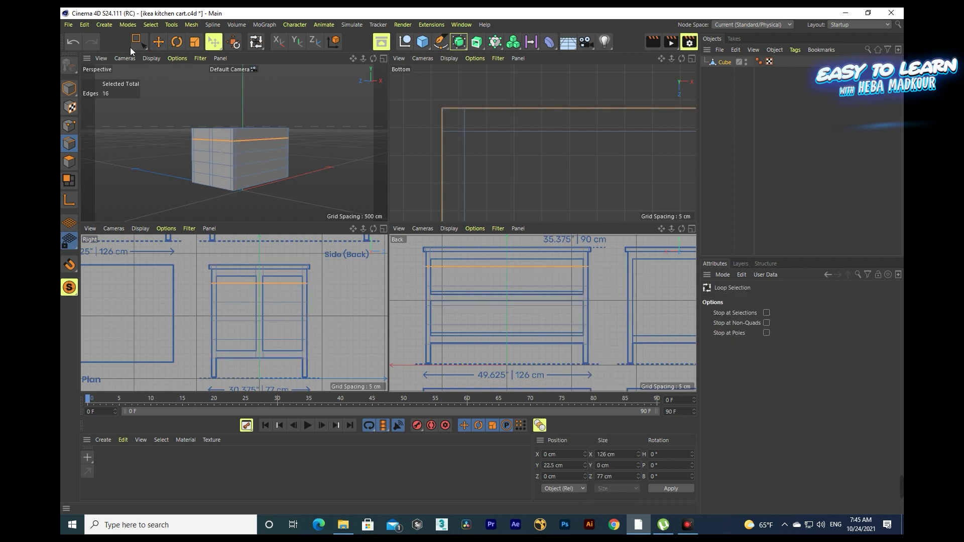
{"action": "left_click", "coordinate": [159, 45]}
{"action": "left_click_drag", "start_coordinate": [507, 247], "coordinate": [507, 239]}
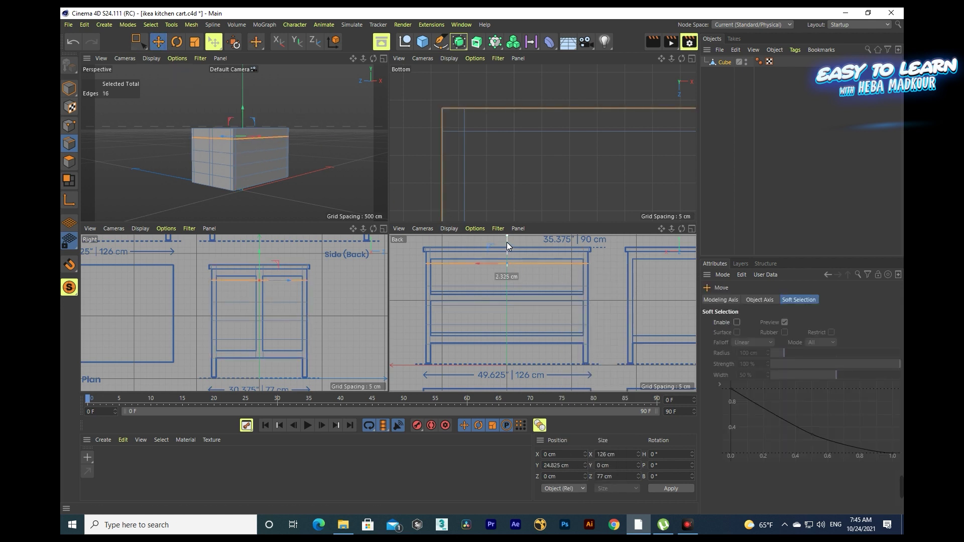
- Lower the bottom horizontal edge loop to the bottom shelf line
{"action": "right_click", "coordinate": [507, 240]}
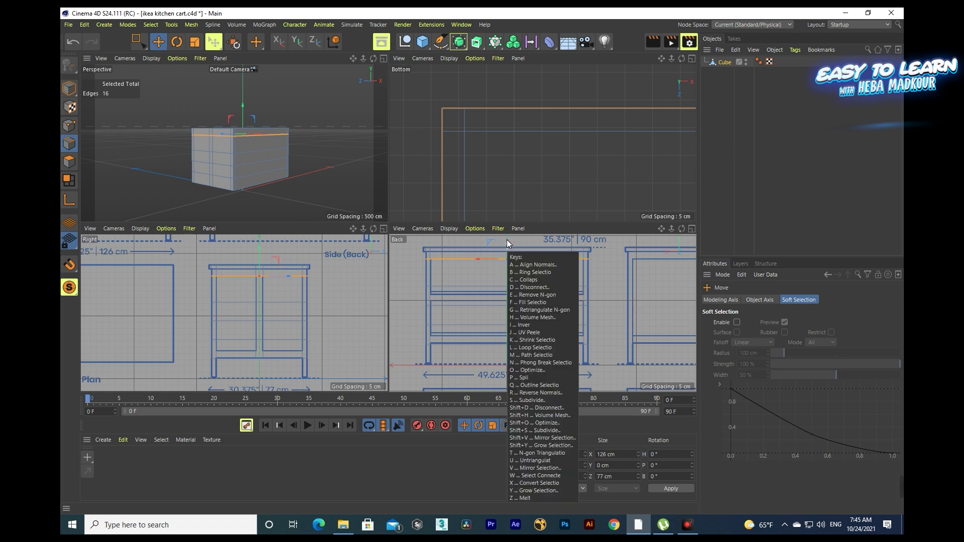
{"action": "left_click", "coordinate": [510, 285]}
{"action": "left_click", "coordinate": [502, 329]}
{"action": "left_click", "coordinate": [158, 42]}
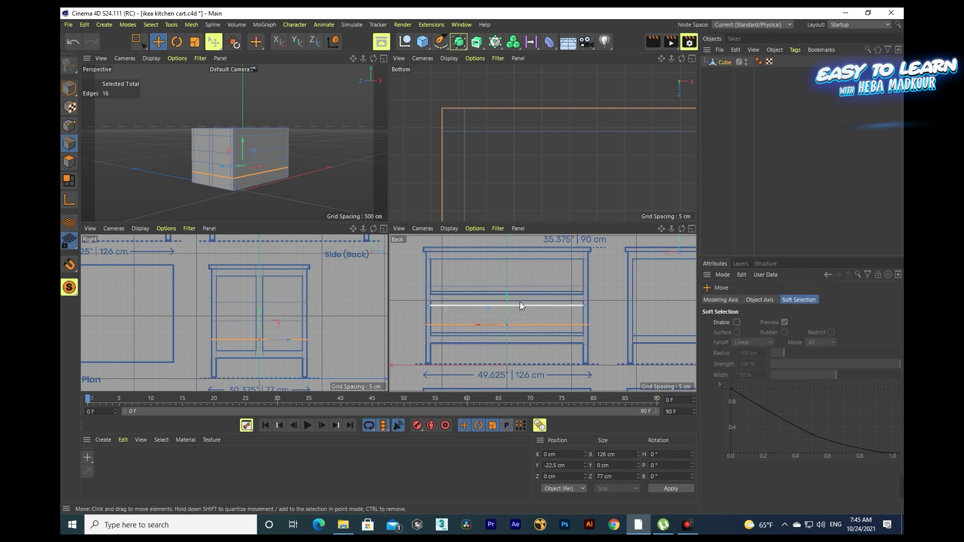
{"action": "left_click_drag", "start_coordinate": [508, 306], "coordinate": [510, 320]}
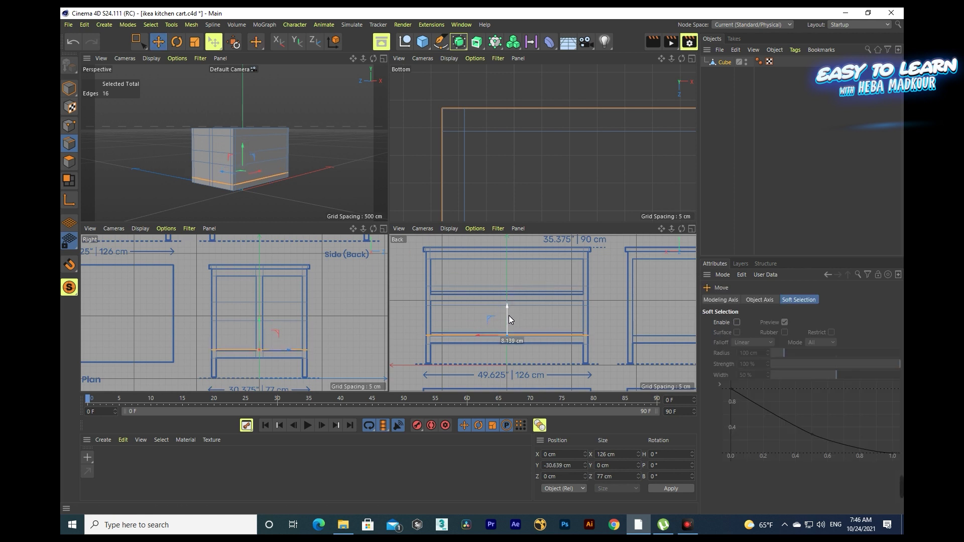
- Lower the middle horizontal edge loop to the middle shelf line
{"action": "key", "text": "u"}
{"action": "key", "text": "l"}
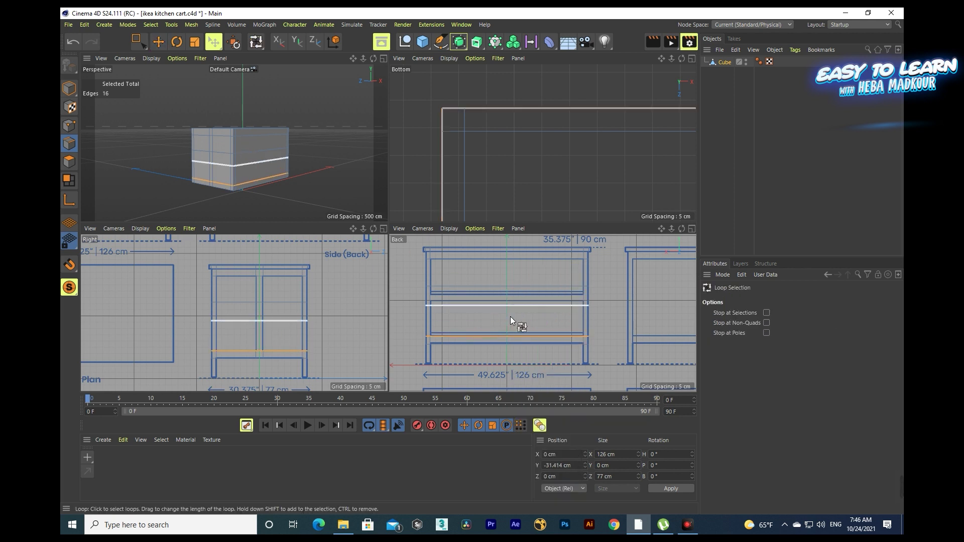
{"action": "left_click", "coordinate": [511, 288]}
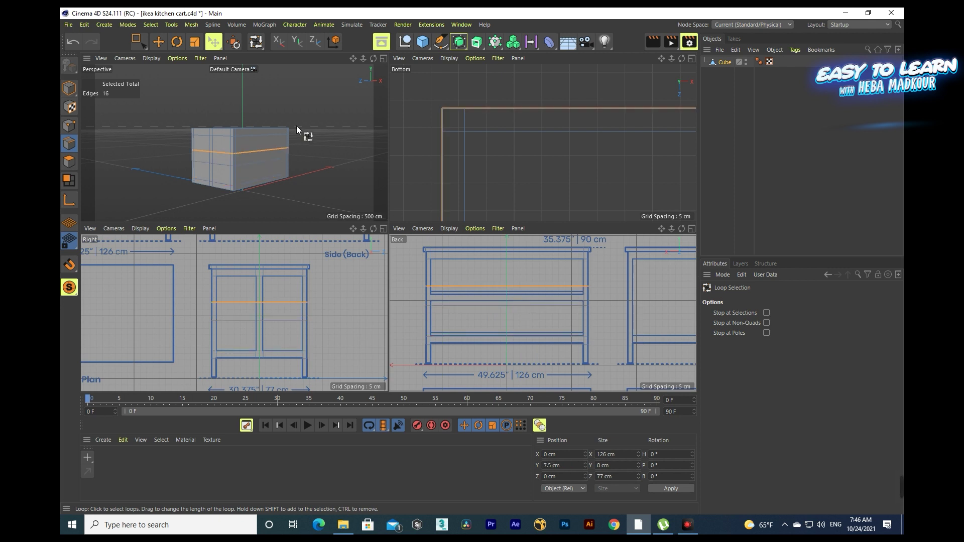
{"action": "left_click", "coordinate": [158, 43]}
{"action": "left_click_drag", "start_coordinate": [507, 264], "coordinate": [508, 272]}
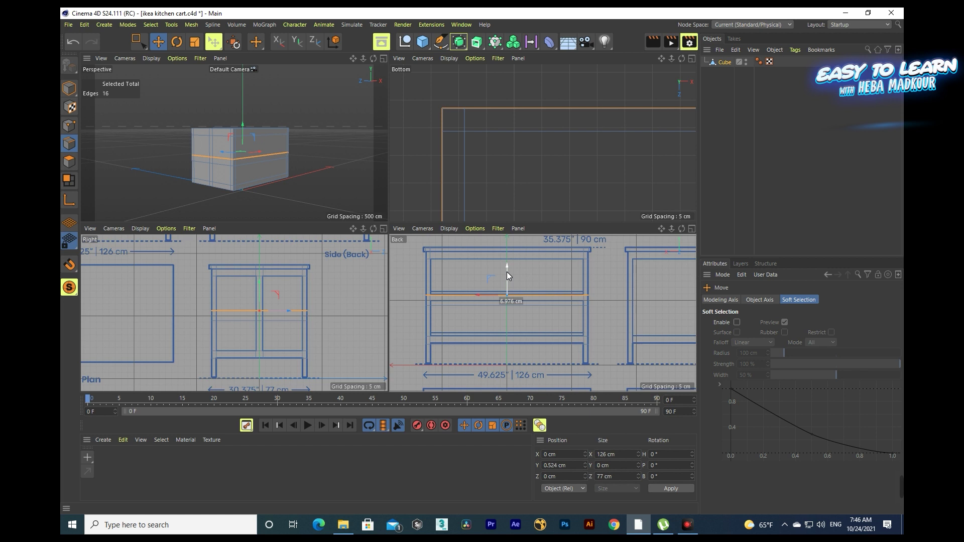
- Raise the loop just below the middle slightly onto its shelf line, then inspect in Perspective
{"action": "key", "text": "u"}
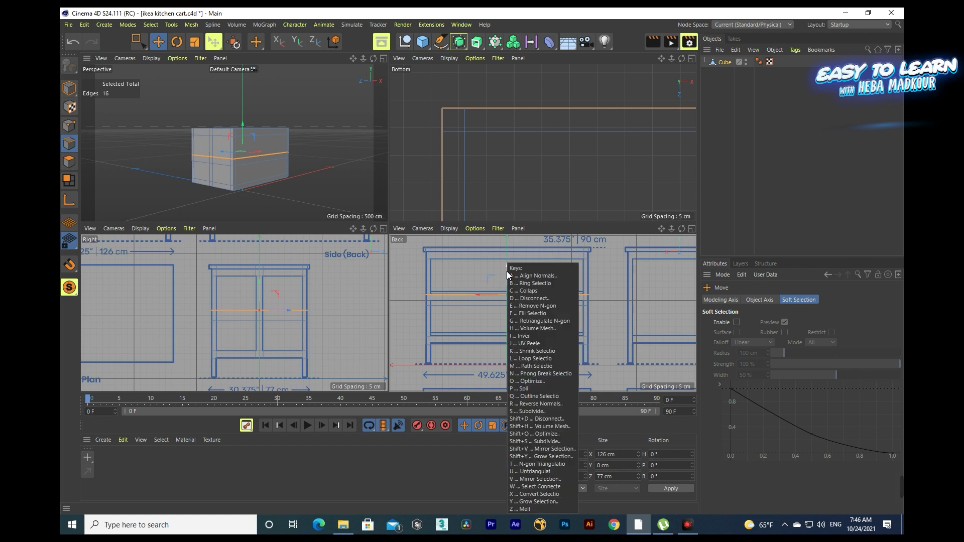
{"action": "key", "text": "l"}
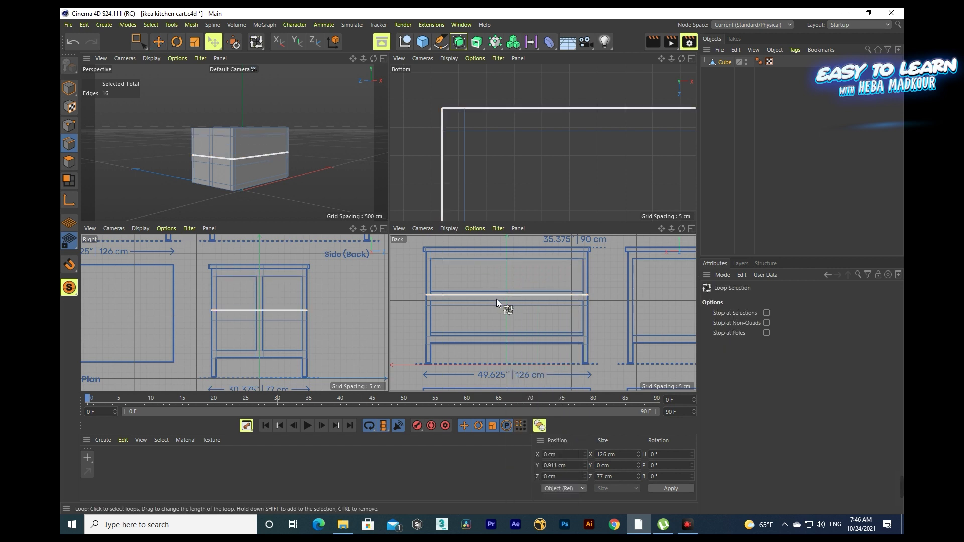
{"action": "left_click", "coordinate": [495, 304]}
{"action": "key", "text": "e"}
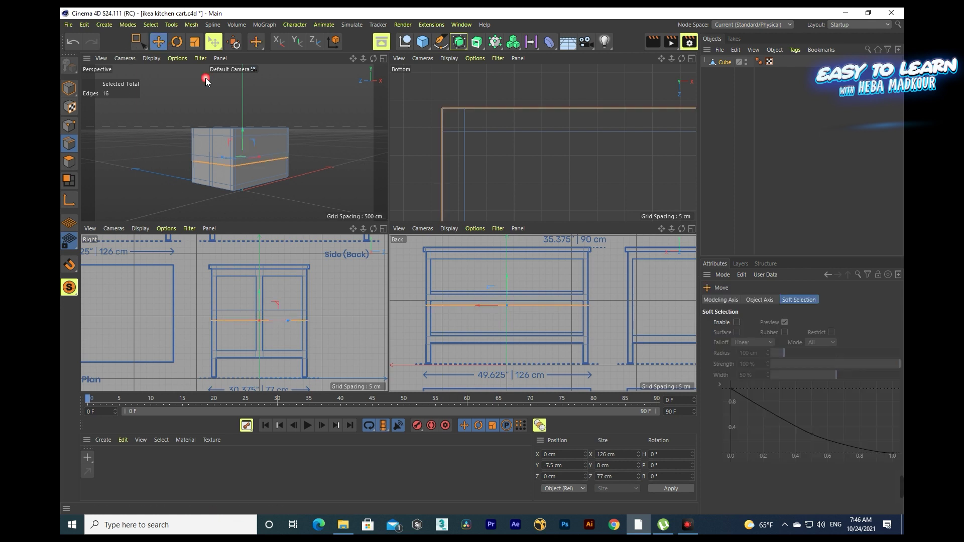
{"action": "left_click_drag", "start_coordinate": [505, 285], "coordinate": [507, 282]}
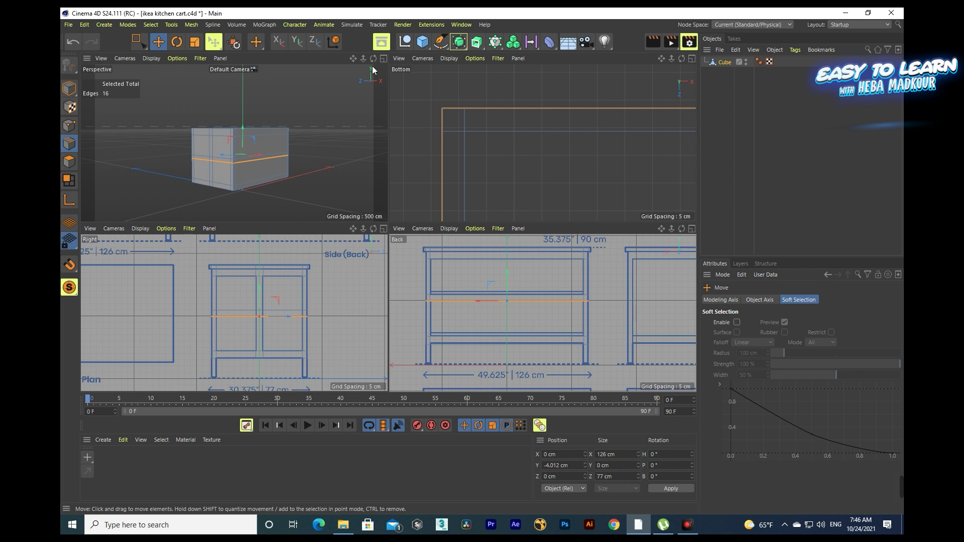
{"action": "left_click", "coordinate": [383, 59]}
{"action": "left_click_drag", "start_coordinate": [387, 227], "coordinate": [387, 227], "text": "alt"}
{"action": "left_click_drag", "start_coordinate": [387, 227], "coordinate": [665, 131], "text": "alt"}
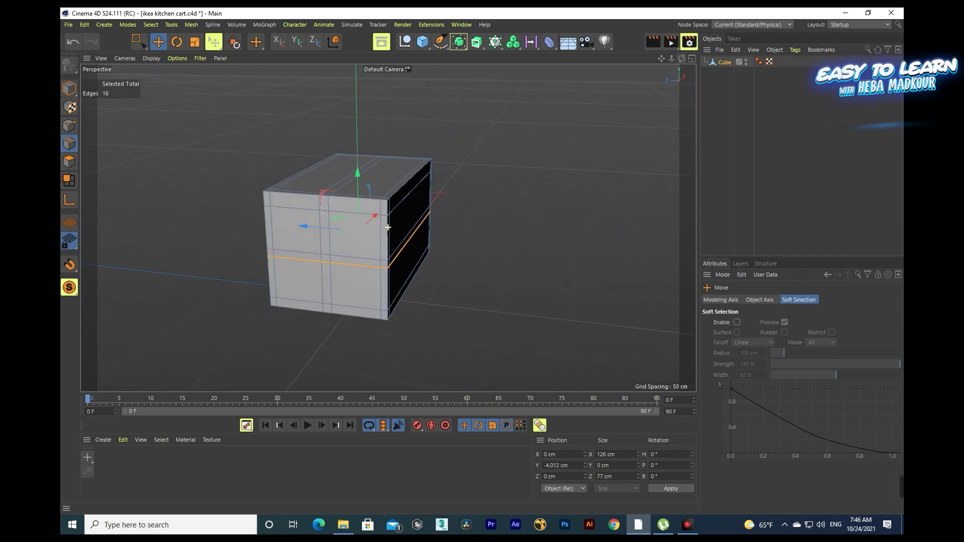
- With Live Selection in Polygon mode, select the cube's upper and lower front polygons
{"action": "middle_click", "coordinate": [665, 131]}
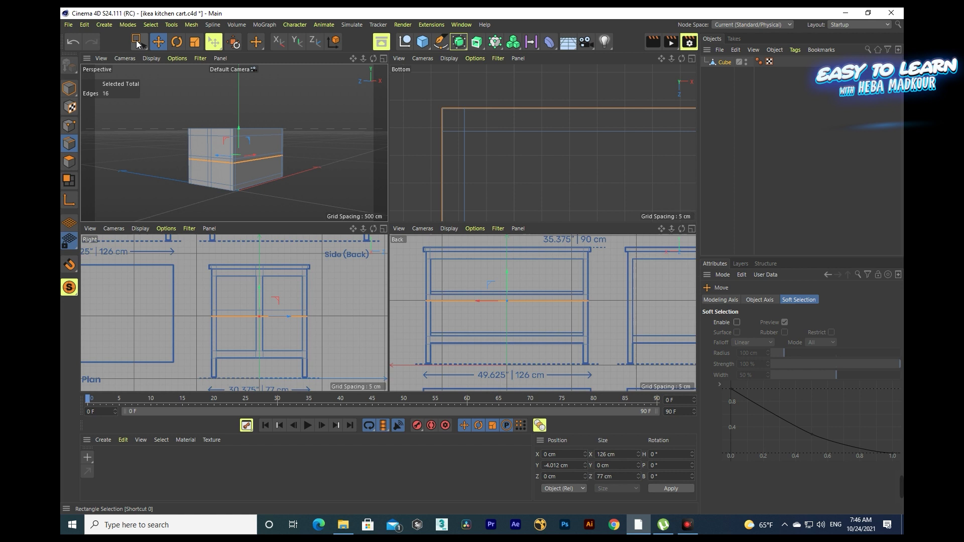
{"action": "left_click", "coordinate": [142, 45]}
{"action": "left_click", "coordinate": [181, 49]}
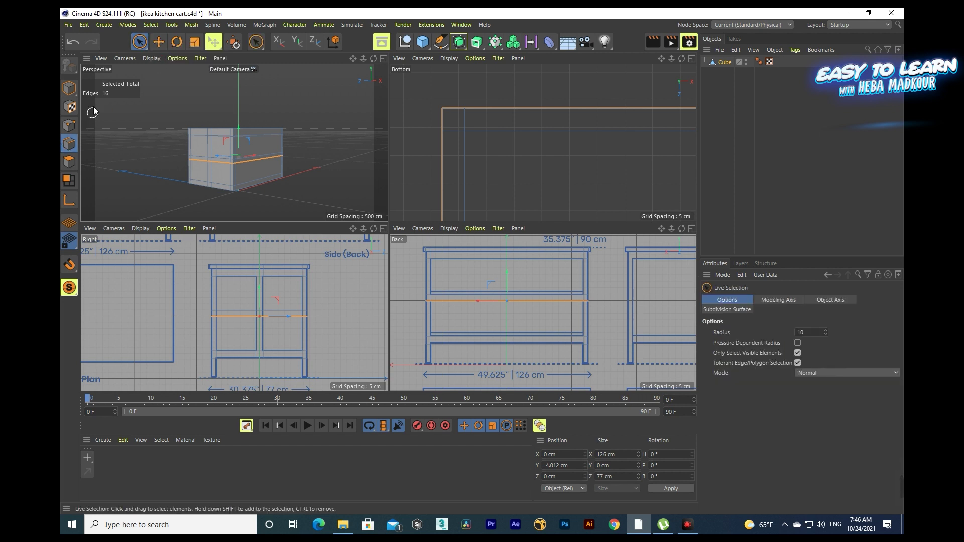
{"action": "left_click", "coordinate": [69, 162]}
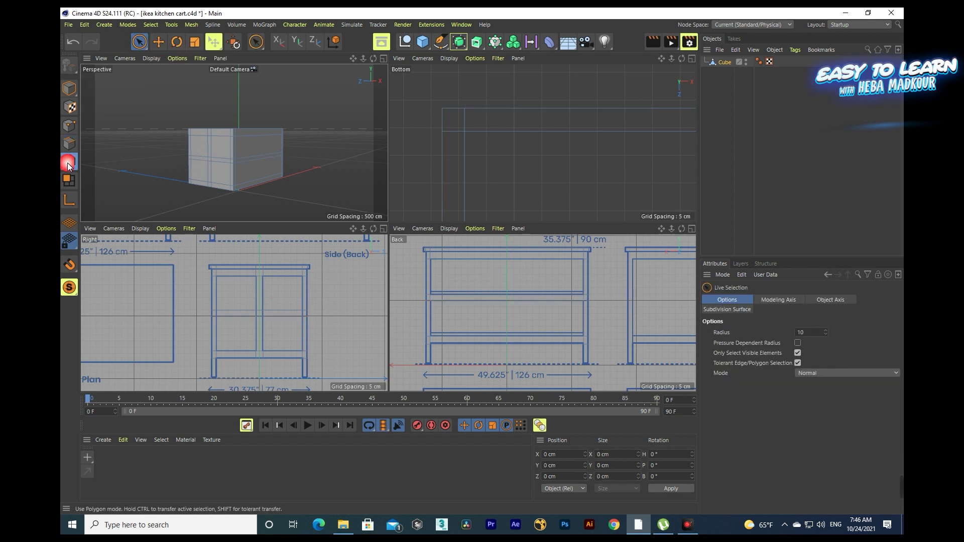
{"action": "left_click", "coordinate": [533, 289]}
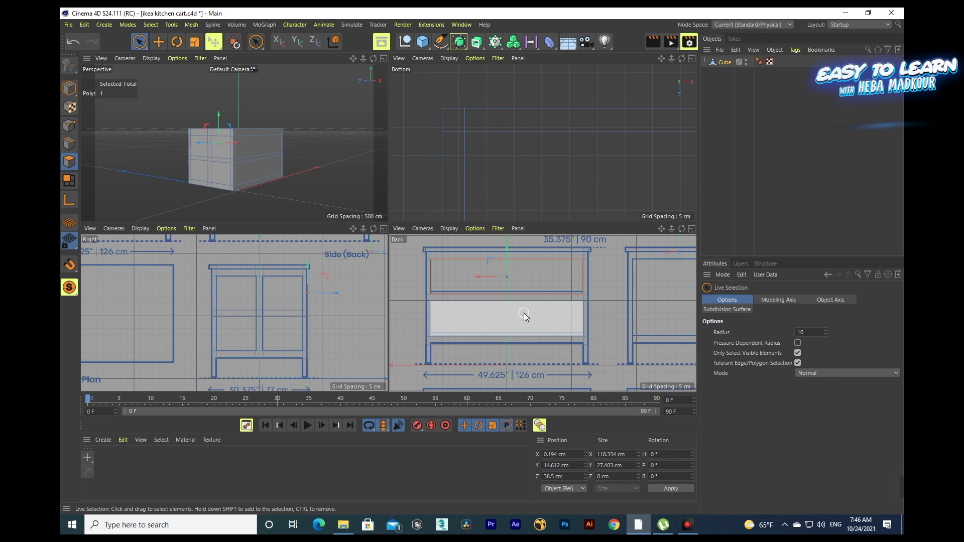
{"action": "left_click", "coordinate": [523, 316], "text": "shift"}
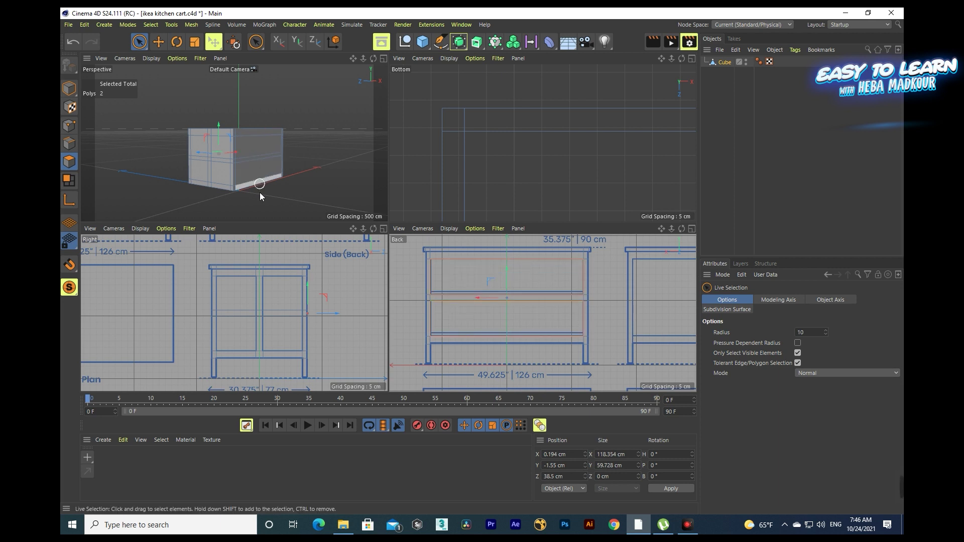
{"action": "left_click_drag", "start_coordinate": [373, 59], "coordinate": [301, 65]}
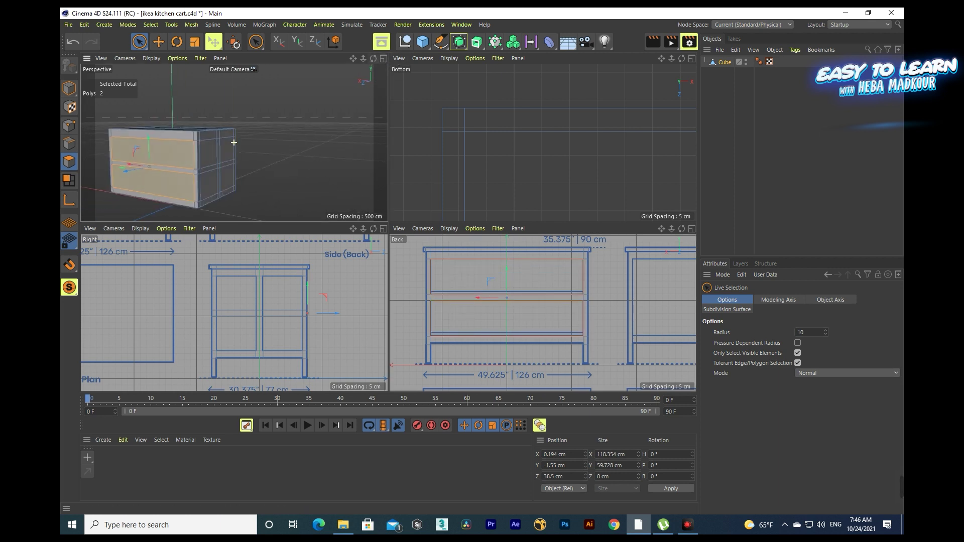
{"action": "left_click_drag", "start_coordinate": [373, 59], "coordinate": [233, 142]}
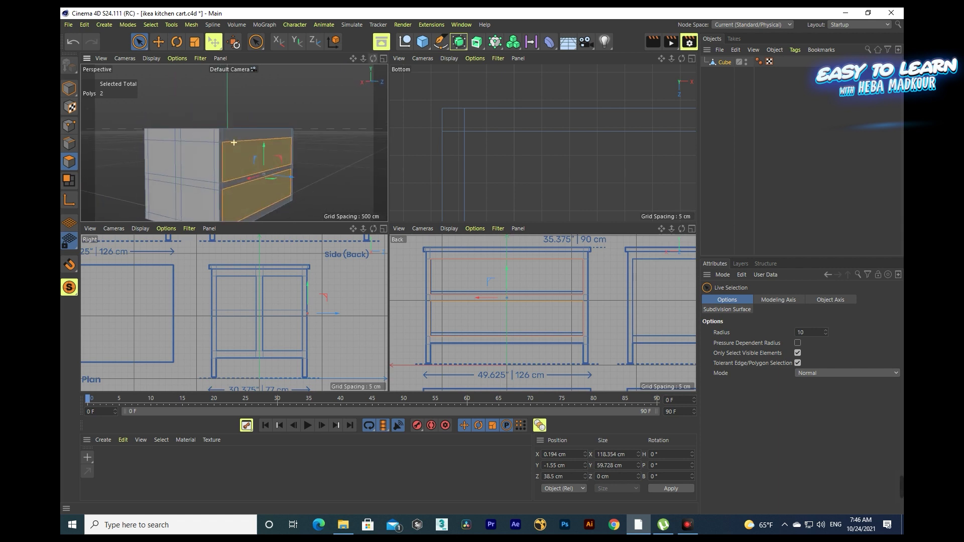
{"action": "left_click_drag", "start_coordinate": [362, 61], "coordinate": [234, 142]}
{"action": "left_click_drag", "start_coordinate": [353, 58], "coordinate": [342, 53]}
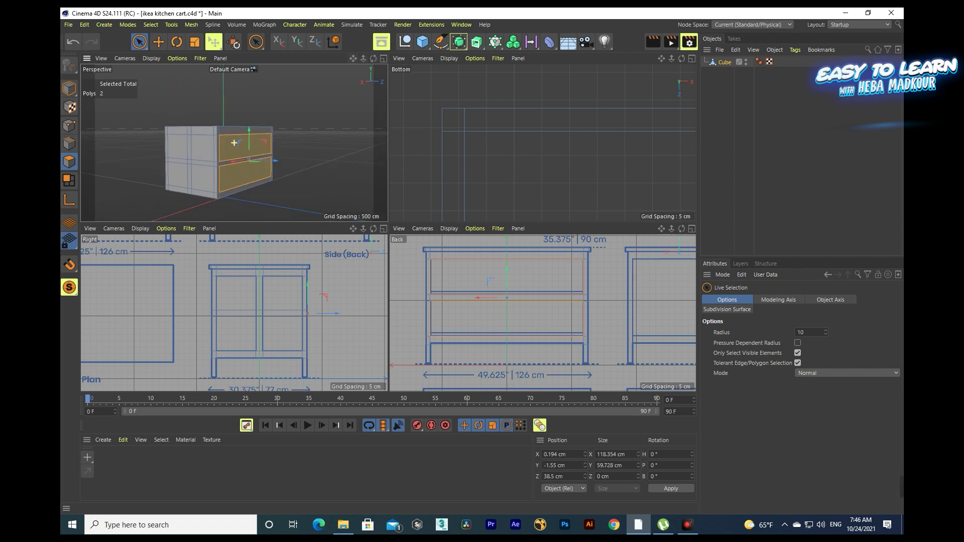
{"action": "right_click", "coordinate": [447, 273]}
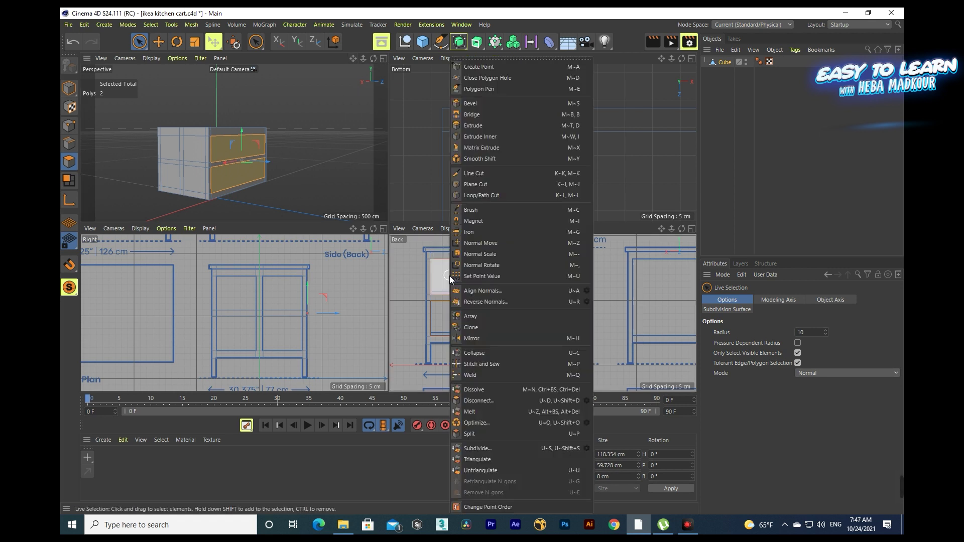
- Extrude the two selected shelf faces with an Offset of -35.7 cm into the body
{"action": "right_click", "coordinate": [533, 155]}
{"action": "left_click", "coordinate": [563, 126]}
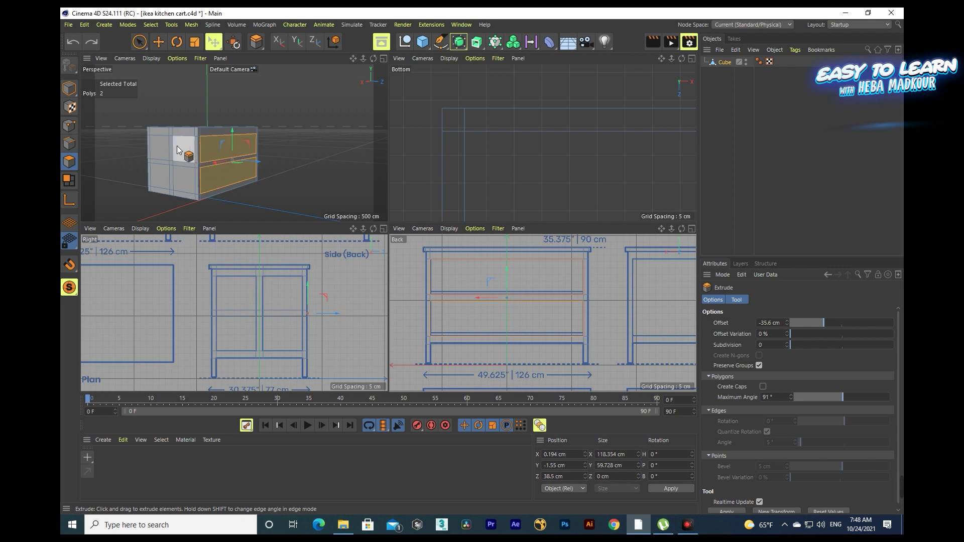
{"action": "left_click_drag", "start_coordinate": [179, 149], "coordinate": [168, 150]}
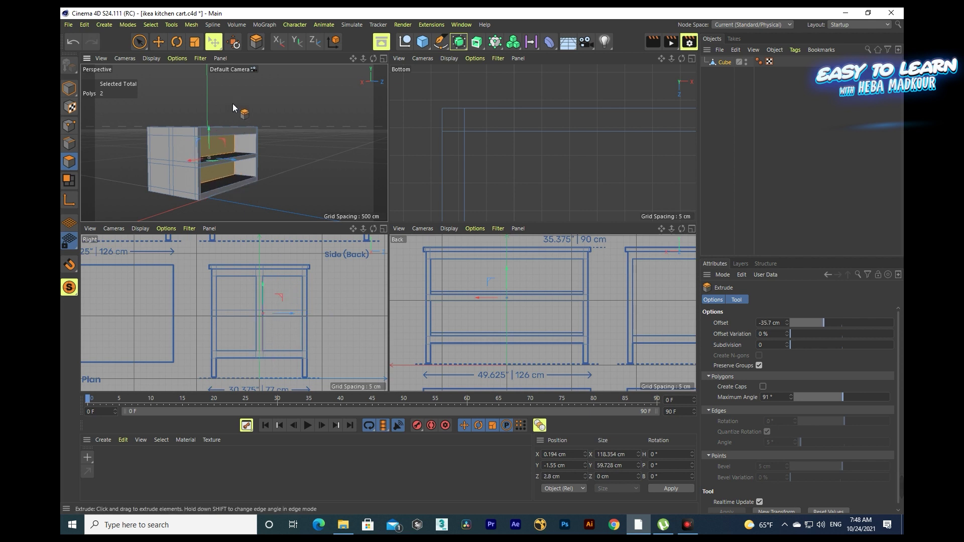
{"action": "left_click_drag", "start_coordinate": [374, 59], "coordinate": [234, 142]}
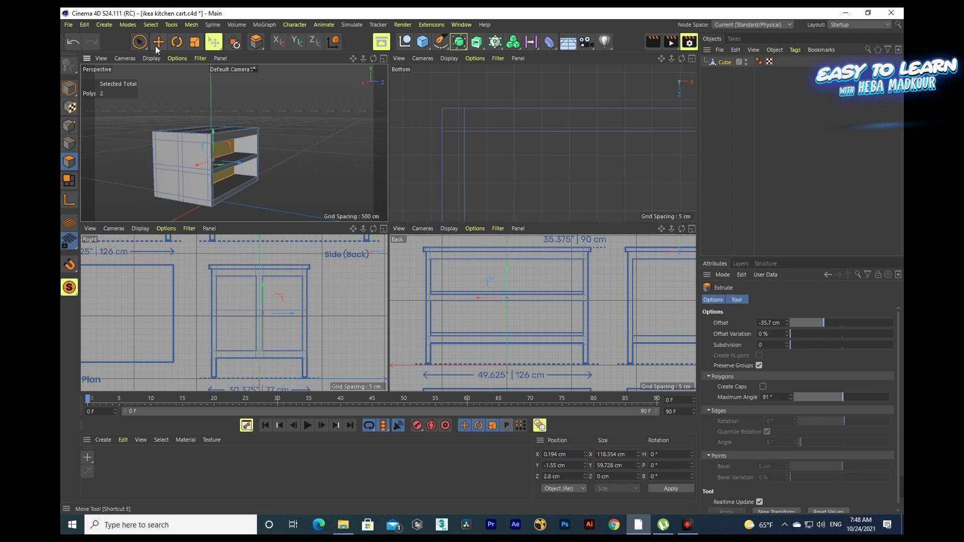
{"action": "left_click", "coordinate": [139, 42]}
- Undo the last step and select the door panel faces in the side view
{"action": "key", "text": "ctrl+z"}
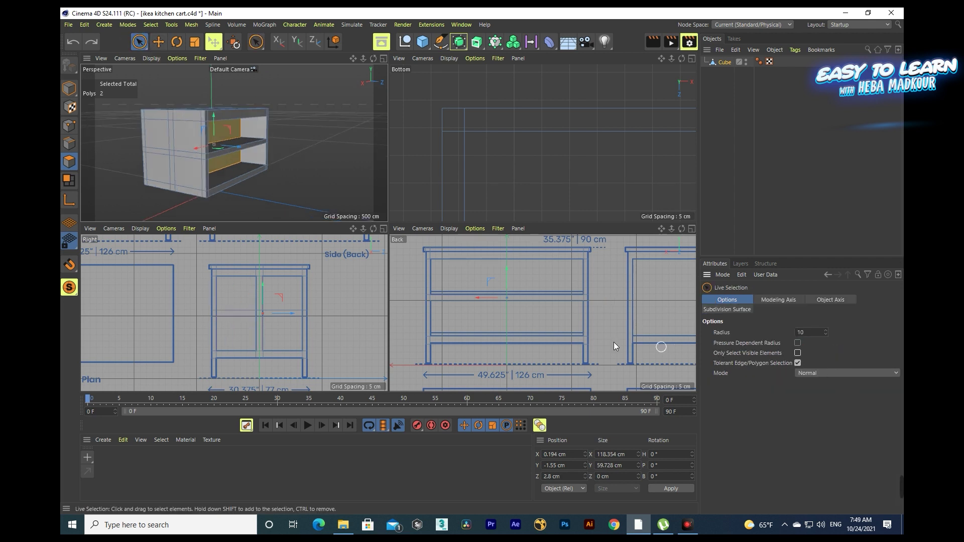
{"action": "left_click", "coordinate": [289, 296]}
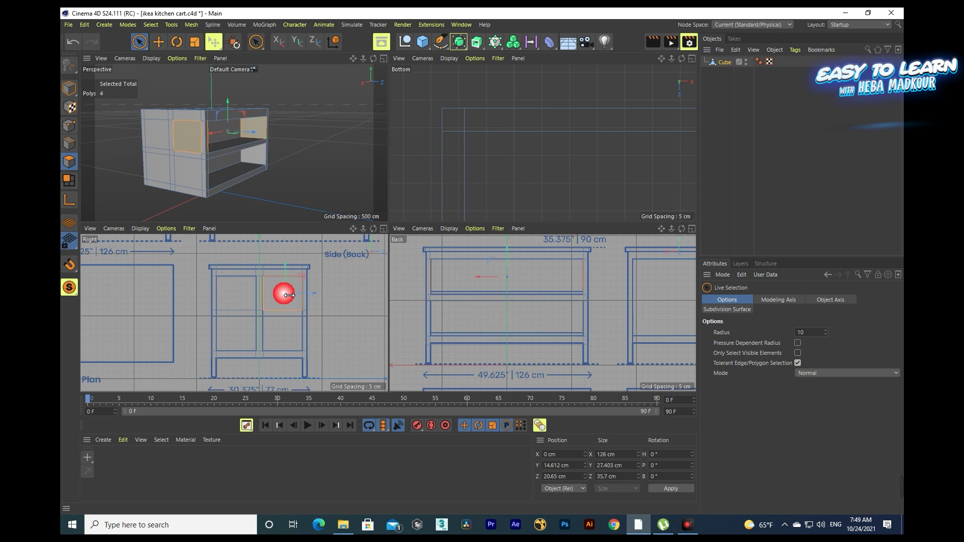
{"action": "left_click", "coordinate": [245, 300], "text": "shift"}
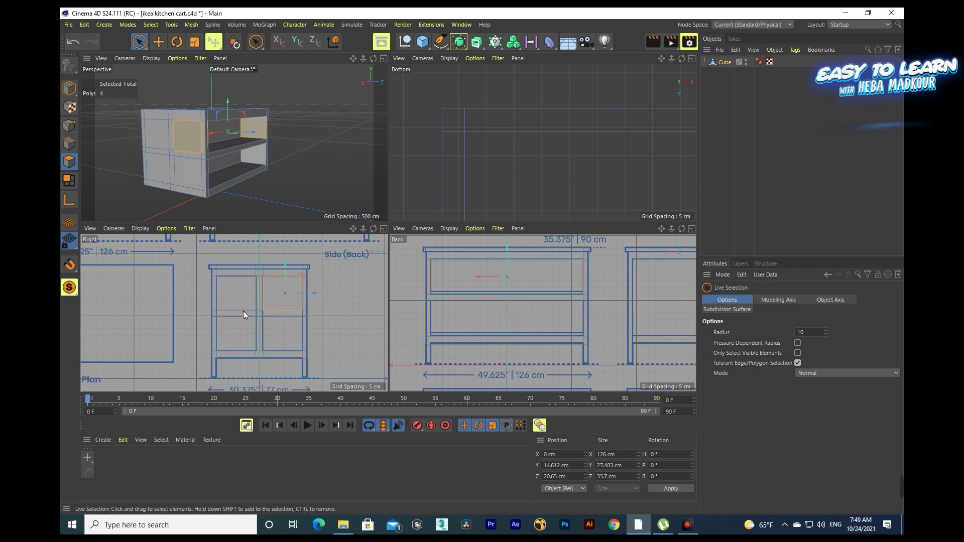
{"action": "left_click", "coordinate": [282, 319], "text": "shift"}
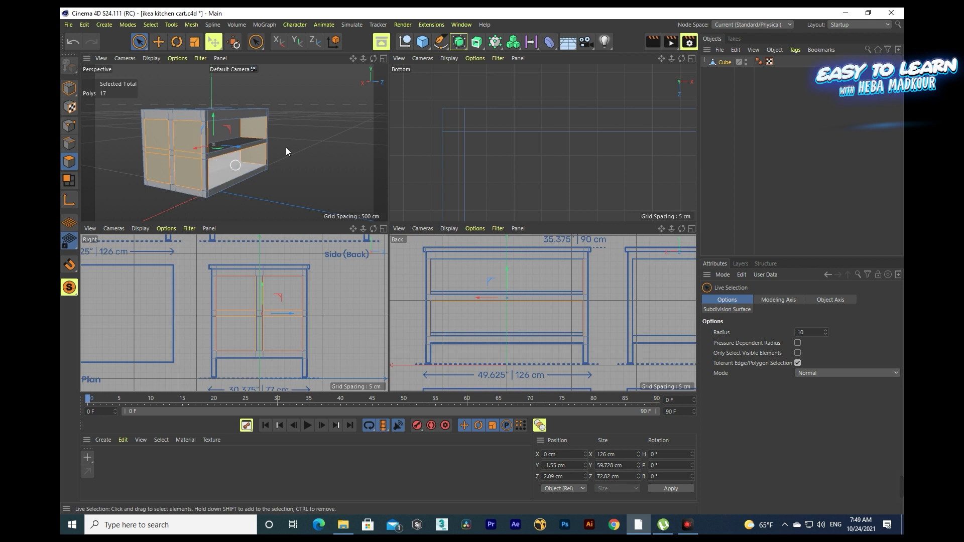
{"action": "left_click_drag", "start_coordinate": [374, 58], "coordinate": [352, 59]}
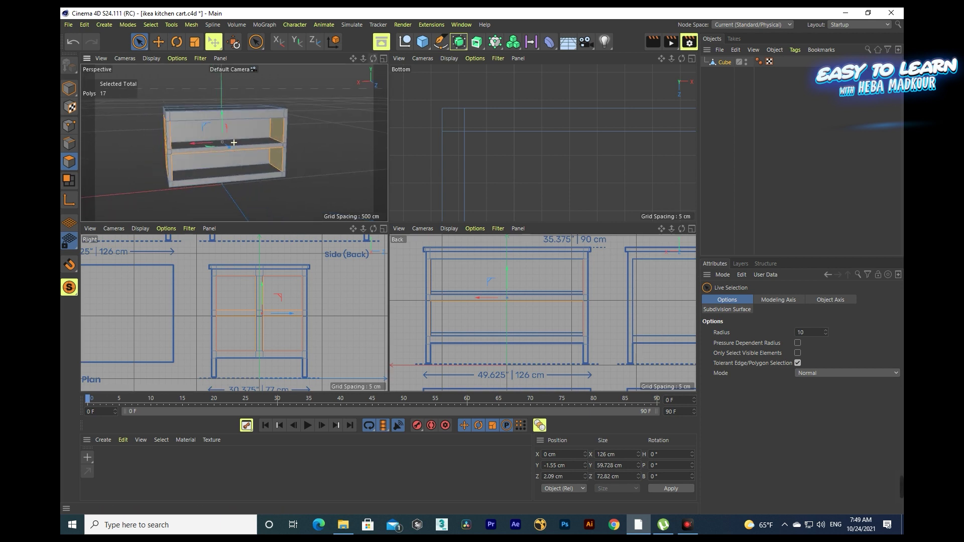
{"action": "left_click_drag", "start_coordinate": [234, 142], "coordinate": [220, 144], "text": "alt"}
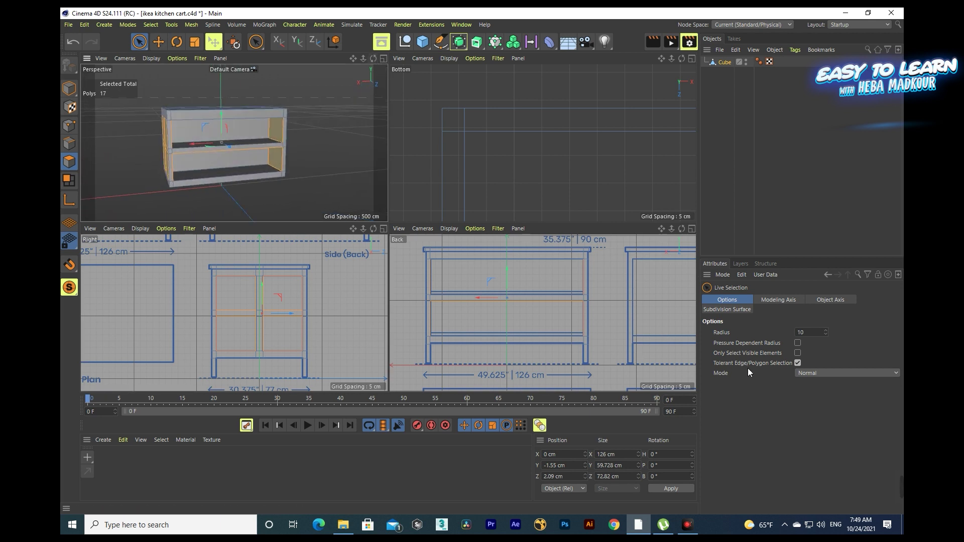
- Deselect the top compartment walls, middle shelf and left inner wall faces
{"action": "left_click", "coordinate": [276, 132], "text": "ctrl"}
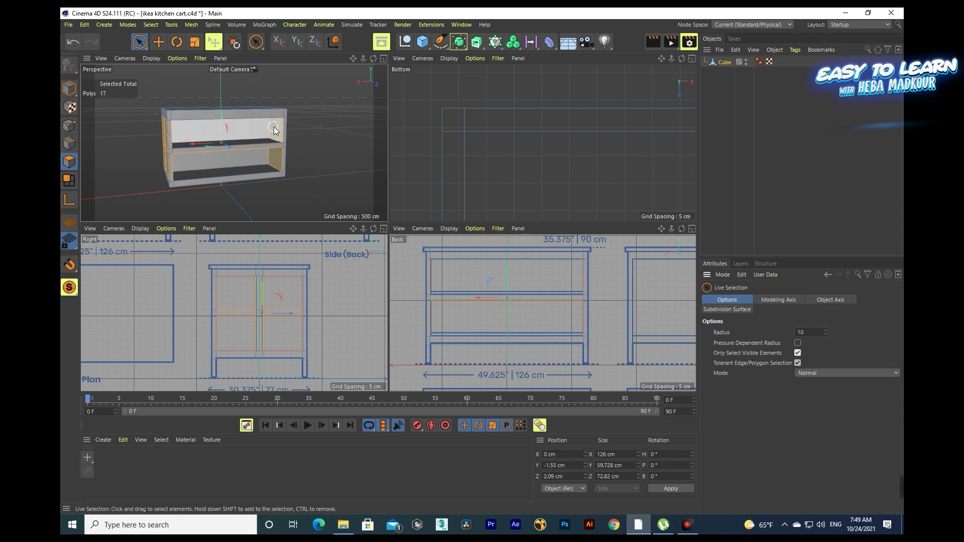
{"action": "left_click", "coordinate": [270, 162], "text": "ctrl"}
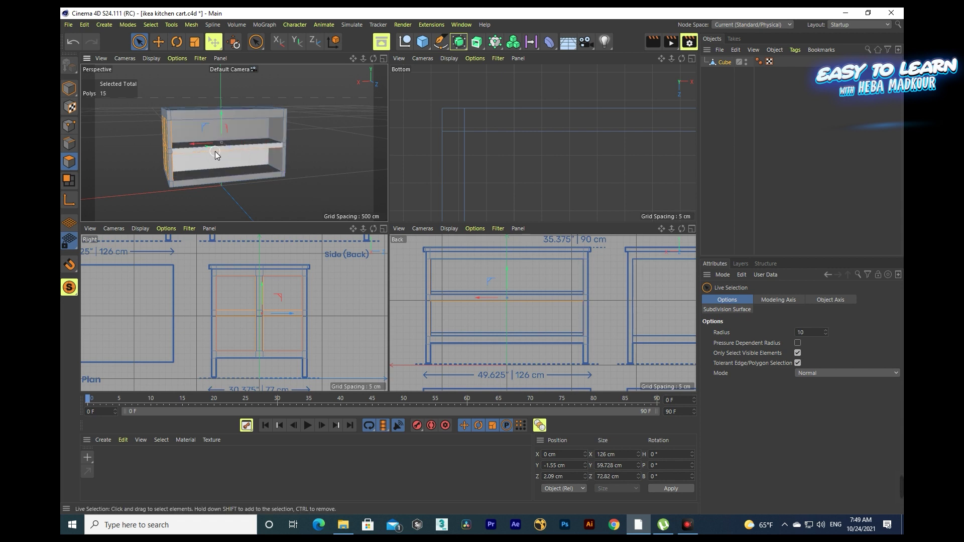
{"action": "left_click_drag", "start_coordinate": [216, 155], "coordinate": [233, 143], "text": "alt"}
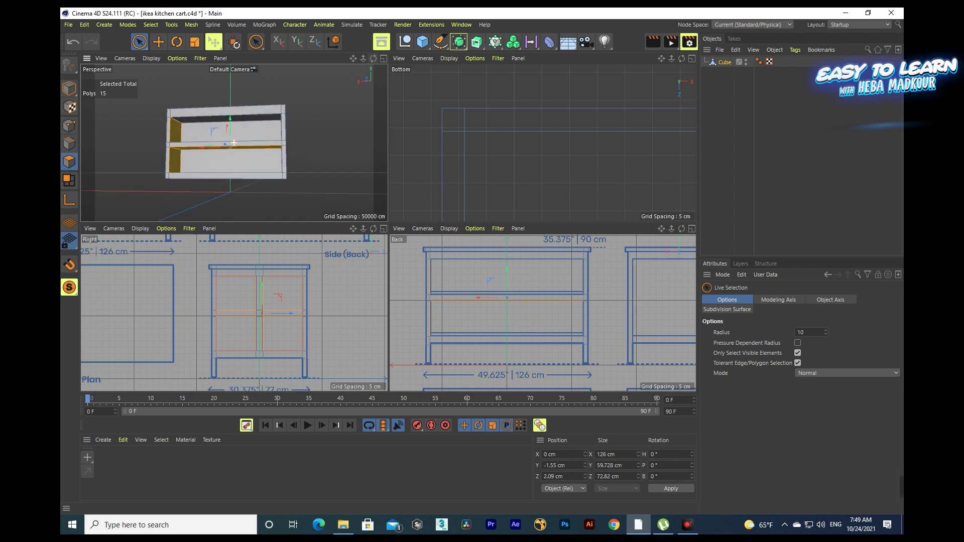
{"action": "left_click", "coordinate": [189, 144], "text": "ctrl"}
{"action": "left_click", "coordinate": [179, 151], "text": "ctrl"}
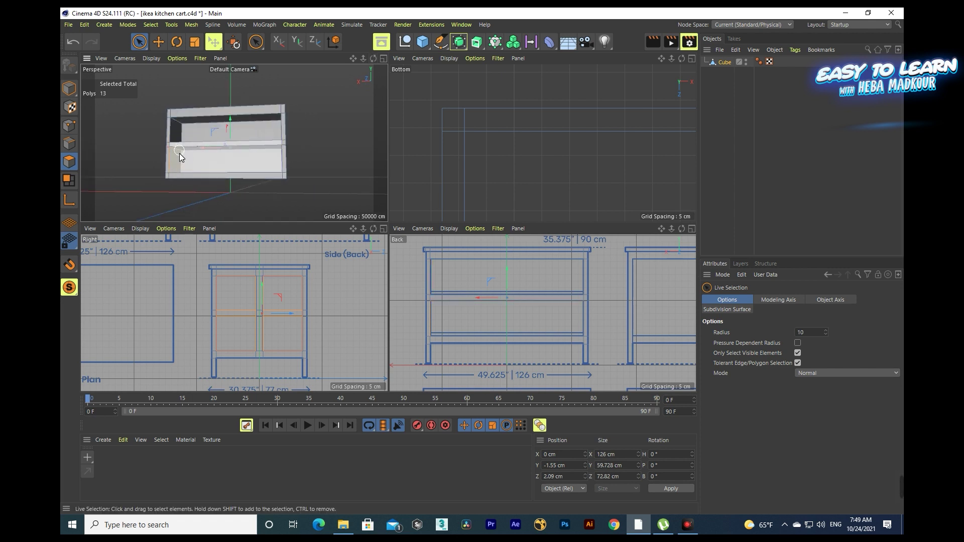
{"action": "left_click_drag", "start_coordinate": [374, 58], "coordinate": [302, 60]}
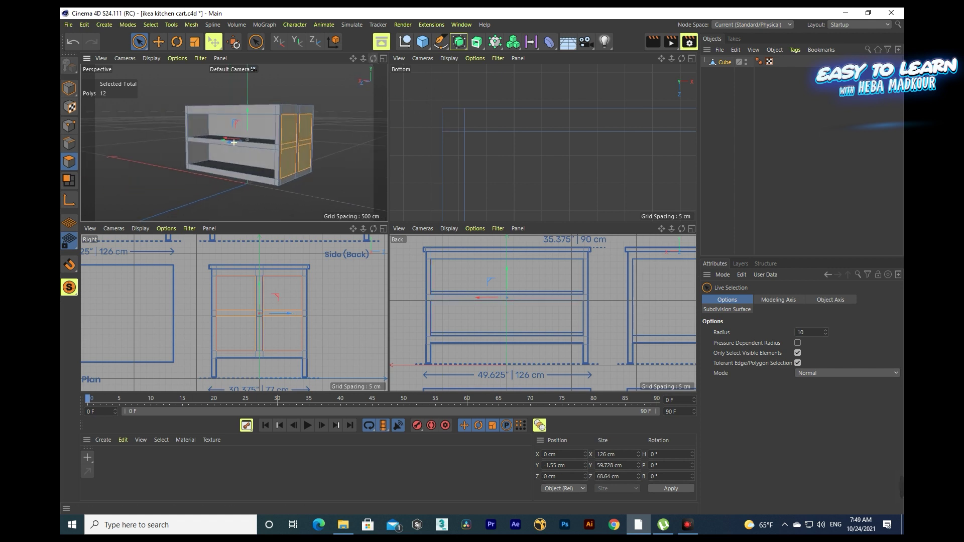
{"action": "left_click_drag", "start_coordinate": [373, 58], "coordinate": [374, 58]}
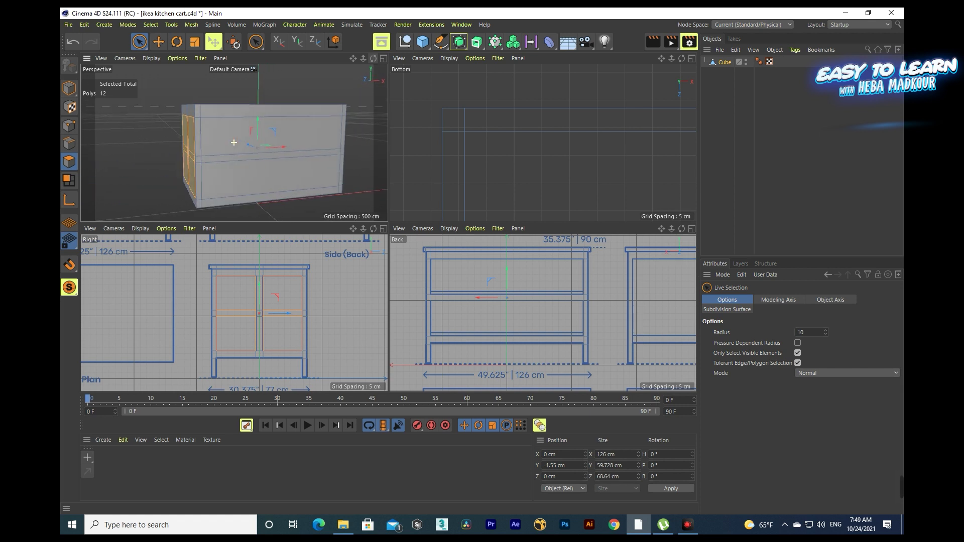
{"action": "left_click_drag", "start_coordinate": [234, 143], "coordinate": [107, 202]}
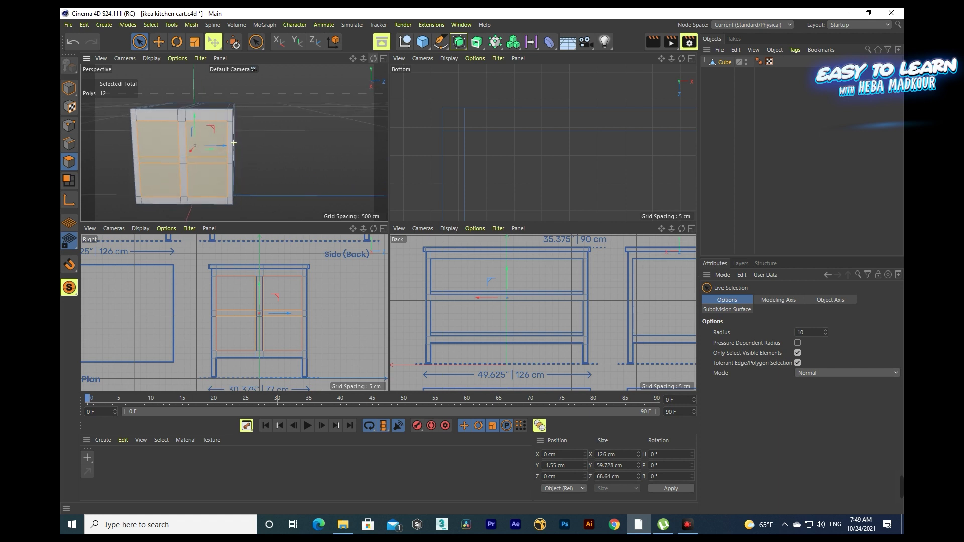
- Extrude the selected door panel faces about -3.8 cm inward to form inset doors
{"action": "right_click", "coordinate": [207, 189]}
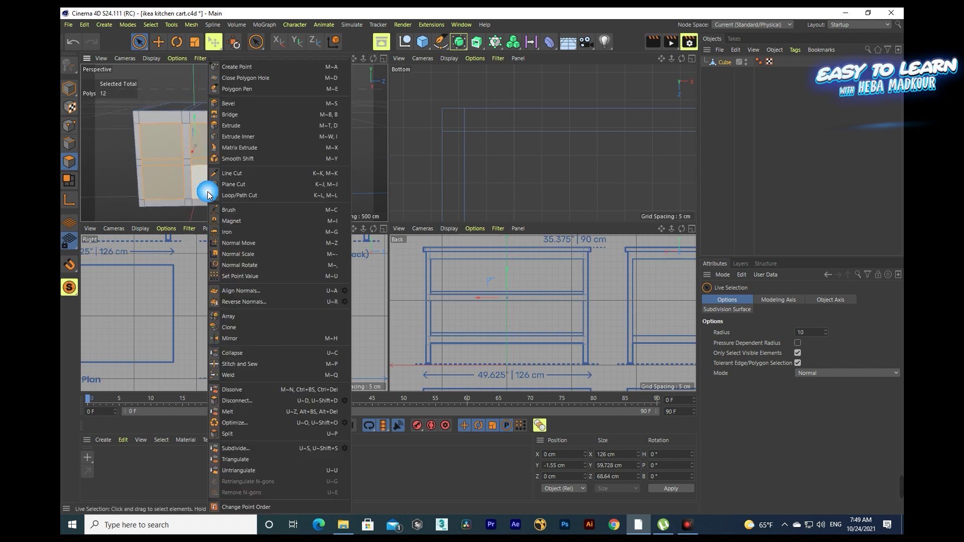
{"action": "left_click", "coordinate": [227, 125]}
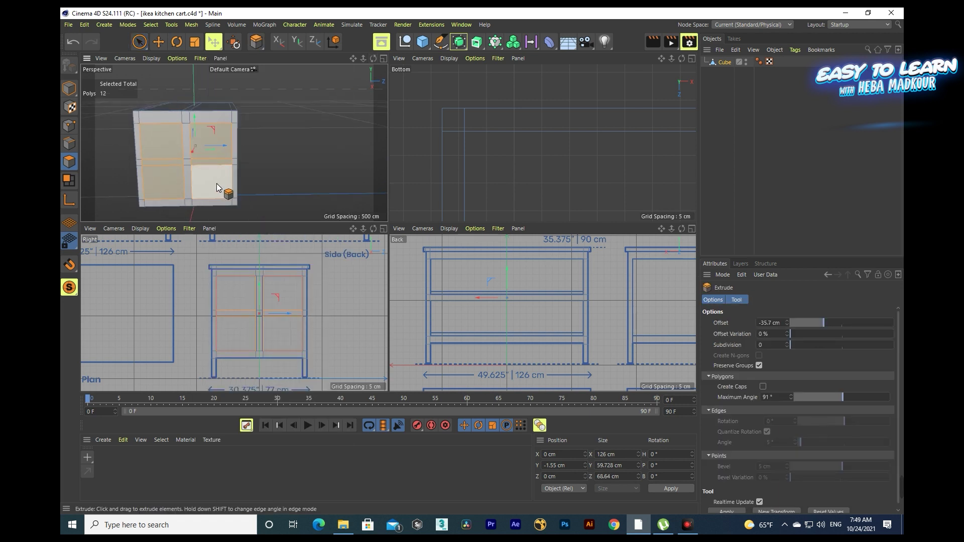
{"action": "left_click_drag", "start_coordinate": [373, 58], "coordinate": [305, 125]}
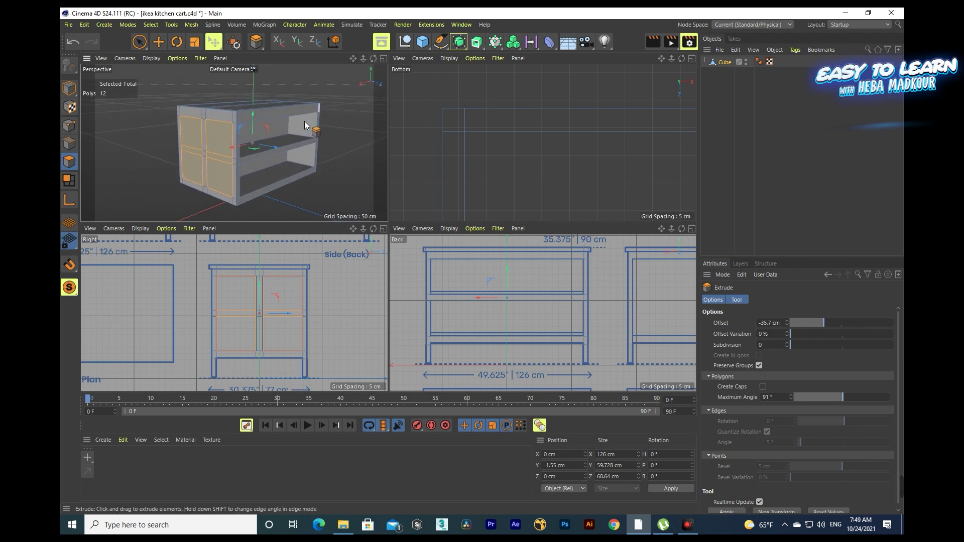
{"action": "left_click_drag", "start_coordinate": [221, 151], "coordinate": [261, 151]}
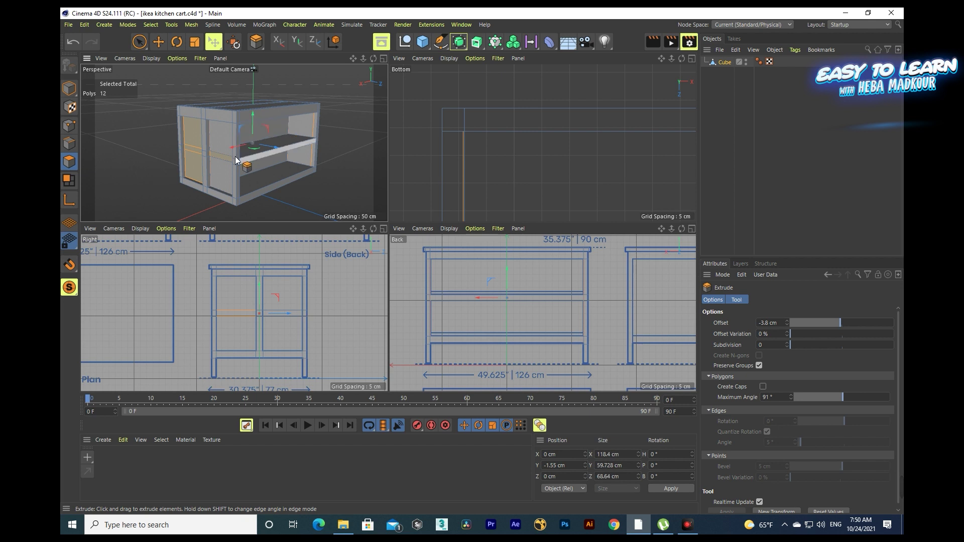
{"action": "scroll", "coordinate": [235, 151], "scroll_direction": "up", "scroll_amount": 2}
{"action": "scroll", "coordinate": [235, 151], "scroll_direction": "up", "scroll_amount": 2}
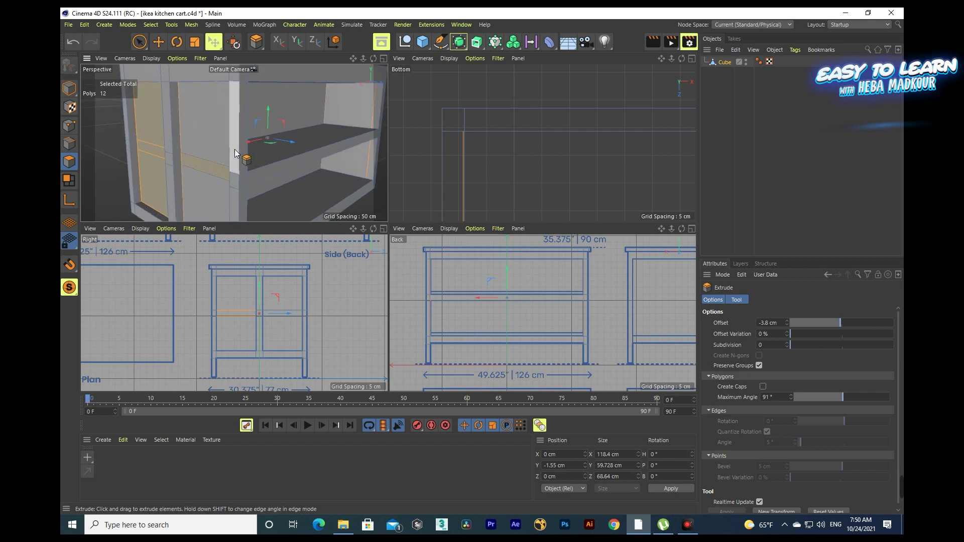
{"action": "left_click", "coordinate": [384, 58]}
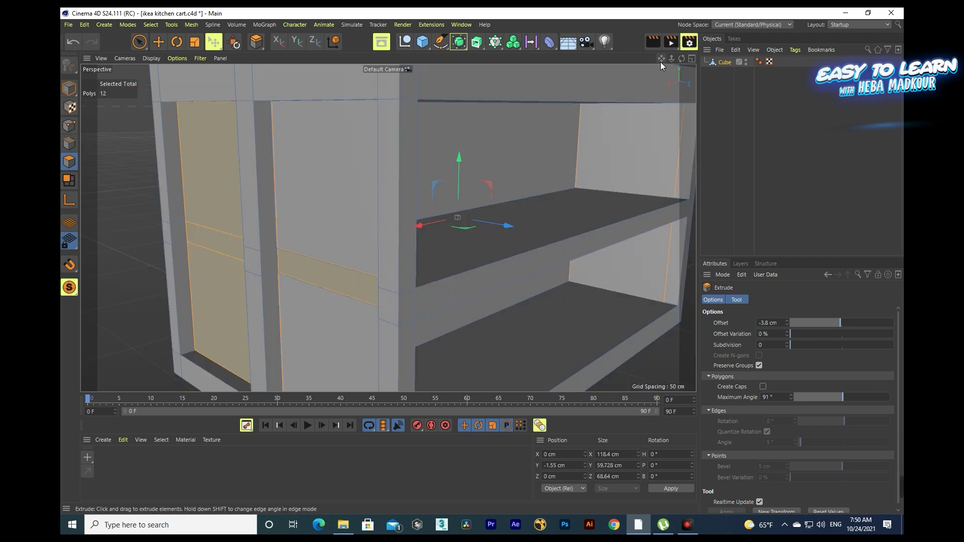
- Adjust the door panel inset depth to an Offset of -3.4 cm
{"action": "left_click_drag", "start_coordinate": [660, 59], "coordinate": [388, 226]}
{"action": "middle_click", "coordinate": [234, 142]}
{"action": "left_click_drag", "start_coordinate": [234, 142], "coordinate": [234, 143], "text": "alt"}
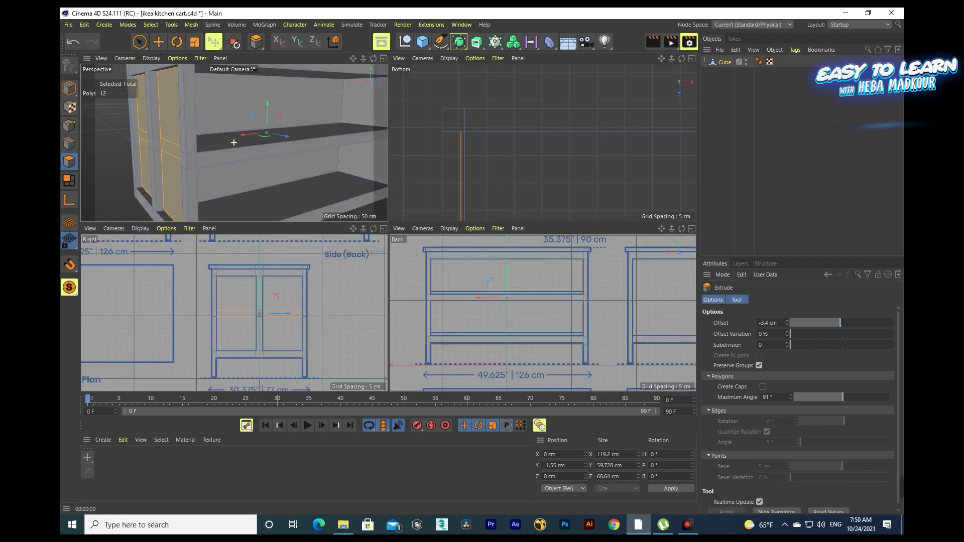
{"action": "left_click", "coordinate": [384, 58]}
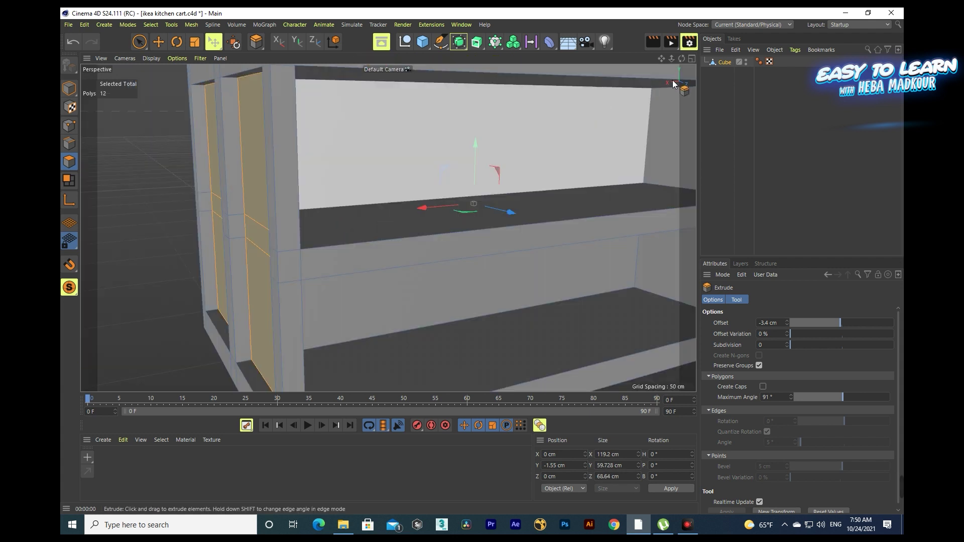
{"action": "left_click_drag", "start_coordinate": [680, 58], "coordinate": [388, 227]}
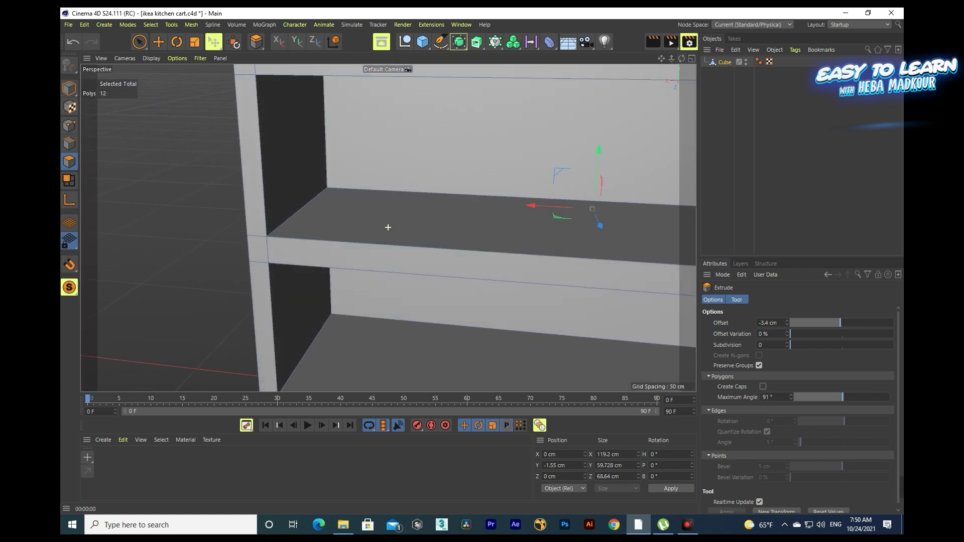
- Render preview images of the cart from several angles
{"action": "left_click", "coordinate": [653, 42]}
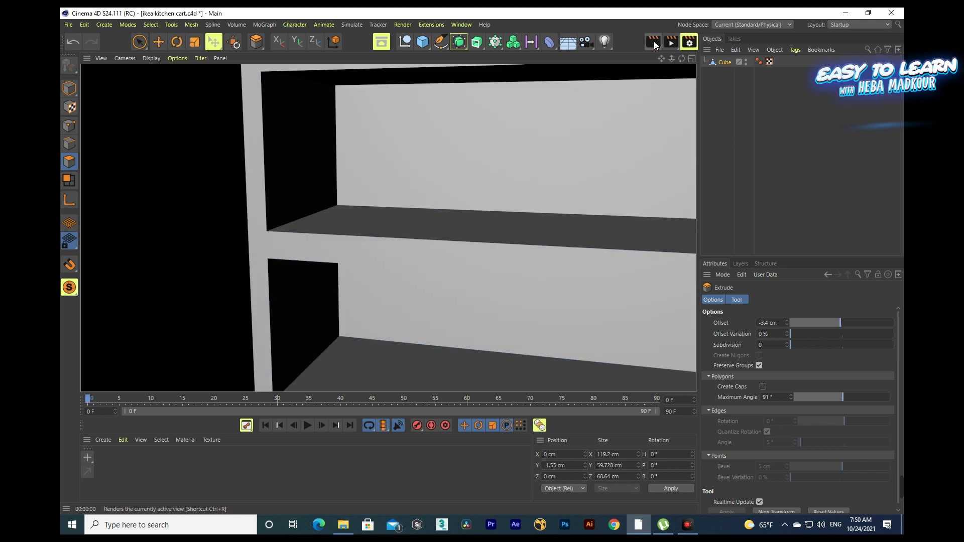
{"action": "left_click_drag", "start_coordinate": [676, 61], "coordinate": [388, 227]}
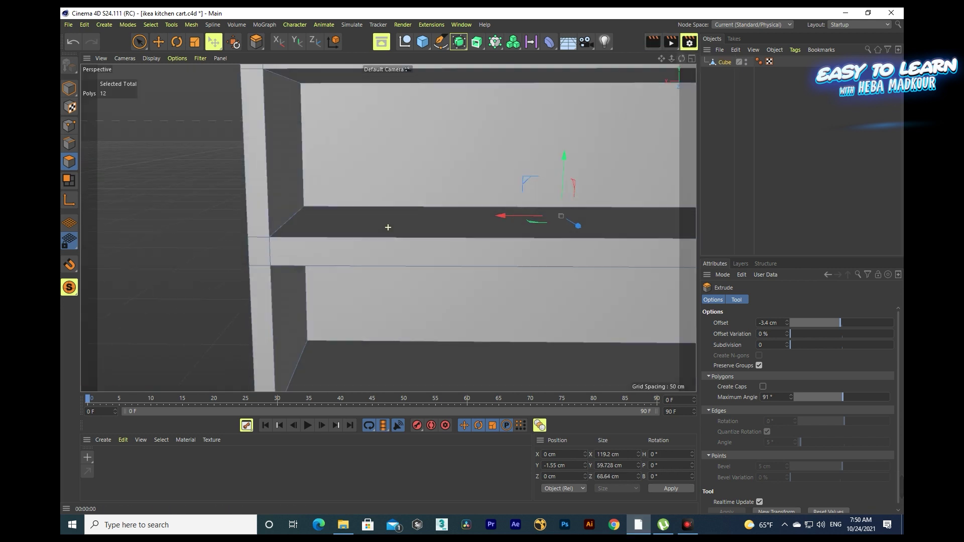
{"action": "left_click", "coordinate": [652, 41]}
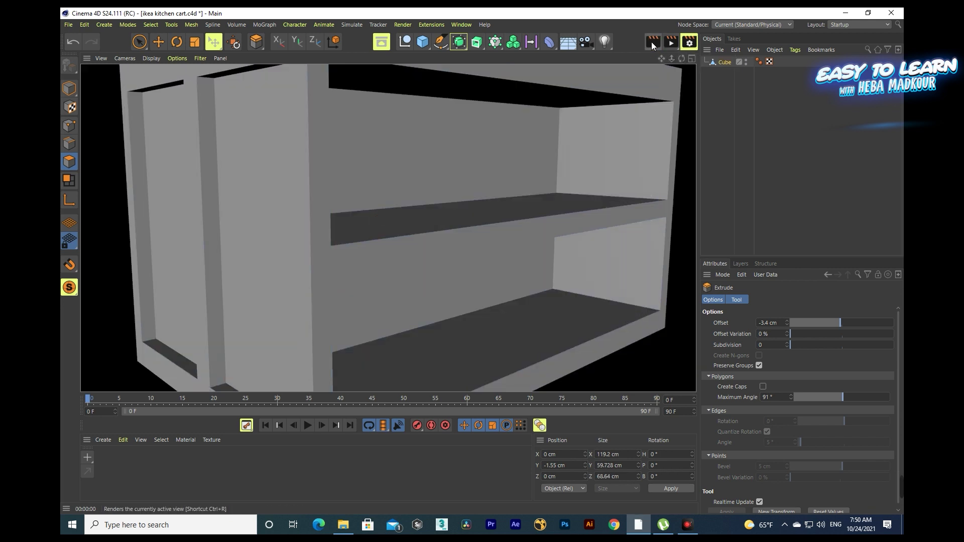
{"action": "left_click_drag", "start_coordinate": [679, 59], "coordinate": [388, 228]}
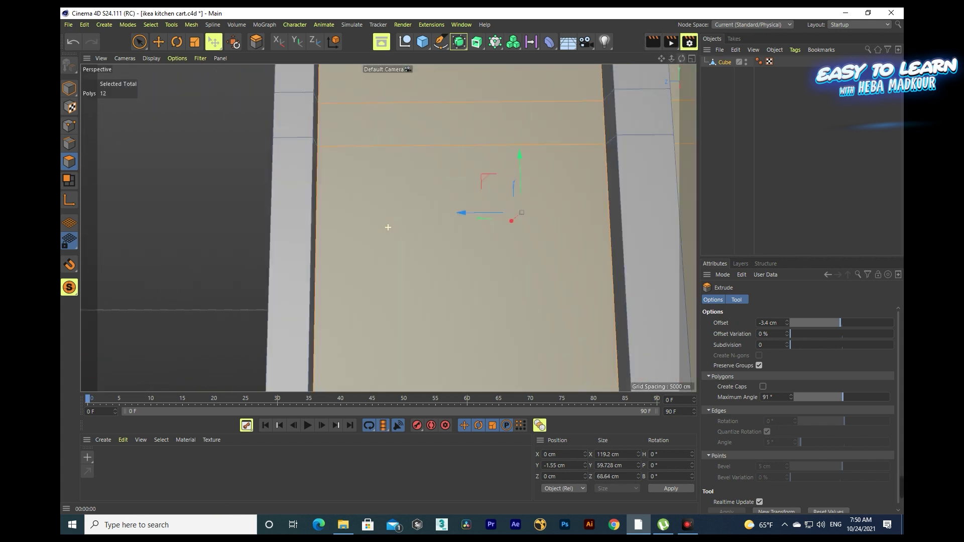
{"action": "left_click_drag", "start_coordinate": [681, 59], "coordinate": [388, 228]}
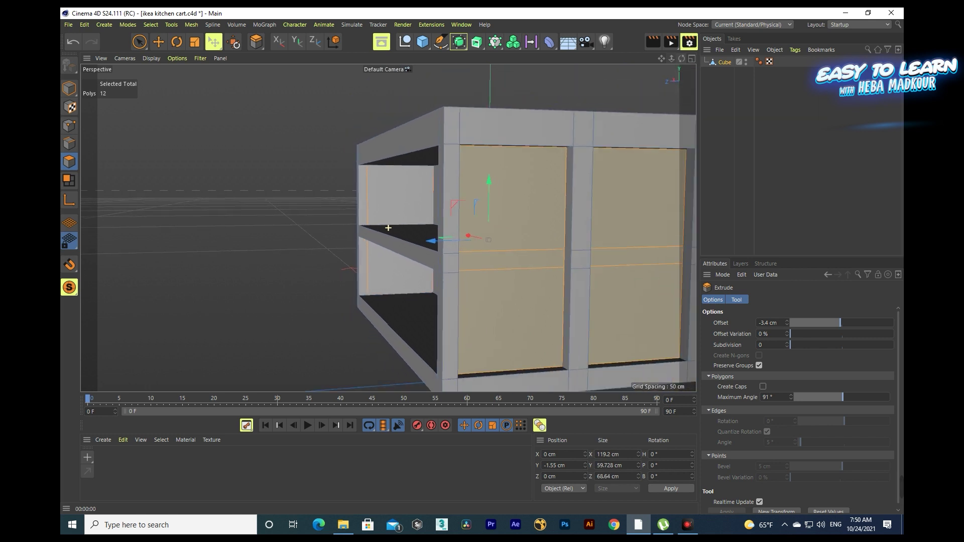
{"action": "left_click_drag", "start_coordinate": [671, 59], "coordinate": [387, 228]}
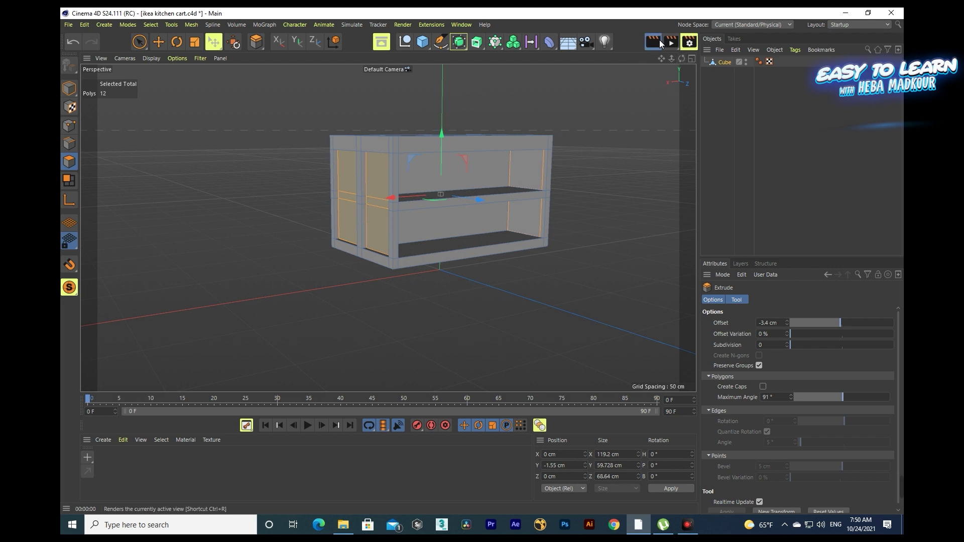
{"action": "left_click", "coordinate": [659, 41]}
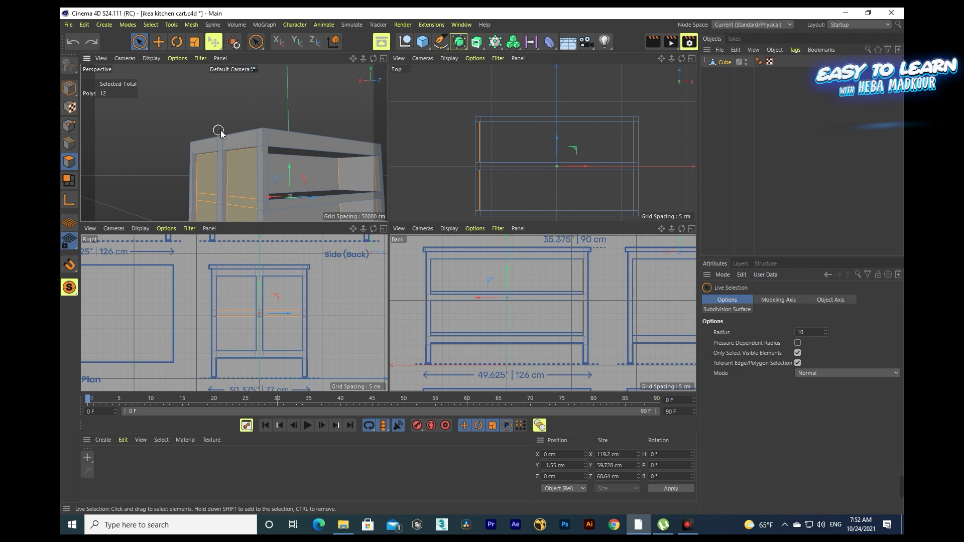
{"action": "scroll", "coordinate": [220, 131], "scroll_direction": "up", "scroll_amount": 1}
- Loop-cut the cart's top edge band at a 59.397% offset
{"action": "scroll", "coordinate": [251, 137], "scroll_direction": "up", "scroll_amount": 2}
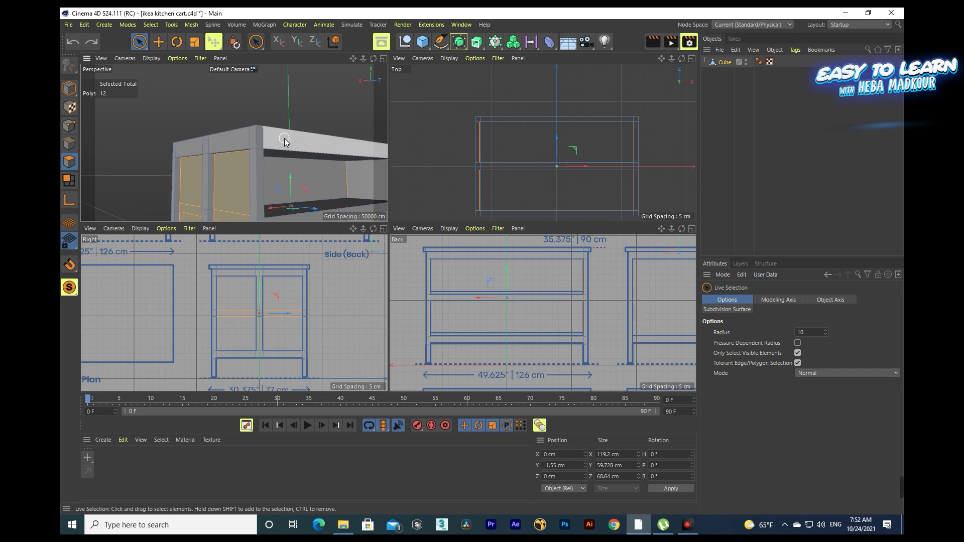
{"action": "scroll", "coordinate": [285, 142], "scroll_direction": "up", "scroll_amount": 2}
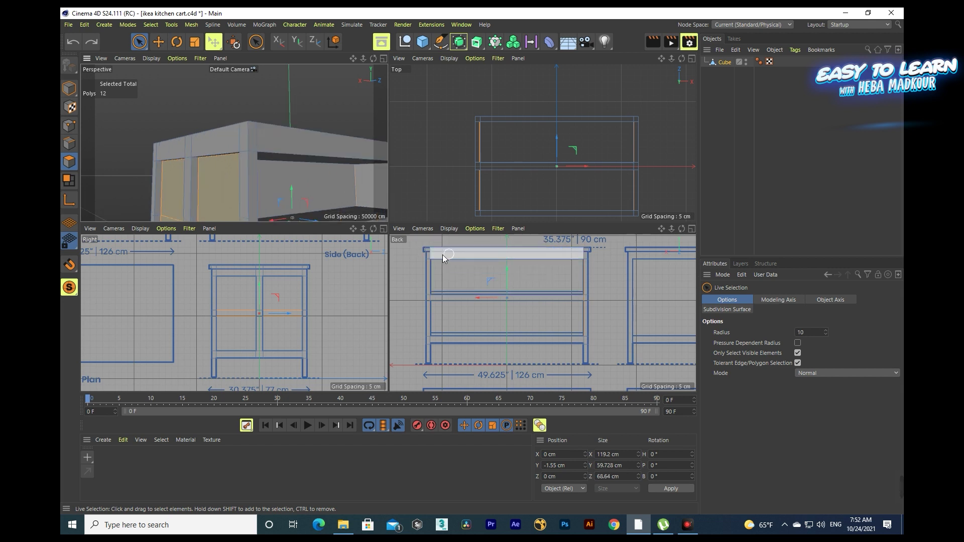
{"action": "left_click", "coordinate": [256, 140]}
{"action": "right_click", "coordinate": [259, 128]}
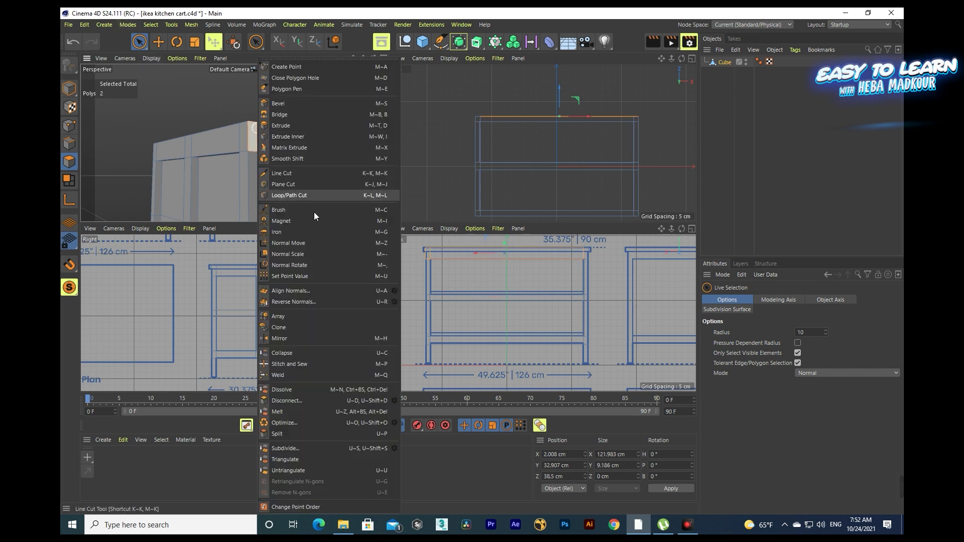
{"action": "left_click", "coordinate": [291, 193]}
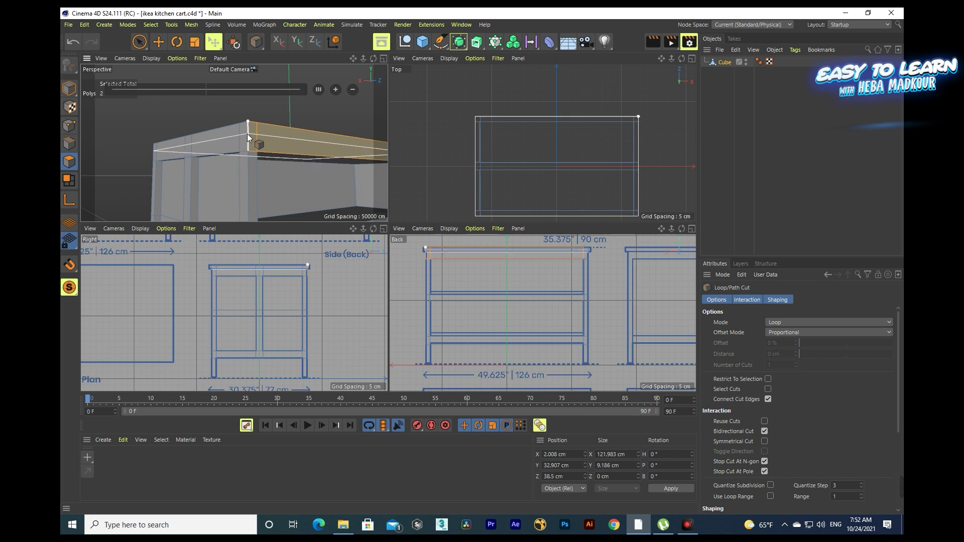
{"action": "left_click", "coordinate": [426, 252]}
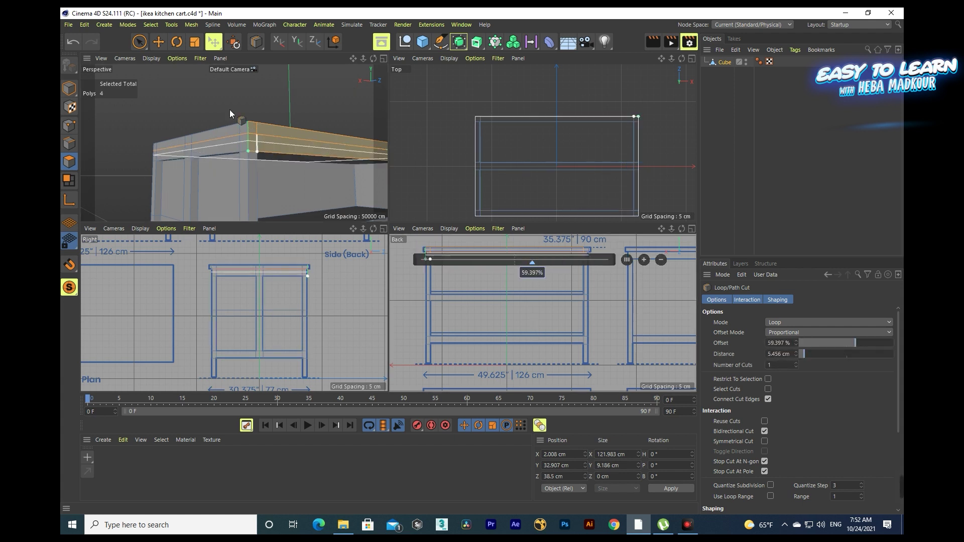
{"action": "left_click", "coordinate": [139, 41]}
- Loop-select the top rim polygons and extrude them outward 2.6 cm for a countertop overhang
{"action": "left_click", "coordinate": [151, 24]}
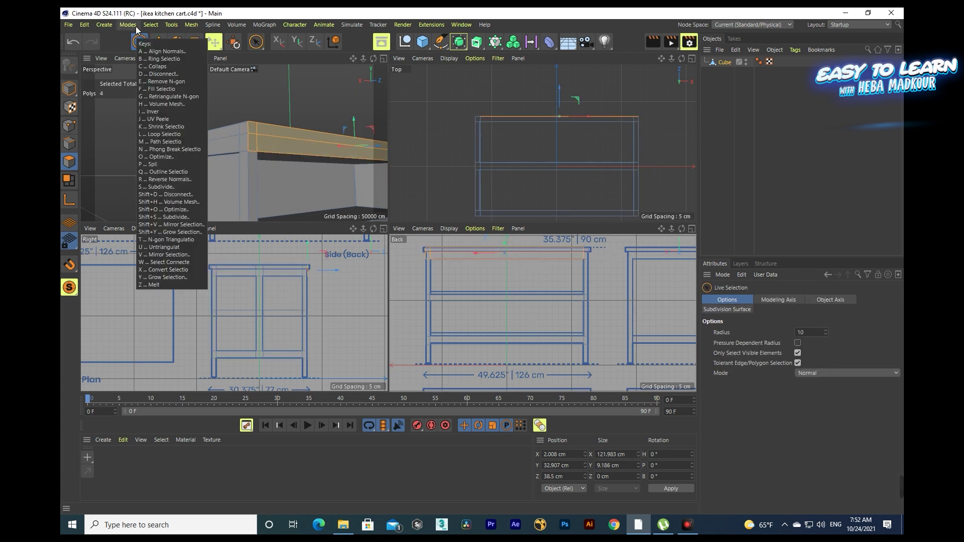
{"action": "left_click", "coordinate": [168, 103]}
{"action": "left_click", "coordinate": [269, 128]}
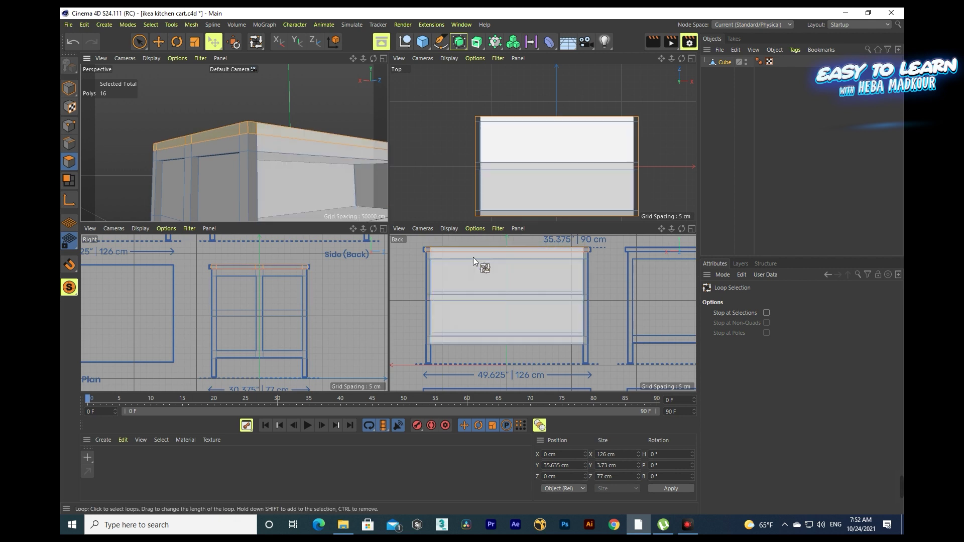
{"action": "right_click", "coordinate": [295, 160]}
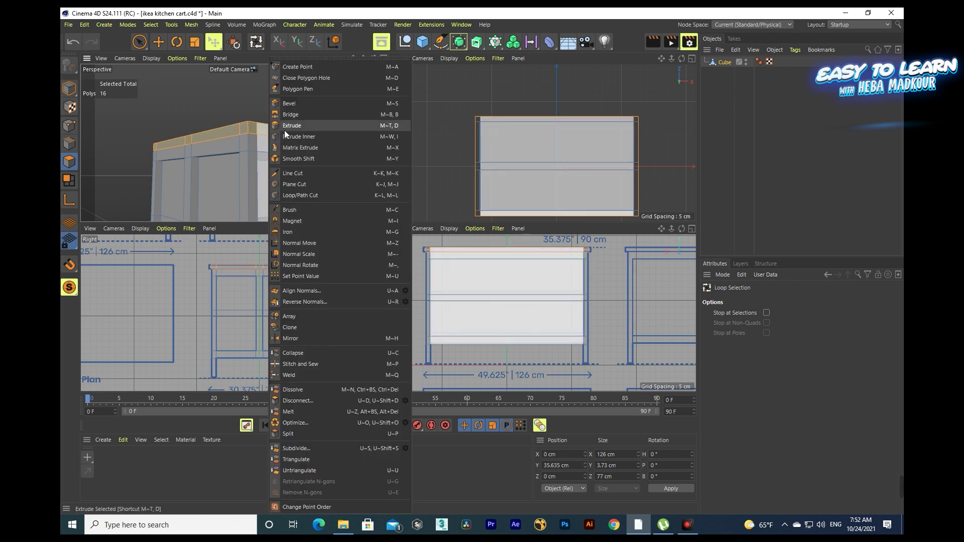
{"action": "left_click", "coordinate": [296, 123]}
{"action": "left_click_drag", "start_coordinate": [278, 159], "coordinate": [305, 160]}
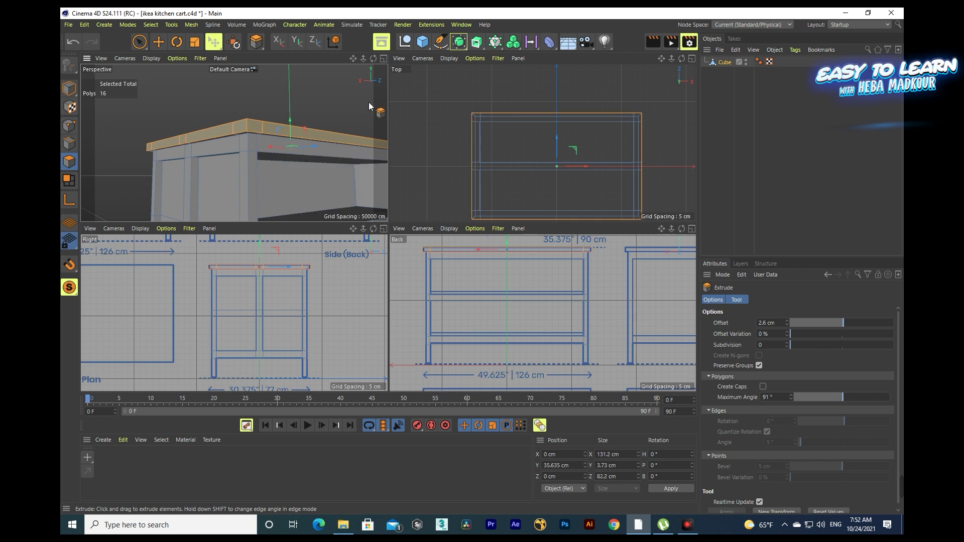
{"action": "left_click_drag", "start_coordinate": [379, 59], "coordinate": [233, 143]}
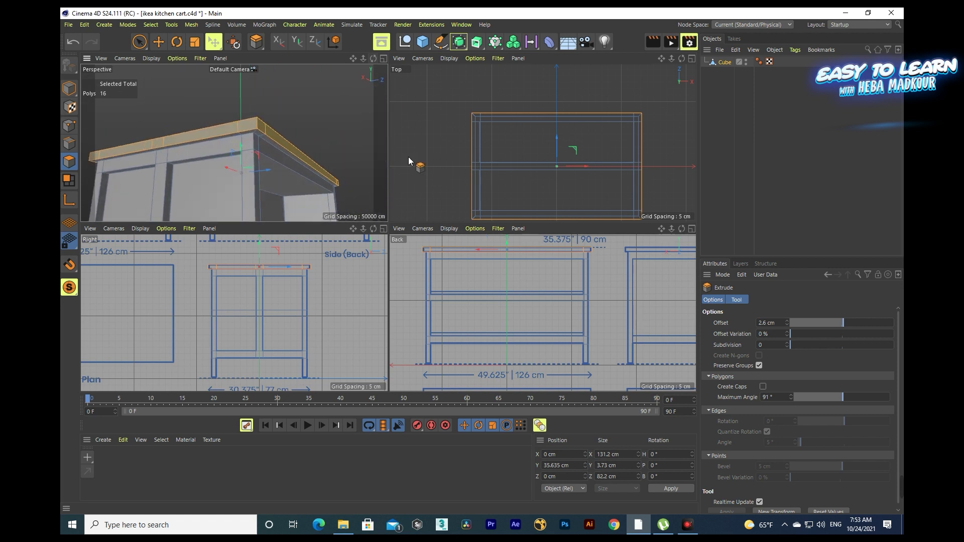
{"action": "left_click_drag", "start_coordinate": [363, 59], "coordinate": [233, 142]}
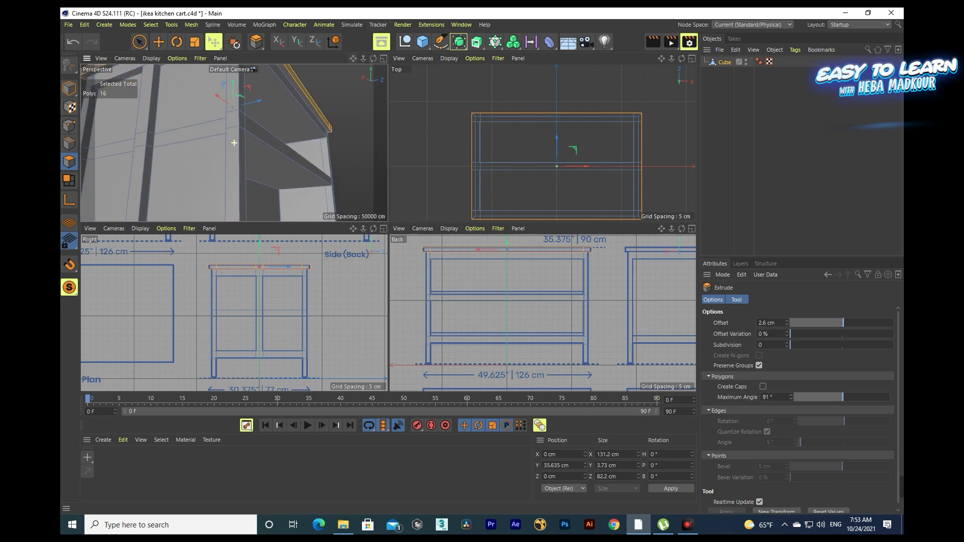
{"action": "left_click_drag", "start_coordinate": [363, 58], "coordinate": [316, 191]}
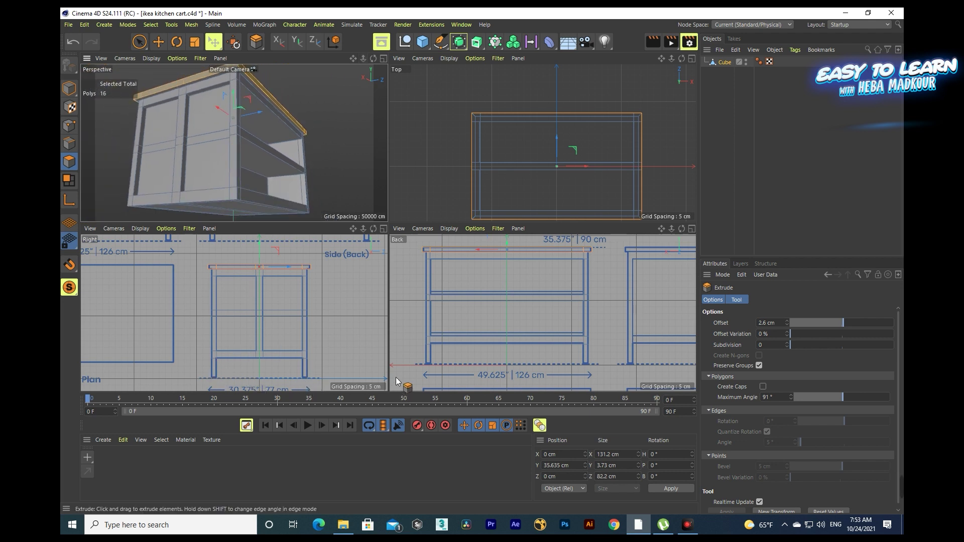
- Switch the top viewport to a bottom camera and zoom in on the cart's underside
{"action": "left_click", "coordinate": [422, 59]}
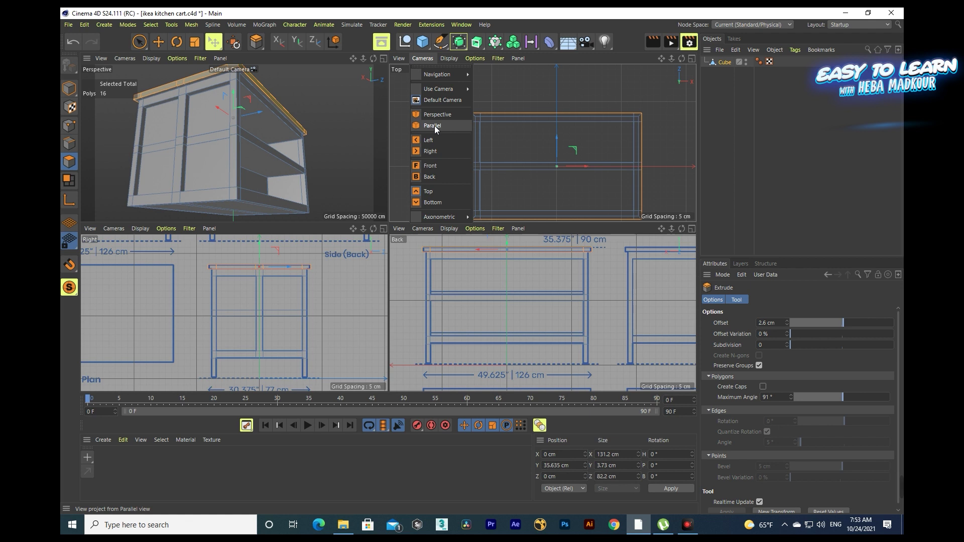
{"action": "left_click", "coordinate": [435, 206]}
{"action": "scroll", "coordinate": [565, 144], "scroll_direction": "up", "scroll_amount": 2}
{"action": "scroll", "coordinate": [553, 136], "scroll_direction": "up", "scroll_amount": 3}
{"action": "scroll", "coordinate": [551, 133], "scroll_direction": "up", "scroll_amount": 3}
{"action": "scroll", "coordinate": [575, 121], "scroll_direction": "up", "scroll_amount": 2}
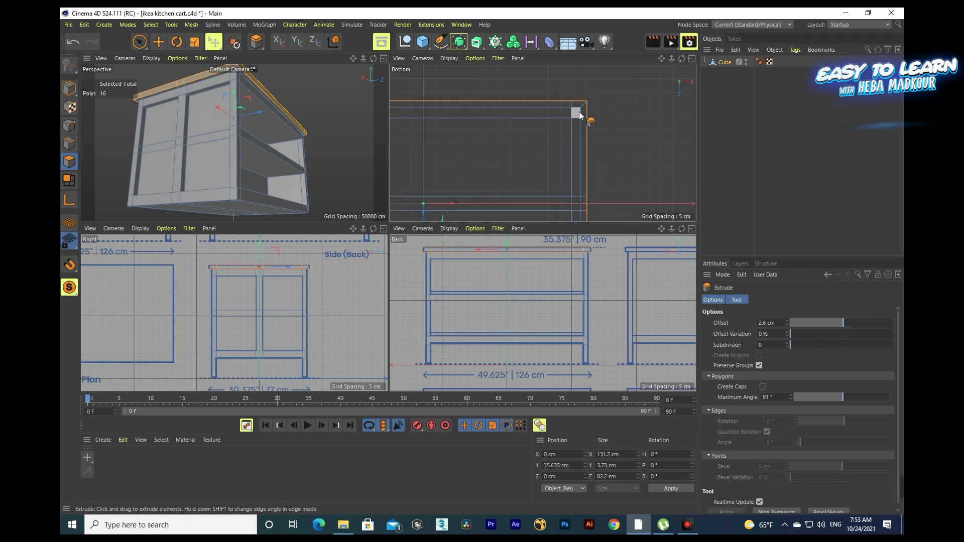
- Live-select the small polygons at the cart's bottom corners in the bottom view
{"action": "left_click", "coordinate": [143, 44]}
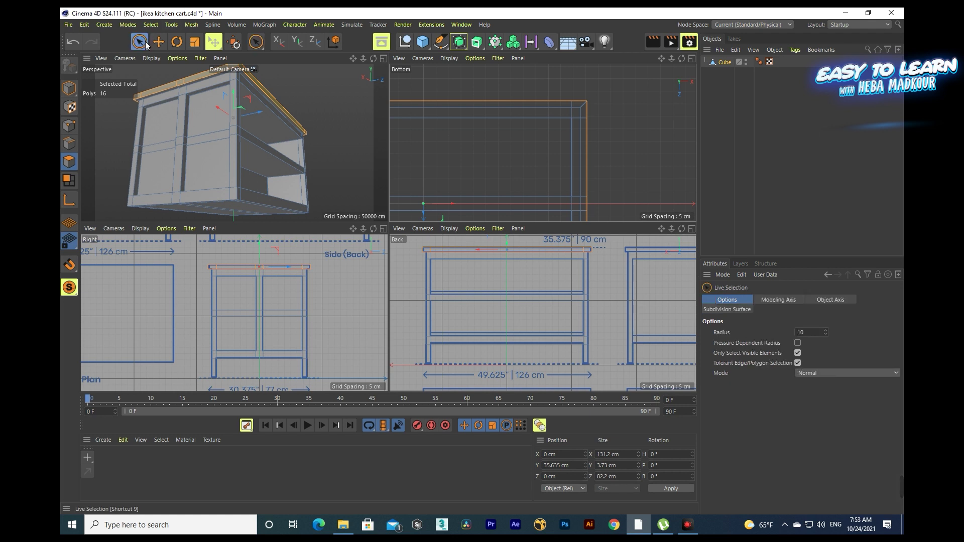
{"action": "left_click", "coordinate": [582, 112]}
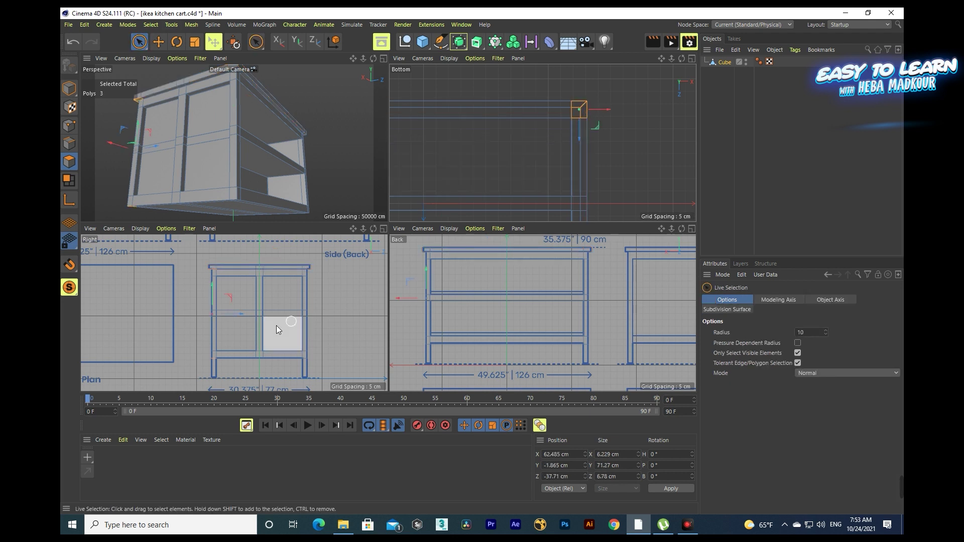
{"action": "scroll", "coordinate": [215, 371], "scroll_direction": "up", "scroll_amount": 4}
{"action": "scroll", "coordinate": [211, 361], "scroll_direction": "up", "scroll_amount": 3}
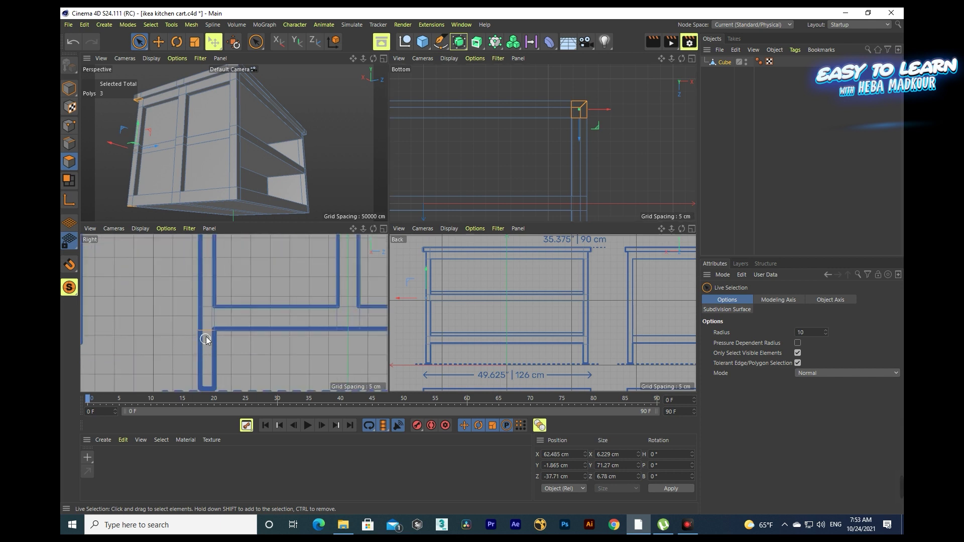
{"action": "scroll", "coordinate": [543, 142], "scroll_direction": "down", "scroll_amount": 2}
{"action": "scroll", "coordinate": [668, 62], "scroll_direction": "down", "scroll_amount": 2}
{"action": "scroll", "coordinate": [631, 88], "scroll_direction": "down", "scroll_amount": 1}
{"action": "scroll", "coordinate": [457, 114], "scroll_direction": "up", "scroll_amount": 3}
{"action": "scroll", "coordinate": [459, 113], "scroll_direction": "up", "scroll_amount": 2}
{"action": "left_click", "coordinate": [456, 114], "text": "shift"}
{"action": "scroll", "coordinate": [334, 280], "scroll_direction": "down", "scroll_amount": 3}
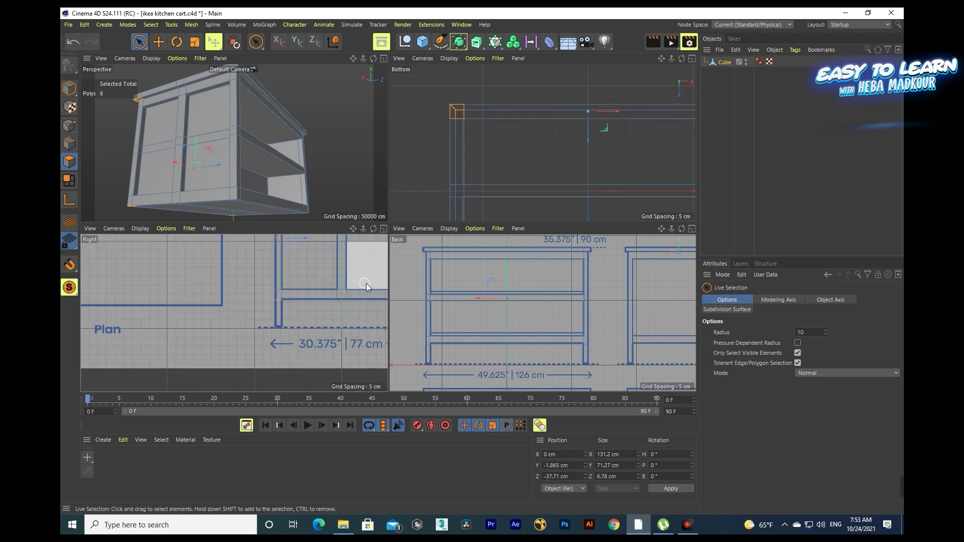
- Add a bottom-edge strip polygon and drop the front-left panel polygons from the selection
{"action": "left_click_drag", "start_coordinate": [353, 229], "coordinate": [360, 234]}
{"action": "middle_click_drag", "start_coordinate": [648, 65], "coordinate": [623, 111], "text": "alt"}
{"action": "left_click", "coordinate": [622, 79], "text": "shift"}
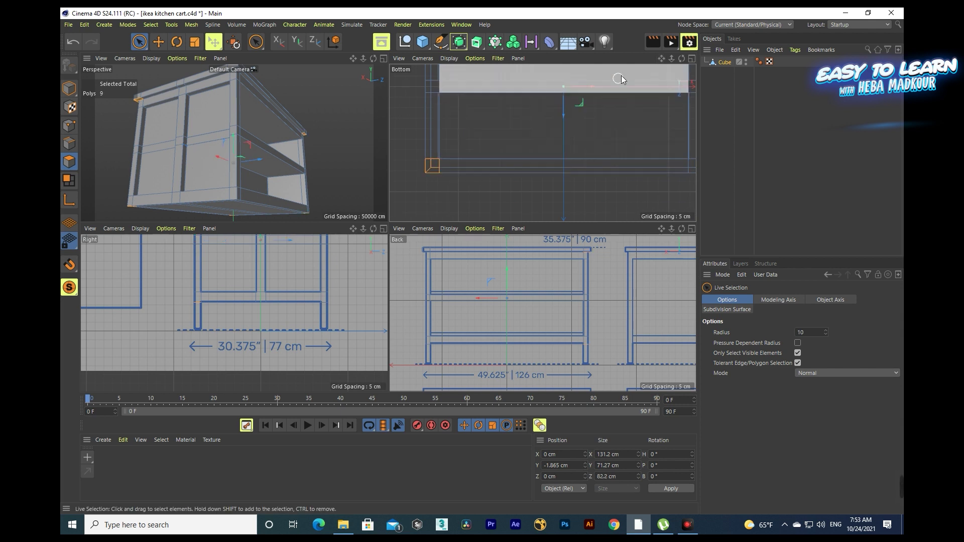
{"action": "left_click_drag", "start_coordinate": [661, 58], "coordinate": [586, 47]}
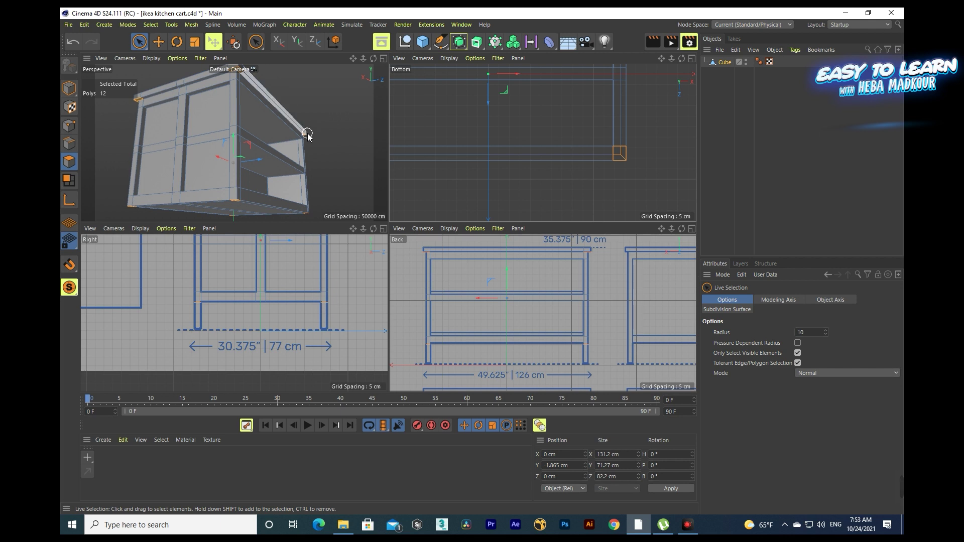
{"action": "left_click", "coordinate": [176, 112], "text": "ctrl"}
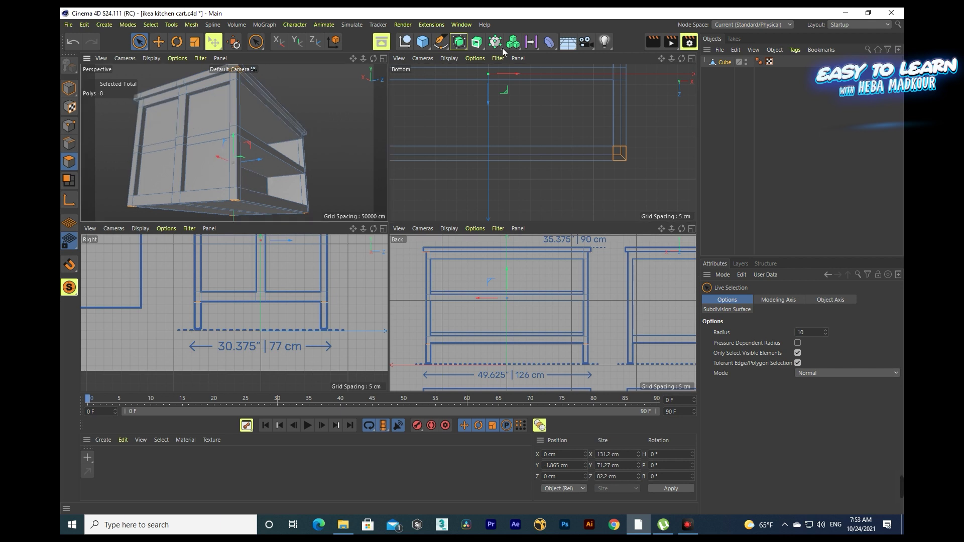
- Inspect the selection in the maximized perspective, undo back to four leg polygons, and restore four views
{"action": "left_click", "coordinate": [384, 59]}
{"action": "left_click_drag", "start_coordinate": [674, 57], "coordinate": [660, 66]}
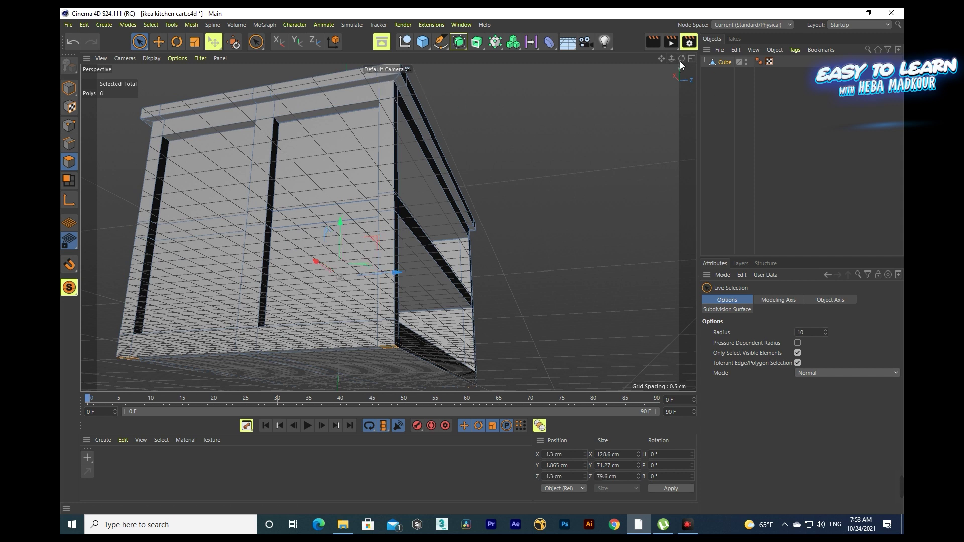
{"action": "left_click_drag", "start_coordinate": [681, 58], "coordinate": [602, 151]}
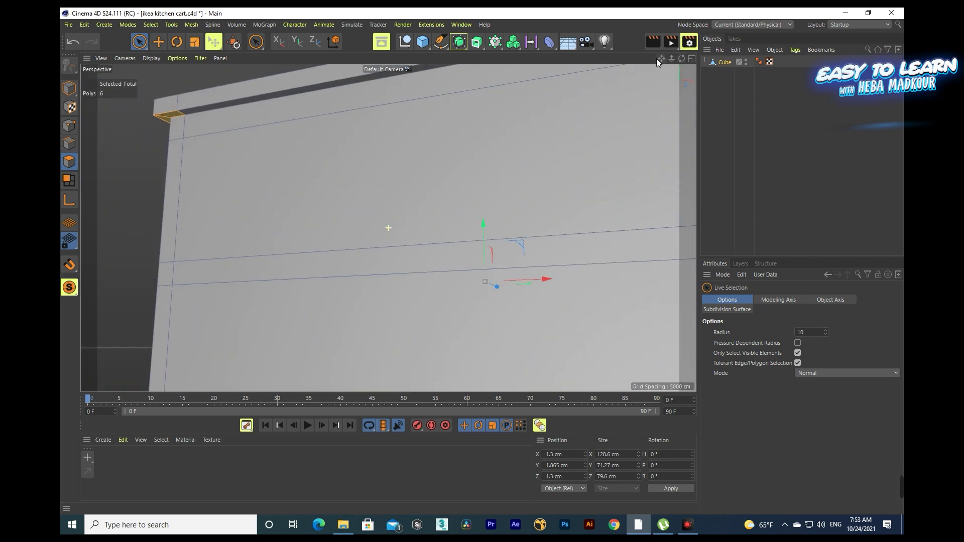
{"action": "left_click", "coordinate": [595, 88]}
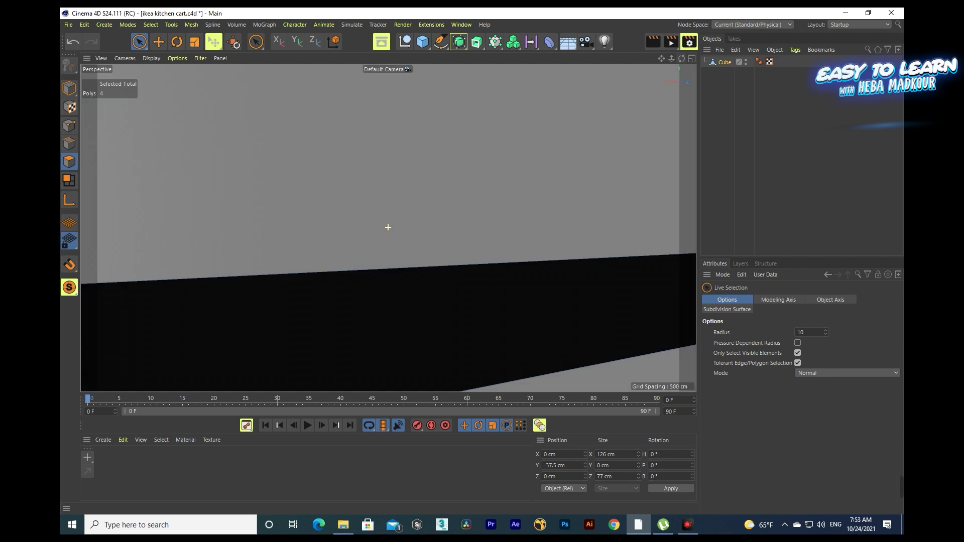
{"action": "left_click_drag", "start_coordinate": [671, 58], "coordinate": [671, 58]}
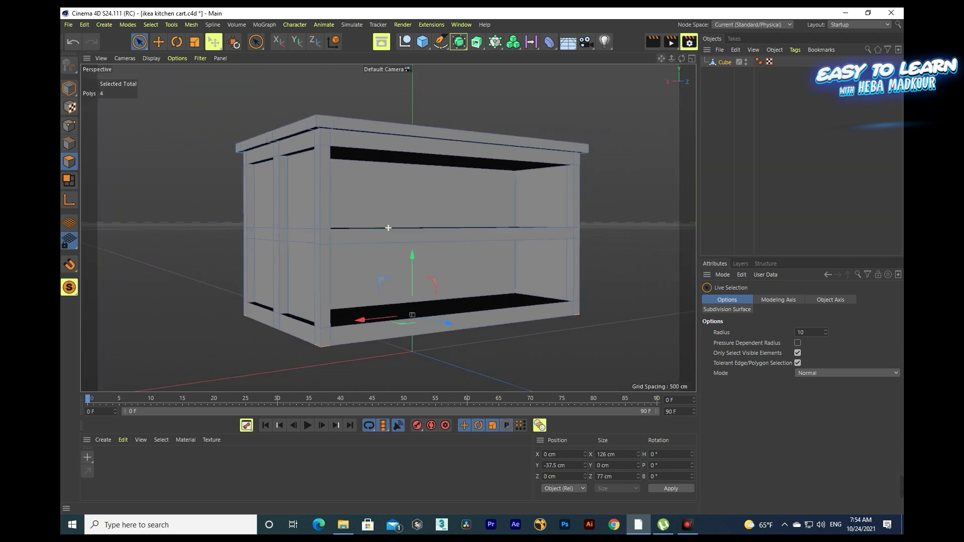
{"action": "left_click", "coordinate": [692, 64]}
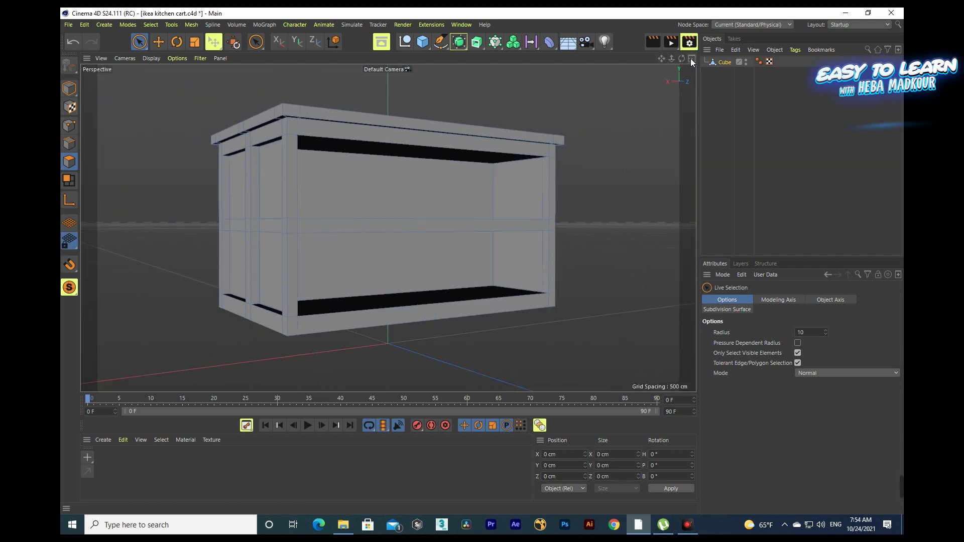
{"action": "key", "text": "ctrl+z"}
{"action": "left_click", "coordinate": [691, 58]}
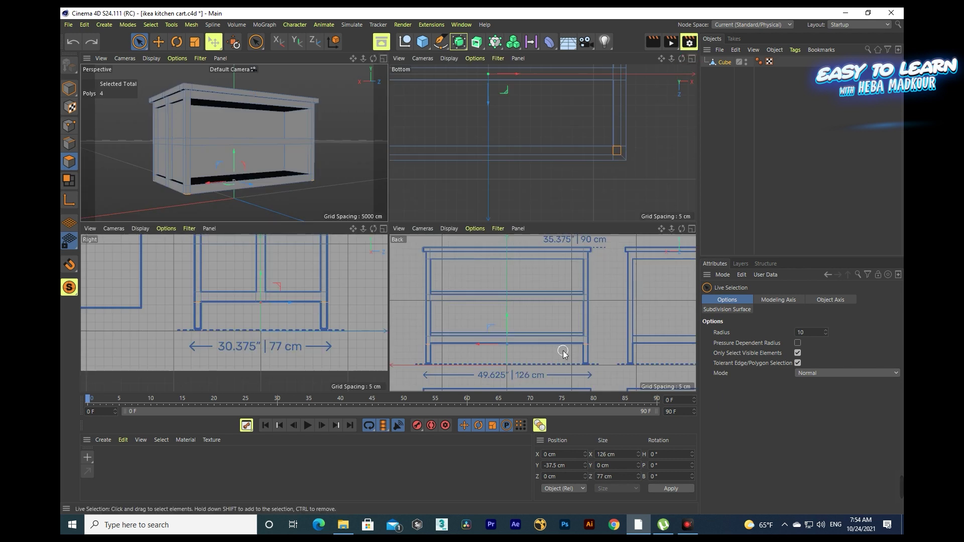
- Extrude the four bottom corner faces down 15.2 cm into legs and orbit to check them
{"action": "right_click", "coordinate": [323, 342]}
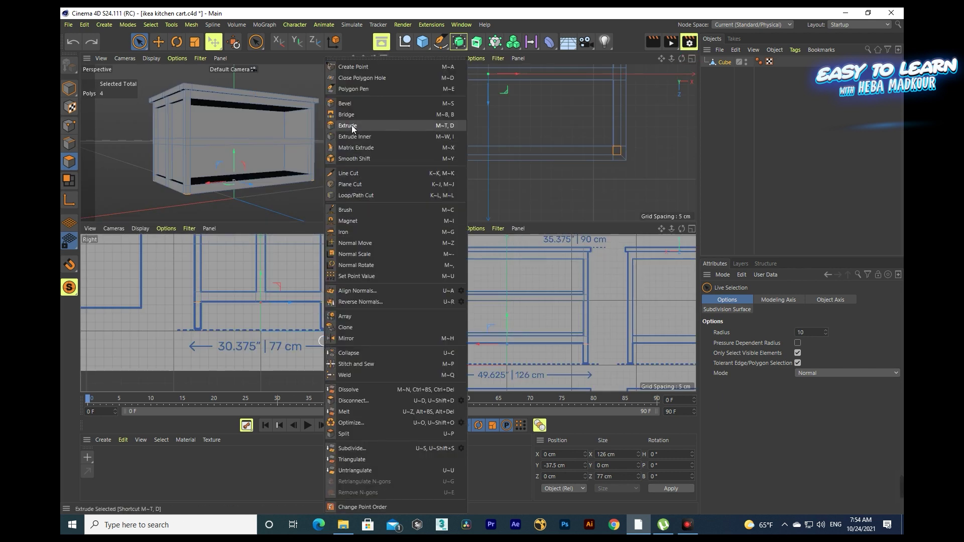
{"action": "left_click", "coordinate": [353, 126]}
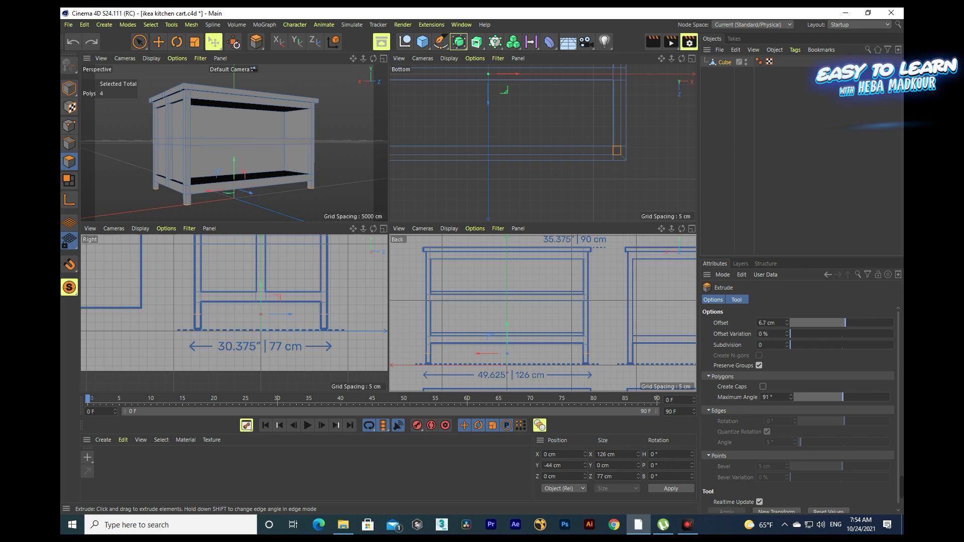
{"action": "left_click", "coordinate": [187, 319]}
{"action": "left_click_drag", "start_coordinate": [322, 191], "coordinate": [324, 171]}
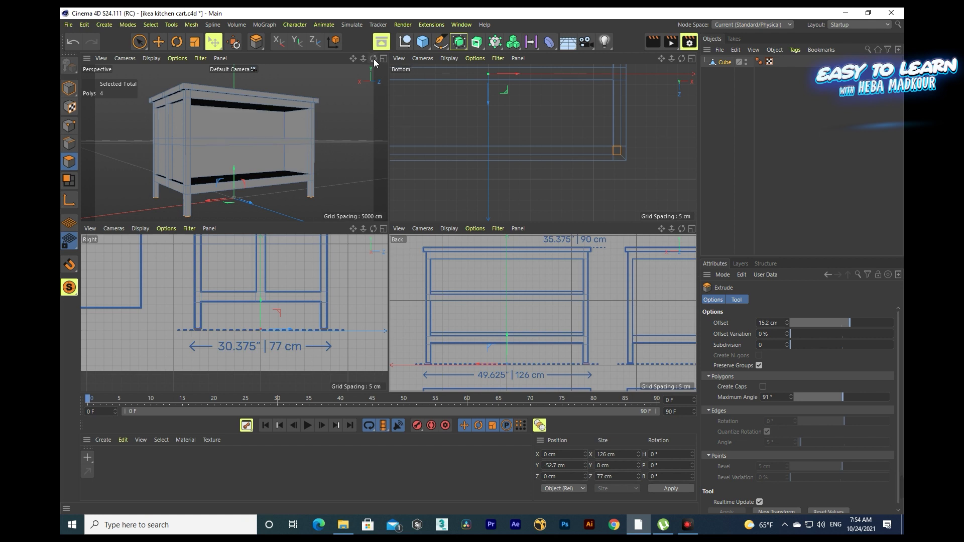
{"action": "left_click_drag", "start_coordinate": [375, 62], "coordinate": [181, 154]}
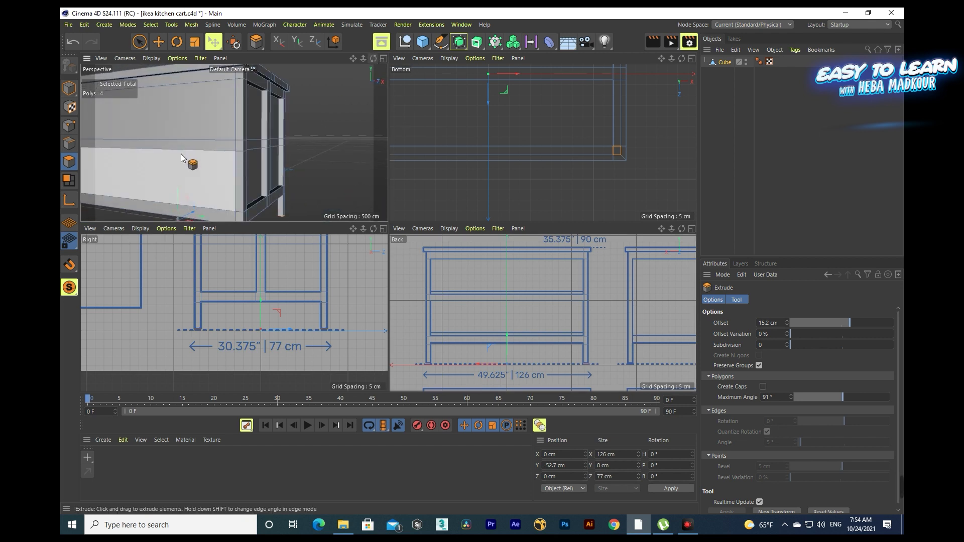
{"action": "left_click_drag", "start_coordinate": [360, 60], "coordinate": [218, 152]}
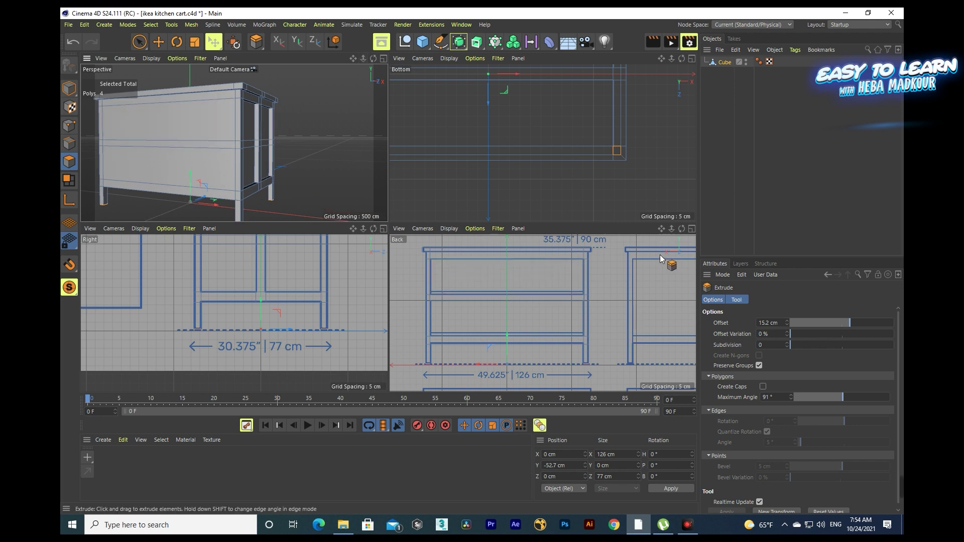
- Offset the Back view blueprint to -76, -10 to match the cart, with 0% transparency
{"action": "left_click", "coordinate": [139, 43]}
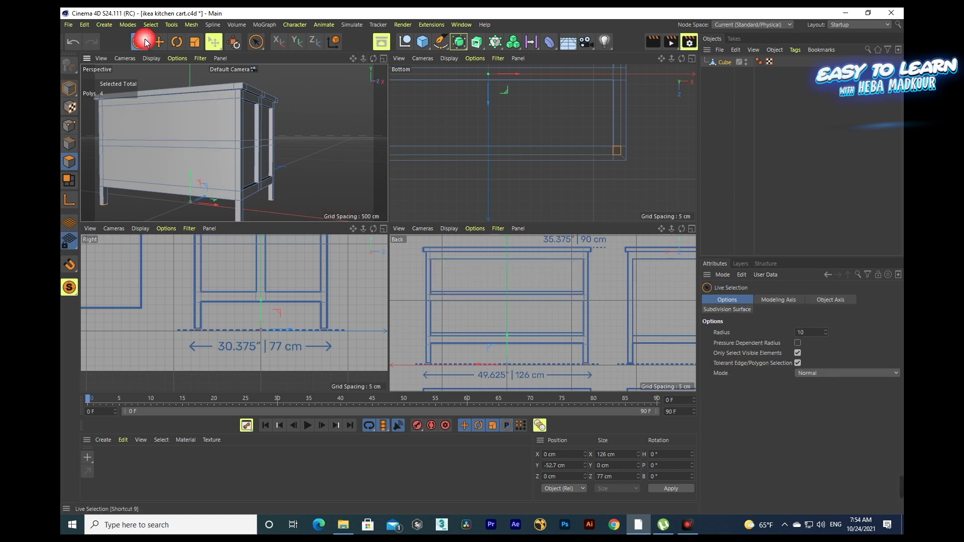
{"action": "left_click", "coordinate": [448, 229]}
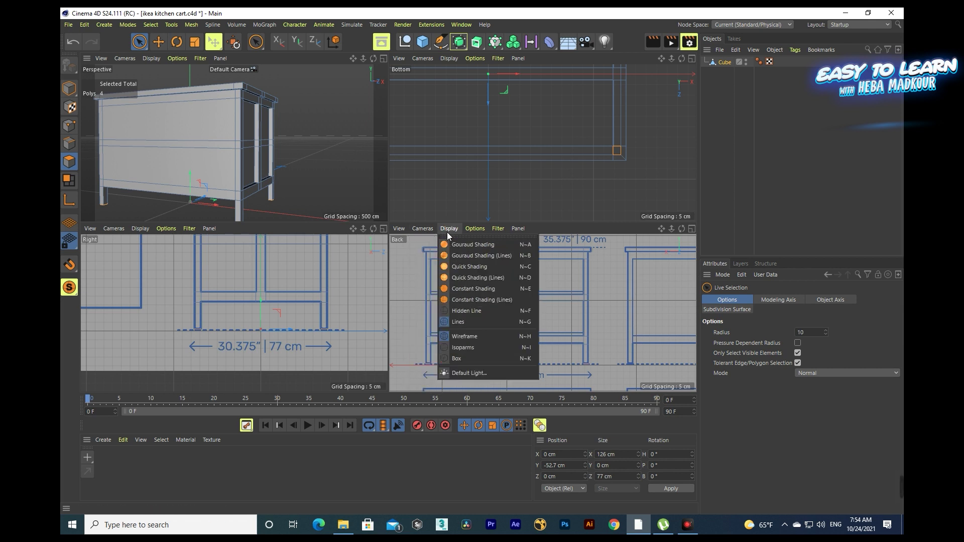
{"action": "left_click", "coordinate": [499, 487]}
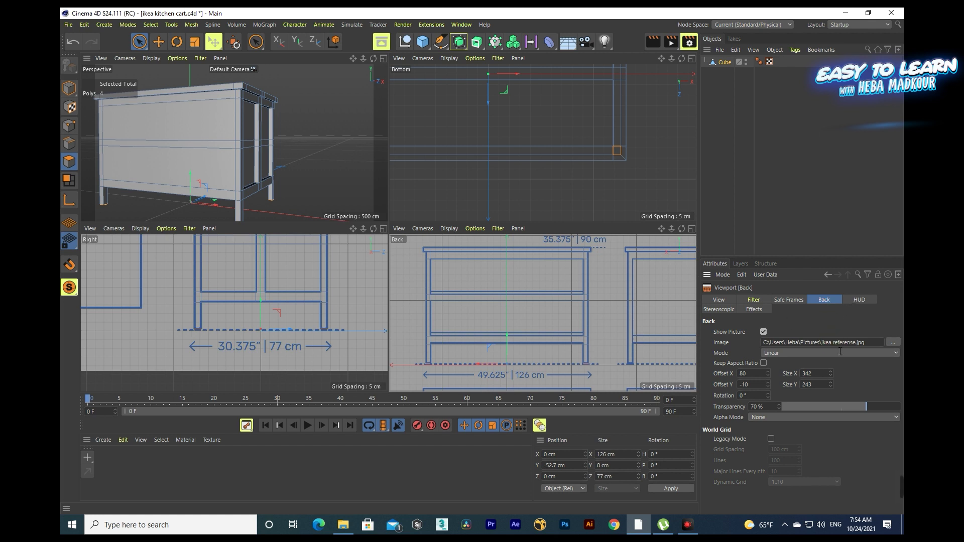
{"action": "left_click_drag", "start_coordinate": [767, 374], "coordinate": [743, 373]}
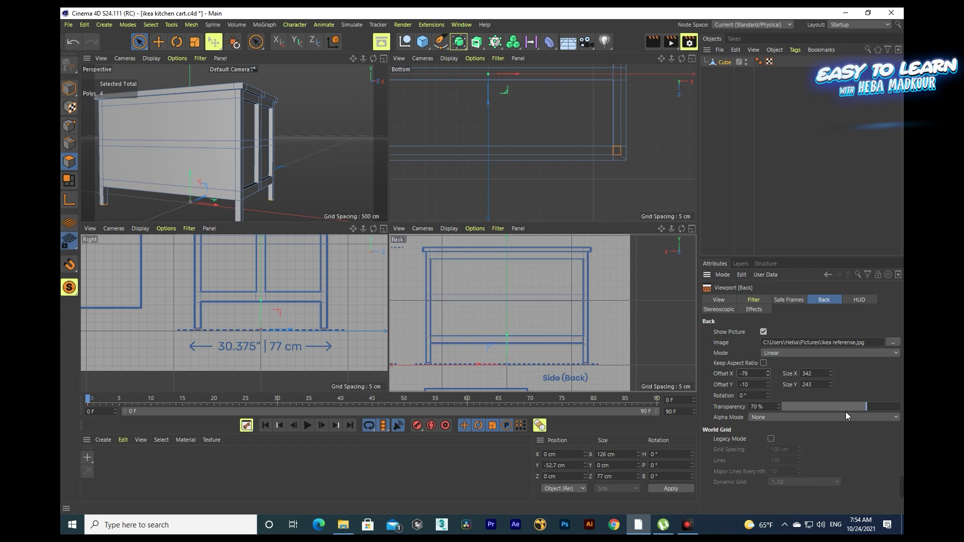
{"action": "mouse_move", "coordinate": [853, 406]}
{"action": "left_mouse_down"}
{"action": "mouse_move", "coordinate": [898, 407]}
{"action": "mouse_move", "coordinate": [703, 393]}
{"action": "left_mouse_up"}
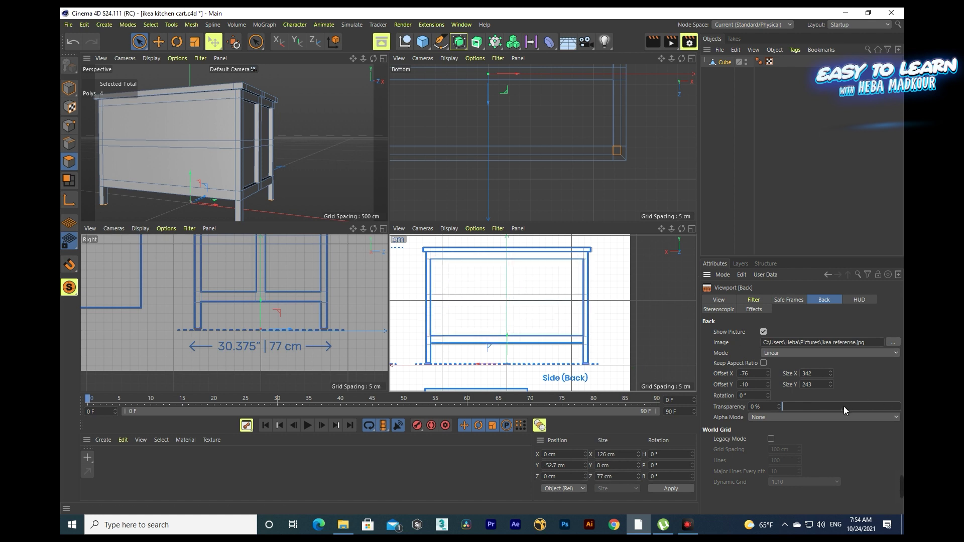
{"action": "left_click_drag", "start_coordinate": [844, 406], "coordinate": [856, 407]}
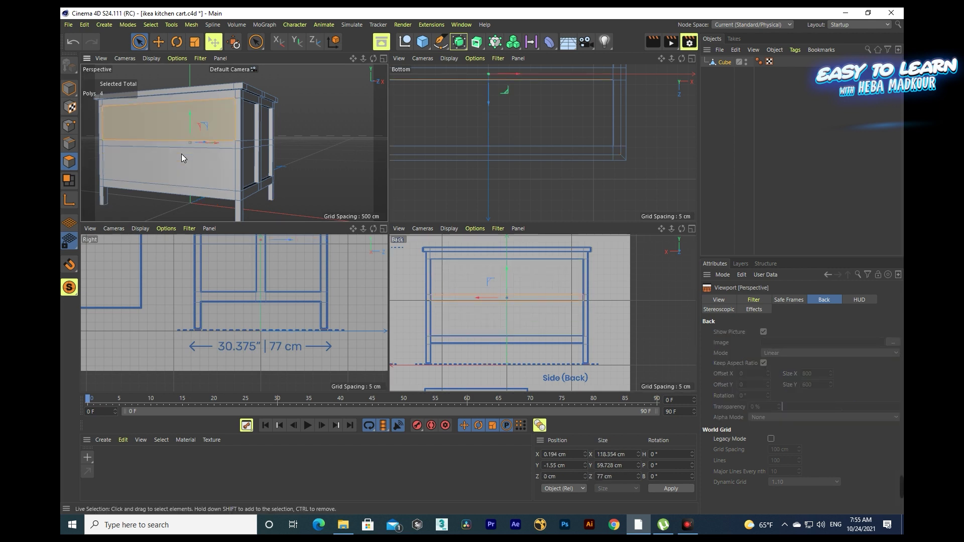
- Select the three back-panel faces and extrude them inward to a -35.5 cm offset
{"action": "left_click", "coordinate": [169, 146], "text": "shift"}
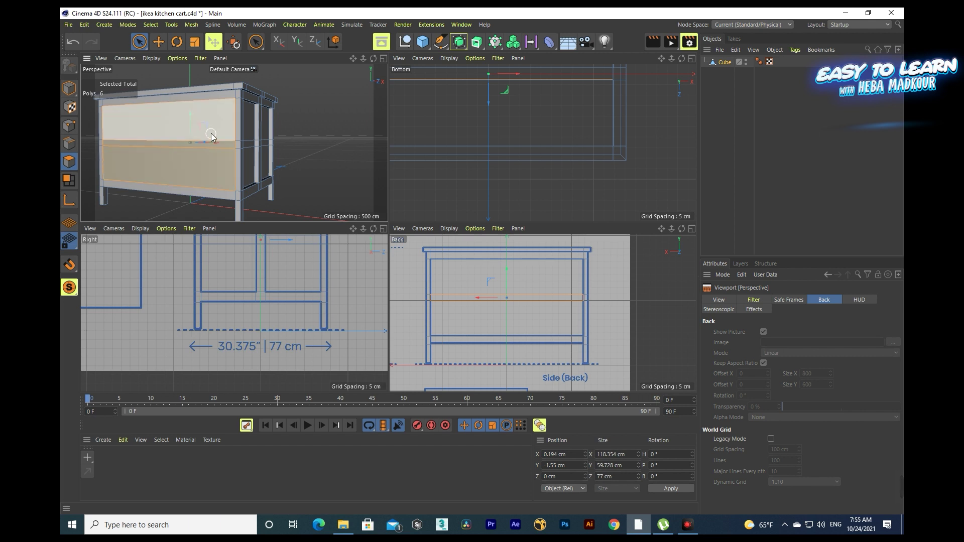
{"action": "mouse_move", "coordinate": [369, 63]}
{"action": "left_mouse_down", "text": "alt"}
{"action": "mouse_move", "coordinate": [233, 143]}
{"action": "mouse_move", "coordinate": [302, 100]}
{"action": "left_mouse_up", "text": "alt"}
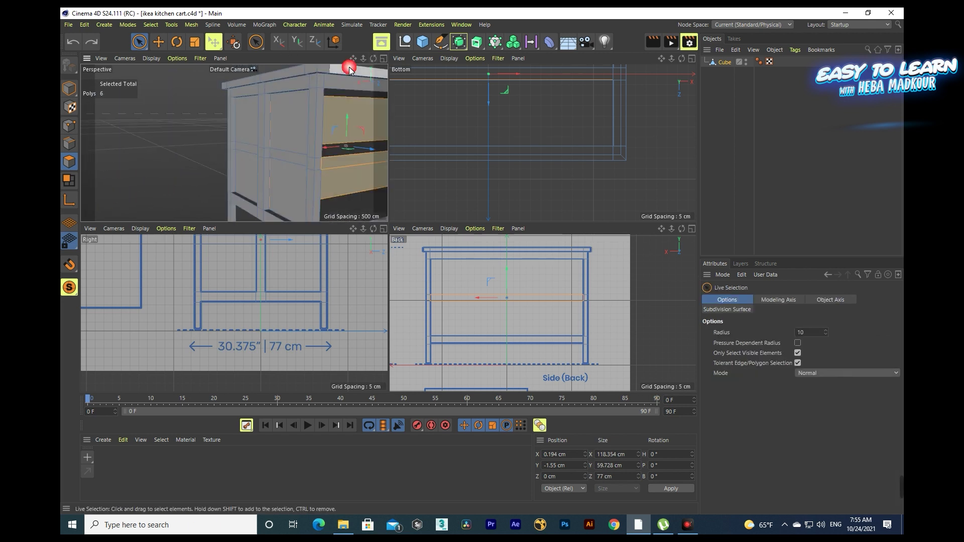
{"action": "left_click_drag", "start_coordinate": [354, 59], "coordinate": [333, 128]}
{"action": "left_click", "coordinate": [290, 142]}
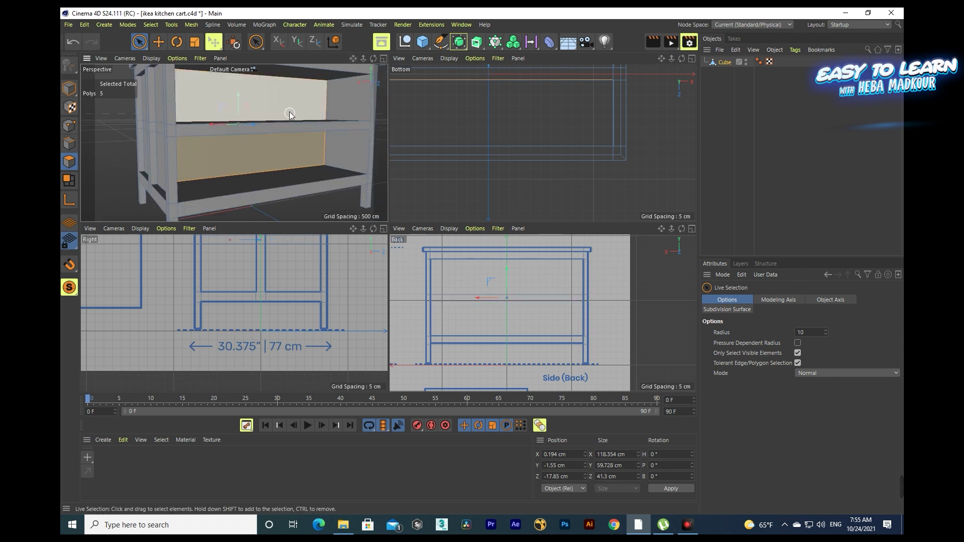
{"action": "mouse_move", "coordinate": [373, 59]}
{"action": "left_mouse_down"}
{"action": "mouse_move", "coordinate": [236, 145]}
{"action": "mouse_move", "coordinate": [279, 119]}
{"action": "left_mouse_up"}
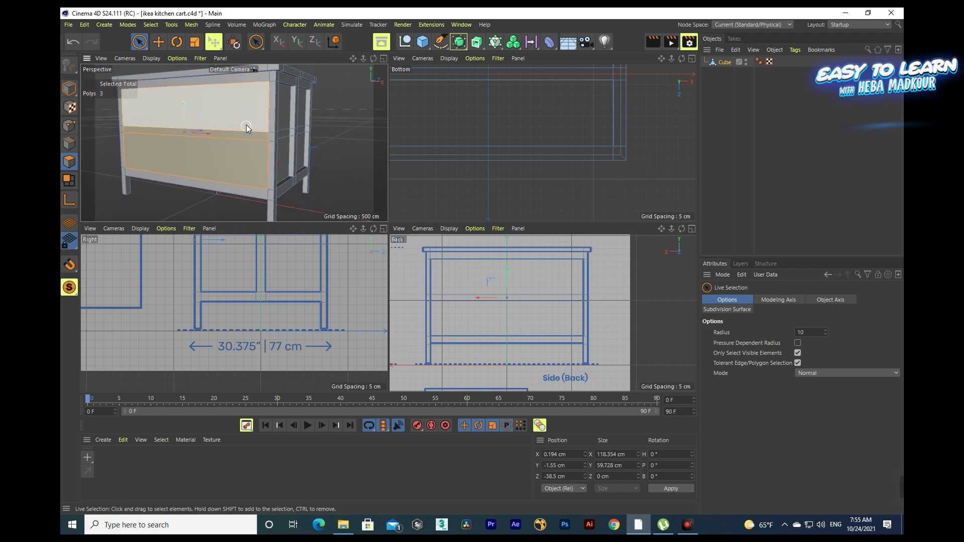
{"action": "key", "text": "d"}
{"action": "mouse_move", "coordinate": [248, 125]}
{"action": "left_mouse_down"}
{"action": "mouse_move", "coordinate": [271, 127]}
{"action": "mouse_move", "coordinate": [221, 126]}
{"action": "mouse_move", "coordinate": [224, 111]}
{"action": "left_mouse_up"}
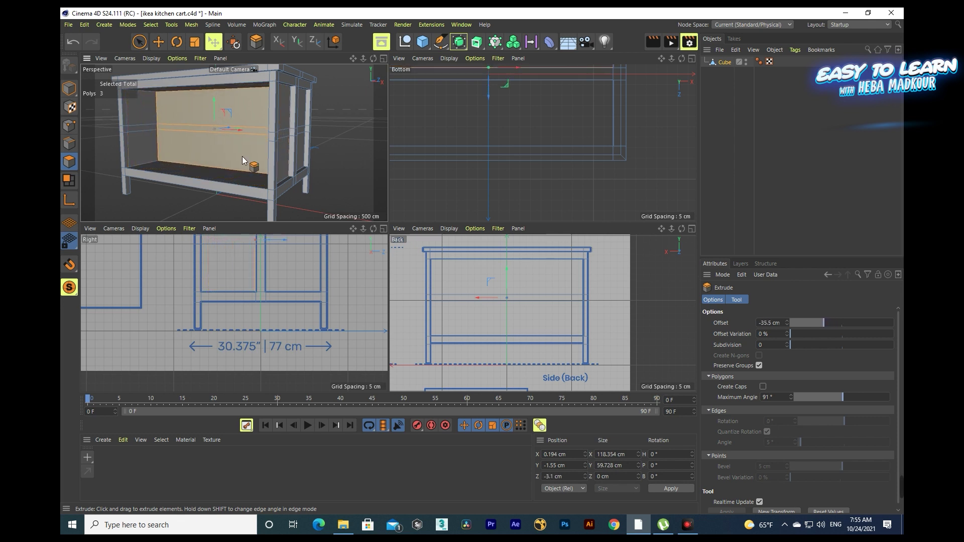
- Orbit the maximized perspective around the doors, shelves and recessed back panel, rendering a preview midway
{"action": "left_click", "coordinate": [380, 59]}
{"action": "left_click_drag", "start_coordinate": [680, 59], "coordinate": [630, 60]}
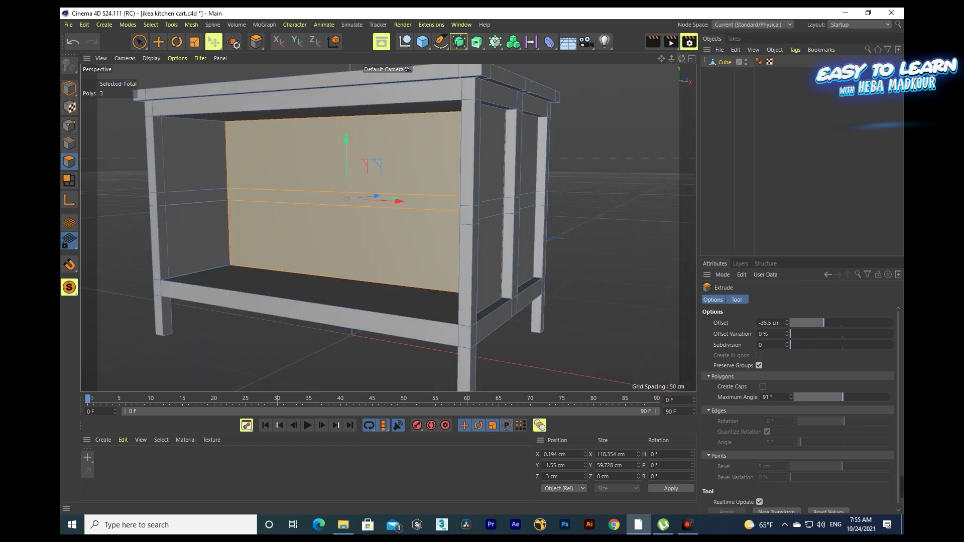
{"action": "left_click_drag", "start_coordinate": [388, 227], "coordinate": [388, 228], "text": "alt"}
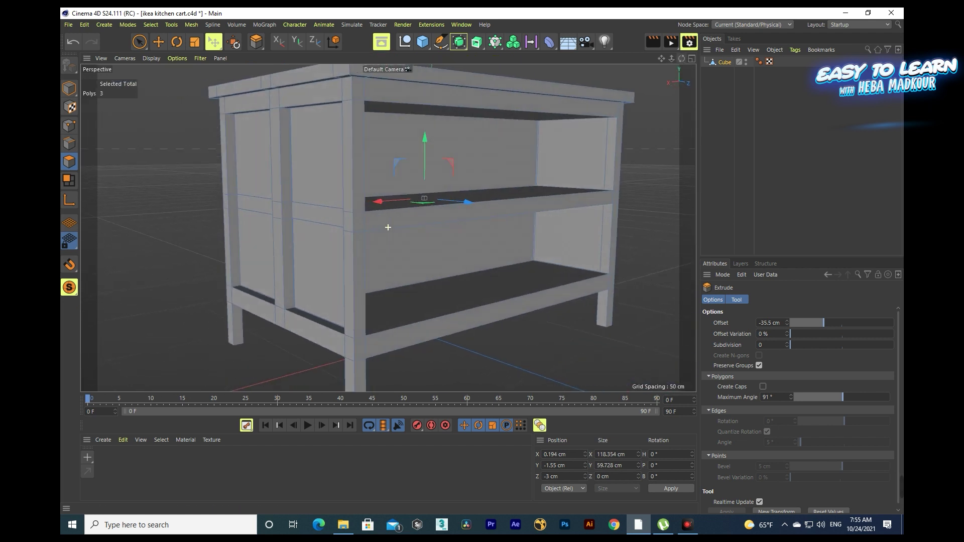
{"action": "left_click_drag", "start_coordinate": [674, 64], "coordinate": [679, 64]}
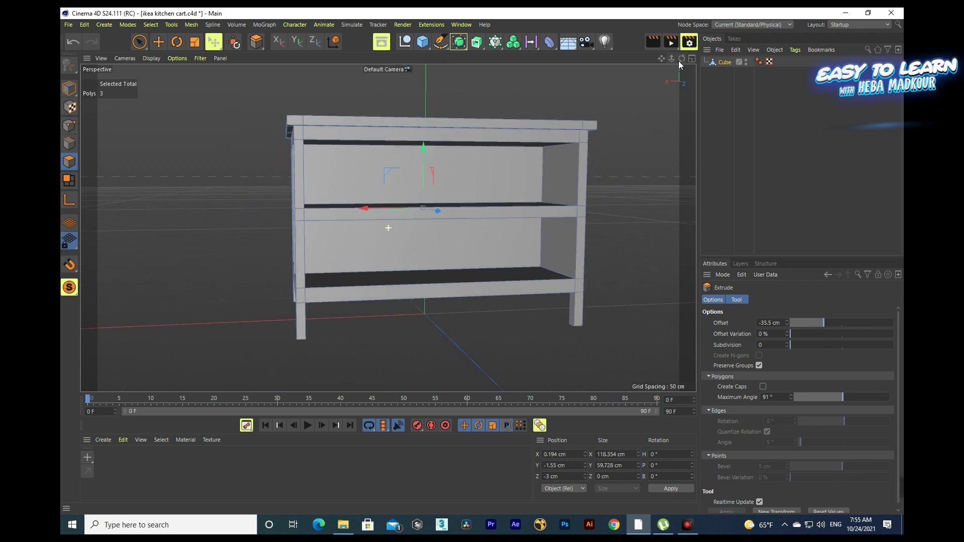
{"action": "left_click_drag", "start_coordinate": [388, 227], "coordinate": [388, 227], "text": "alt"}
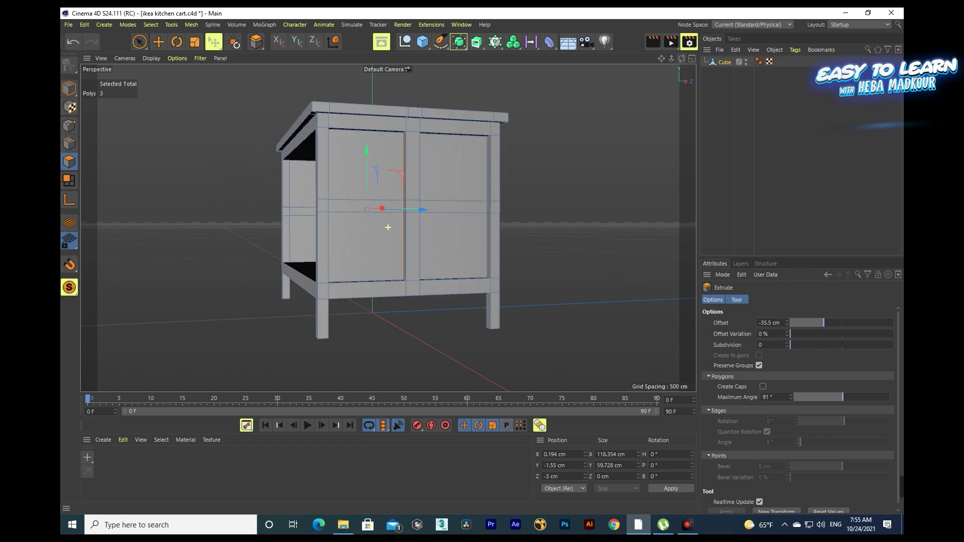
{"action": "left_click_drag", "start_coordinate": [682, 58], "coordinate": [683, 59]}
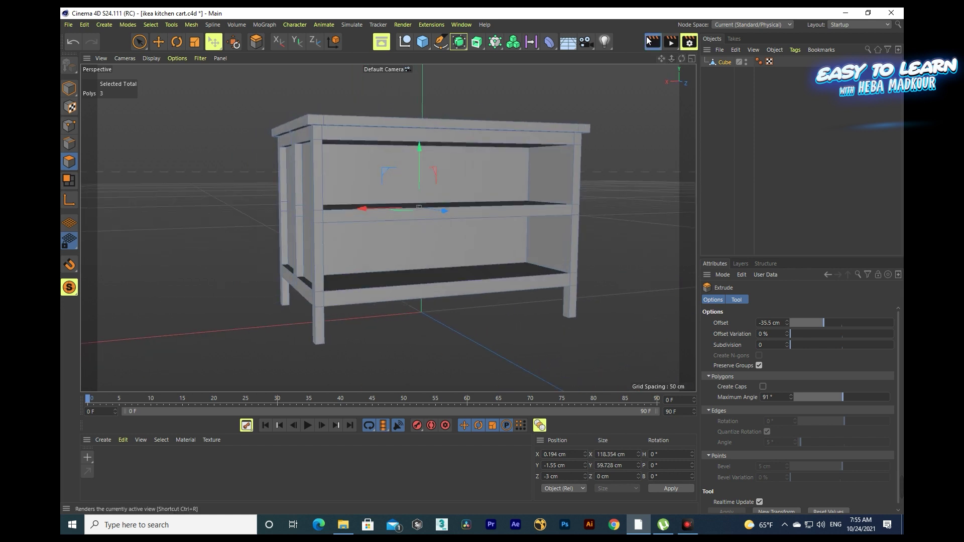
{"action": "left_click", "coordinate": [648, 41]}
{"action": "left_click_drag", "start_coordinate": [682, 58], "coordinate": [683, 58]}
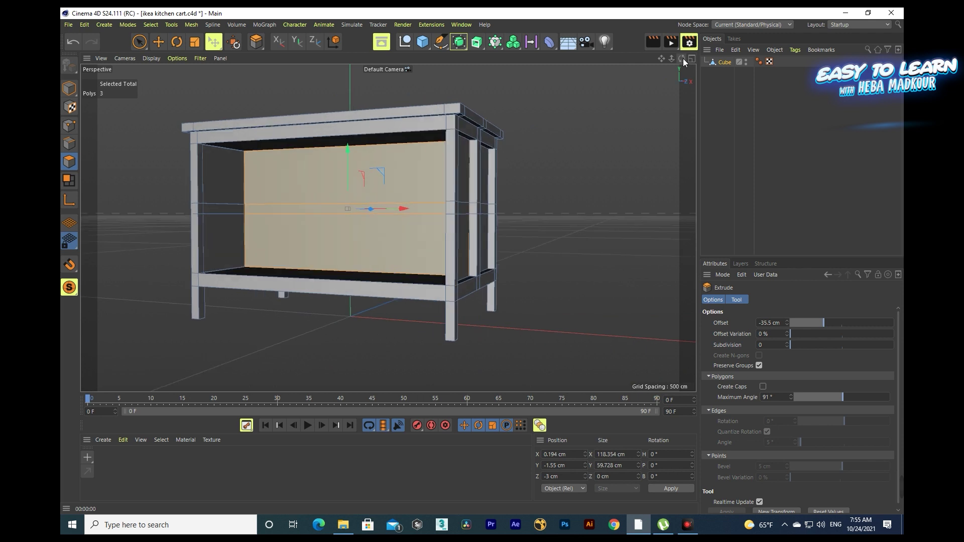
- Render a preview of the legged cart, then orbit to a side-front angle
{"action": "left_click", "coordinate": [652, 42]}
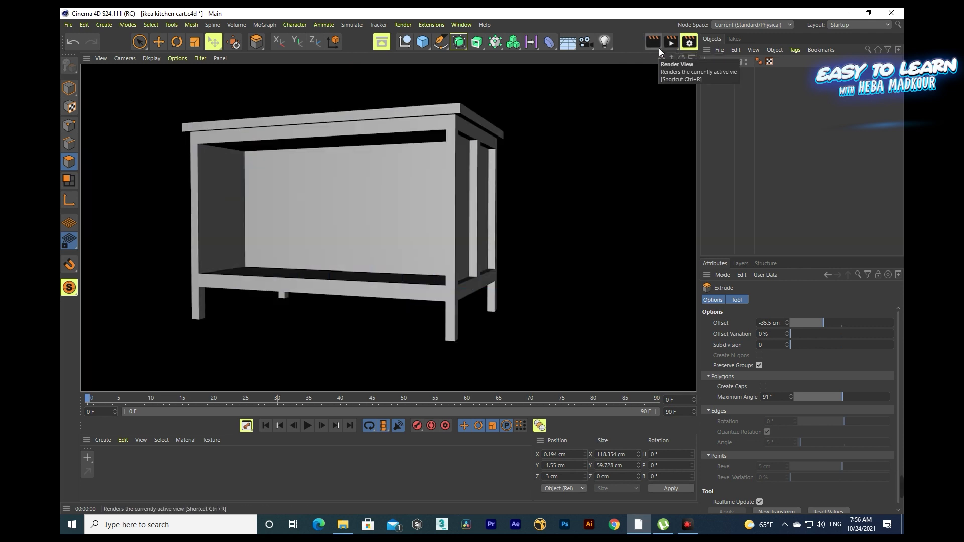
{"action": "left_click_drag", "start_coordinate": [681, 59], "coordinate": [682, 59]}
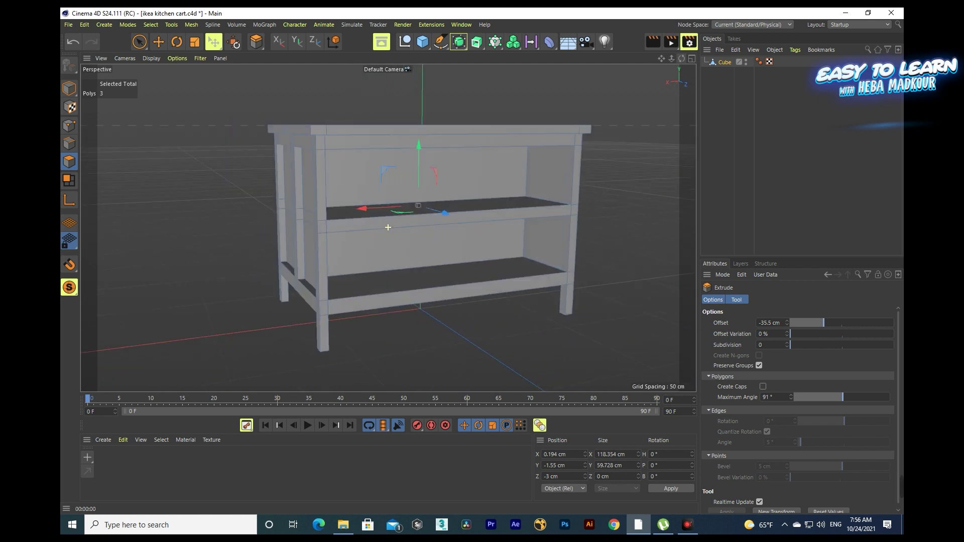